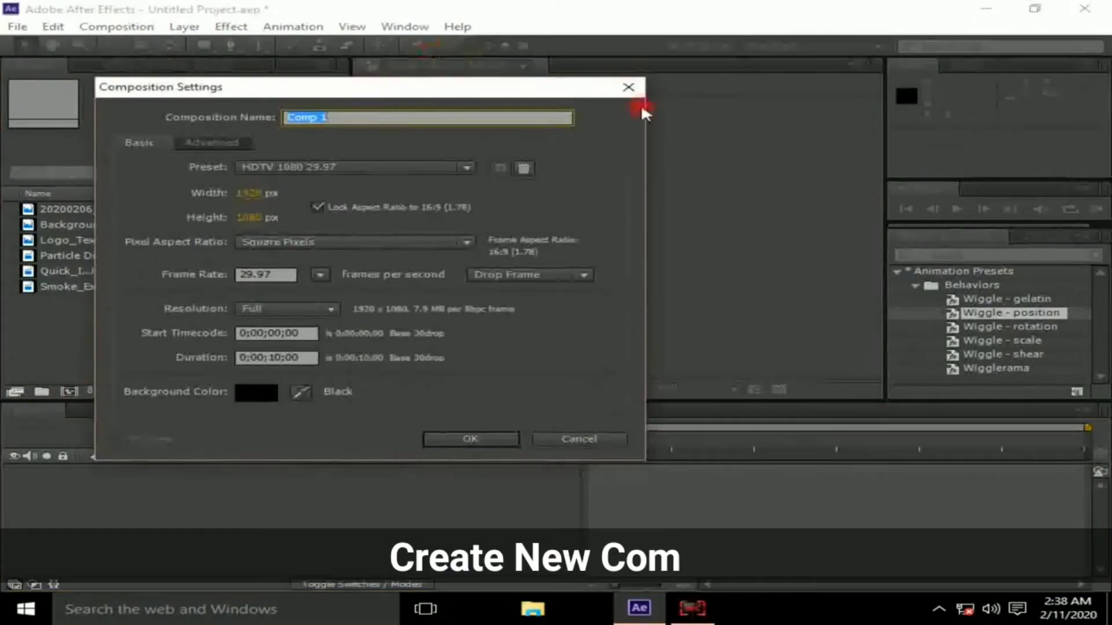
# Create a 10-second HDTV 1080 29.97 composition named "logo"
pyautogui.moveTo(521, 89); pyautogui.dragTo(665, 91)
pyautogui.write('logo')
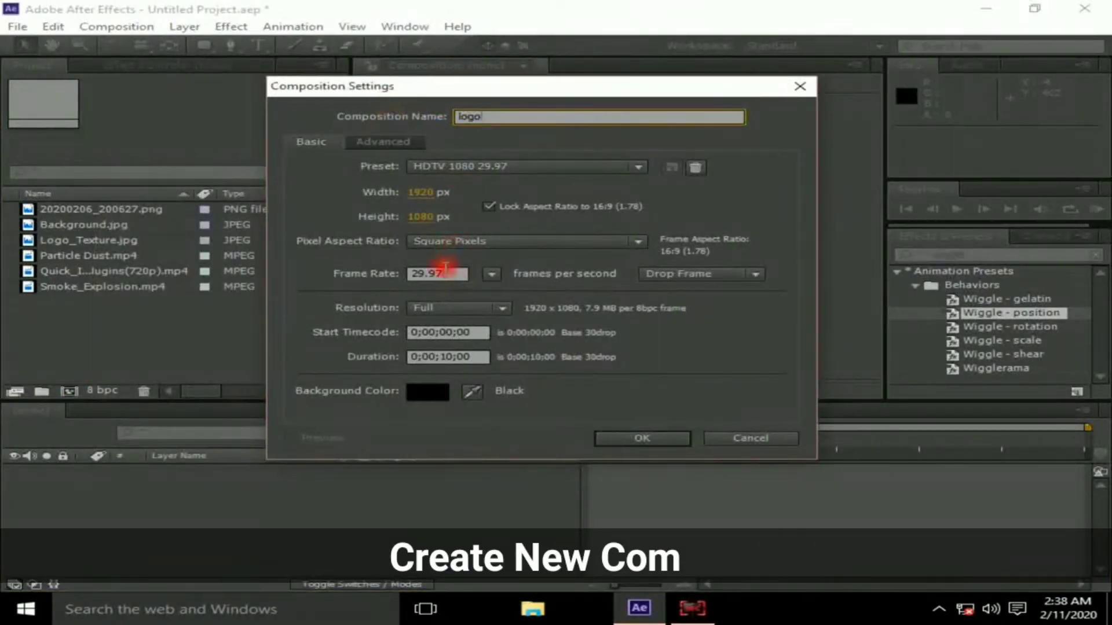
pyautogui.click(444, 270)
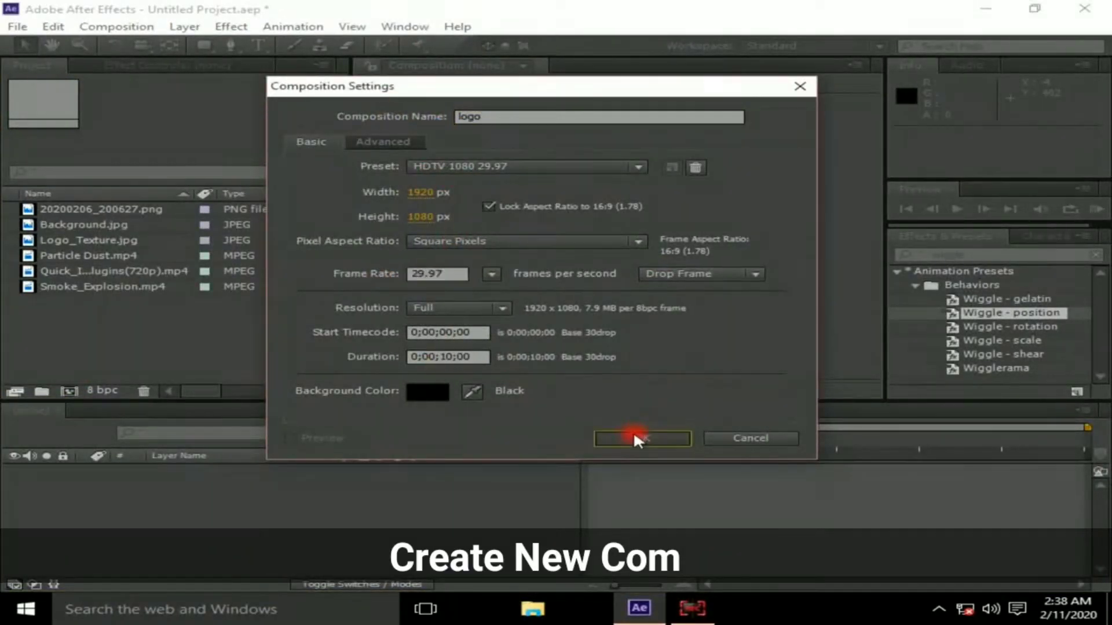
pyautogui.click(635, 435)
# Add Background.jpg to the logo composition as a layer and fit the composition in the viewer
pyautogui.click(89, 302)
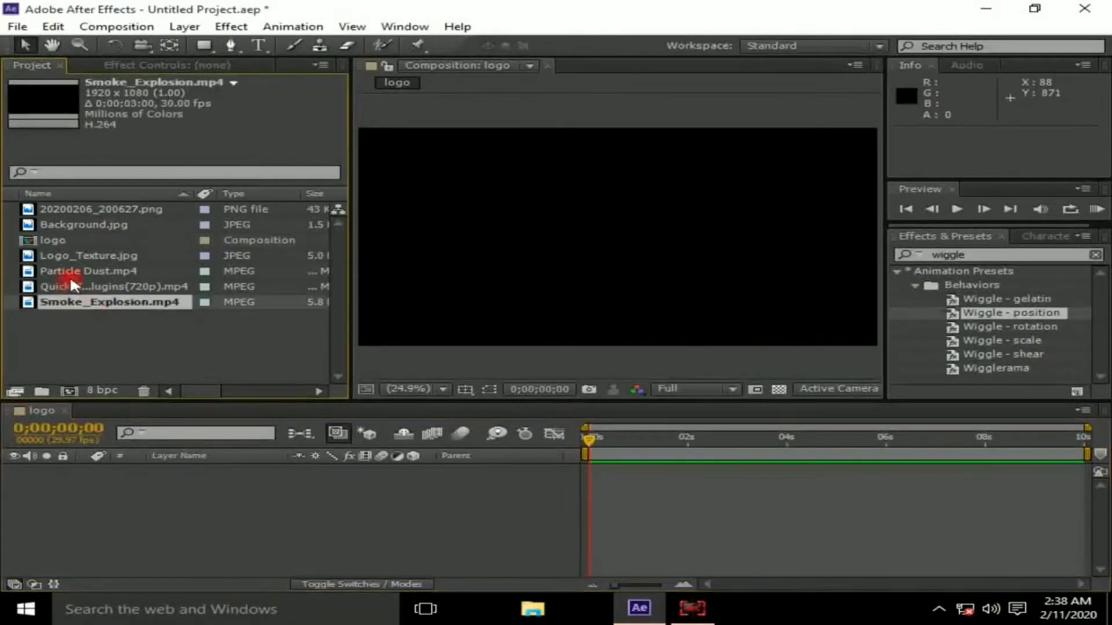
pyautogui.click(77, 225)
pyautogui.moveTo(79, 224); pyautogui.dragTo(155, 484)
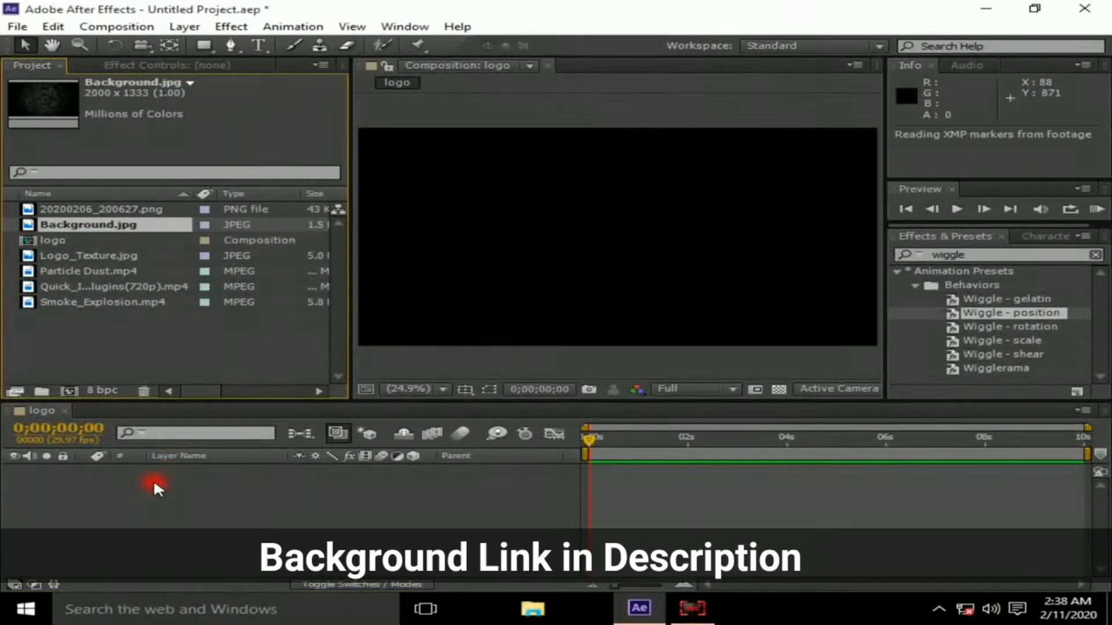
pyautogui.scroll(-1, 563, 211)
pyautogui.scroll(1, 564, 210)
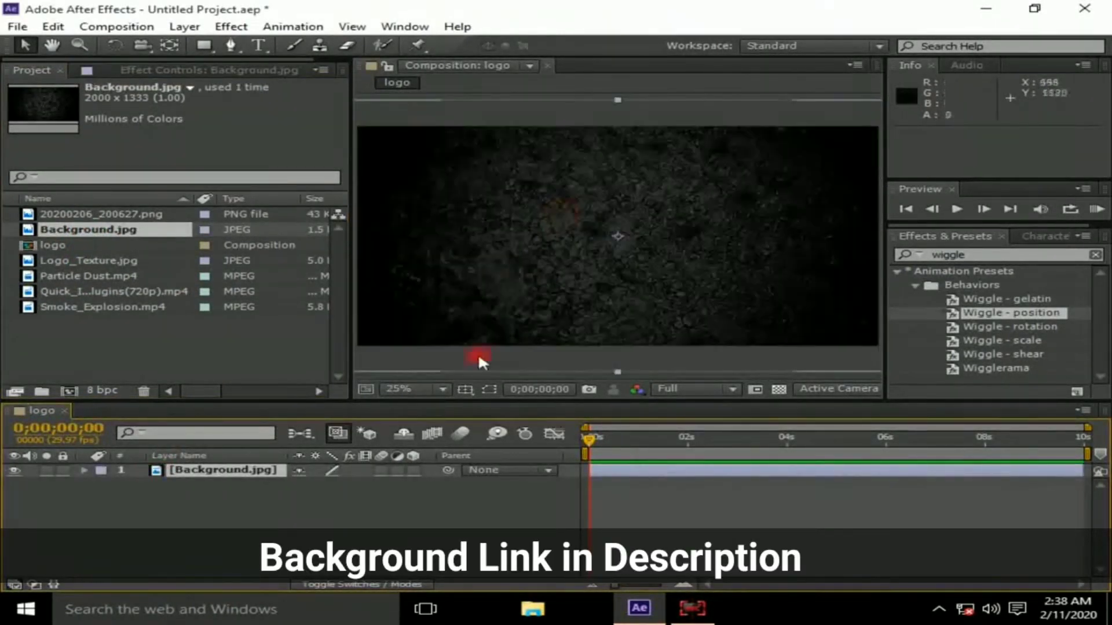
pyautogui.click(412, 389)
pyautogui.click(417, 91)
pyautogui.click(185, 377)
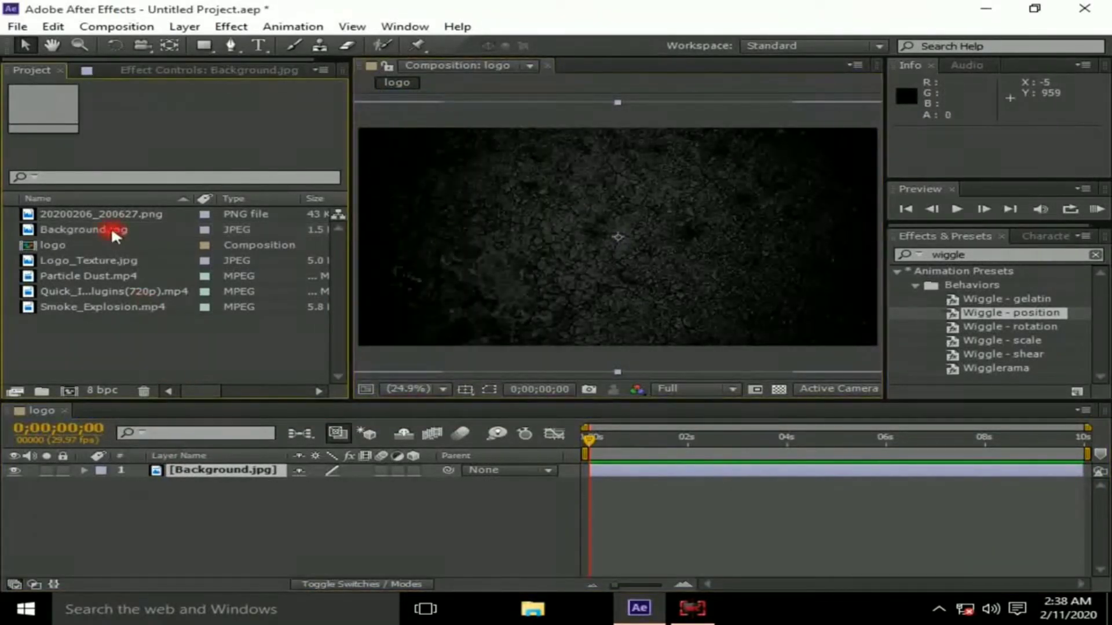
# Add 20200206_200627.png above the background layer and scale it to 66%
pyautogui.click(59, 212)
pyautogui.moveTo(93, 215); pyautogui.dragTo(200, 465)
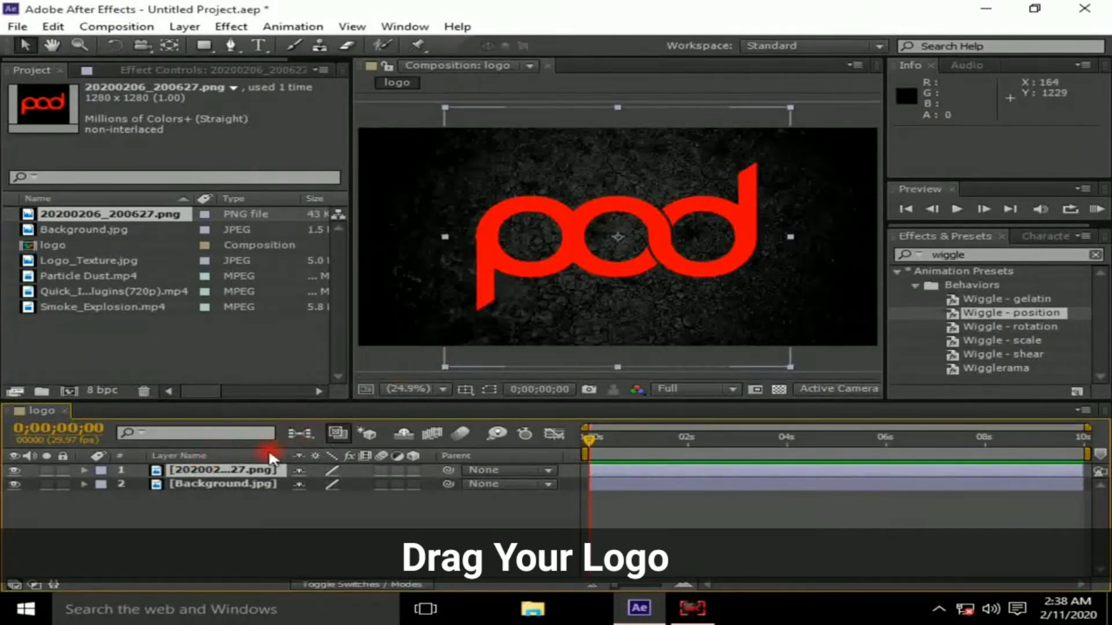
pyautogui.press('s')
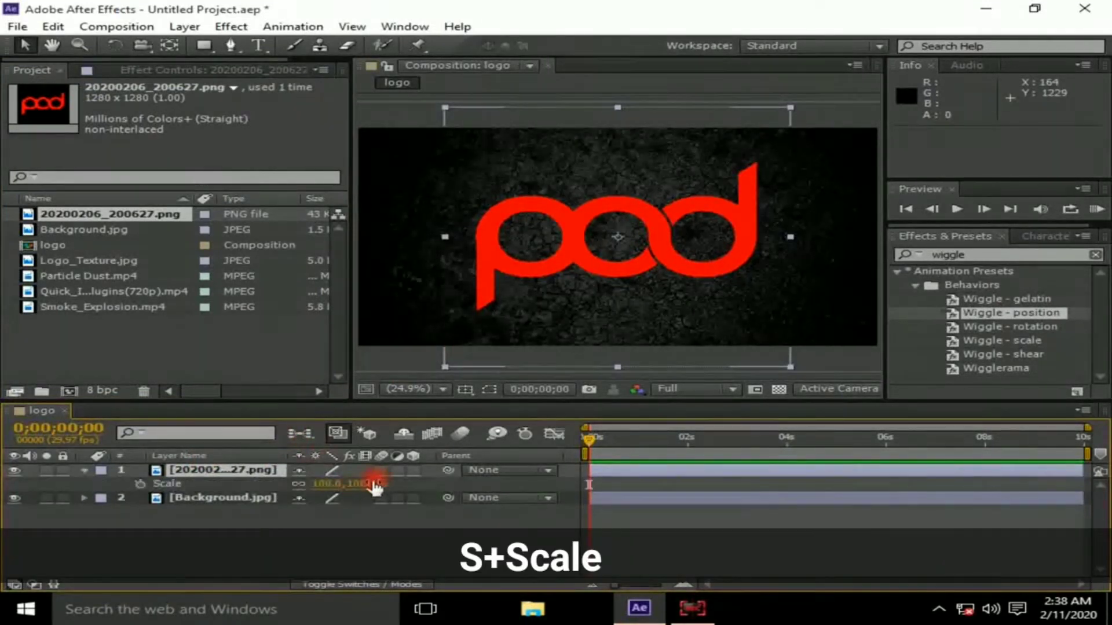
pyautogui.moveTo(373, 487); pyautogui.dragTo(342, 487)
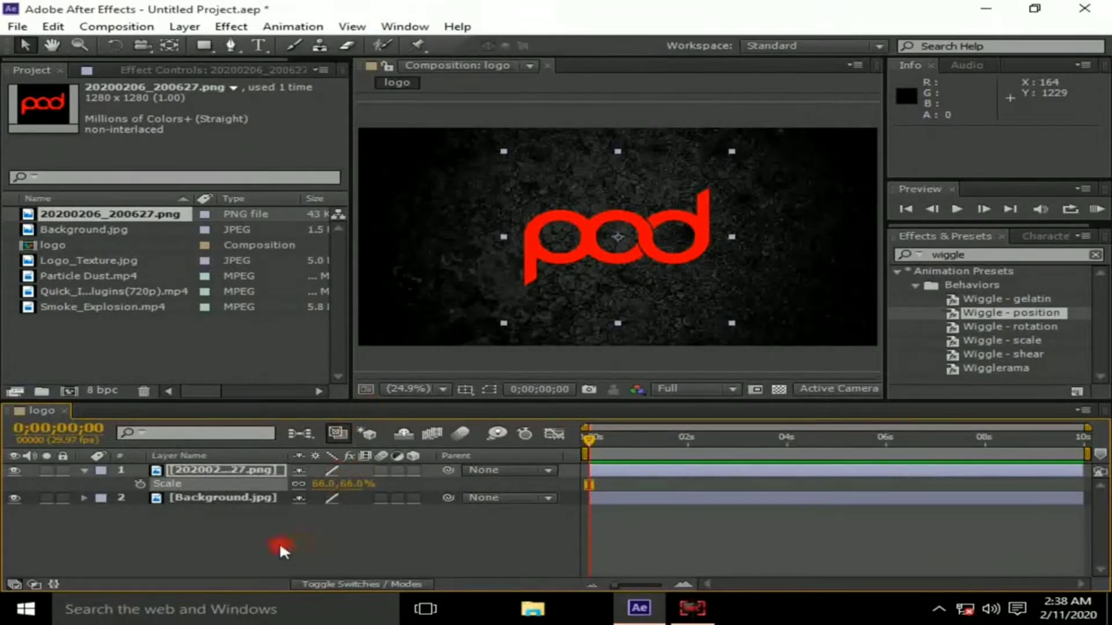
pyautogui.click(279, 541)
pyautogui.click(82, 471)
# Pre-compose the logo image layer as "logo comp", moving all attributes into the new composition
pyautogui.click(191, 464)
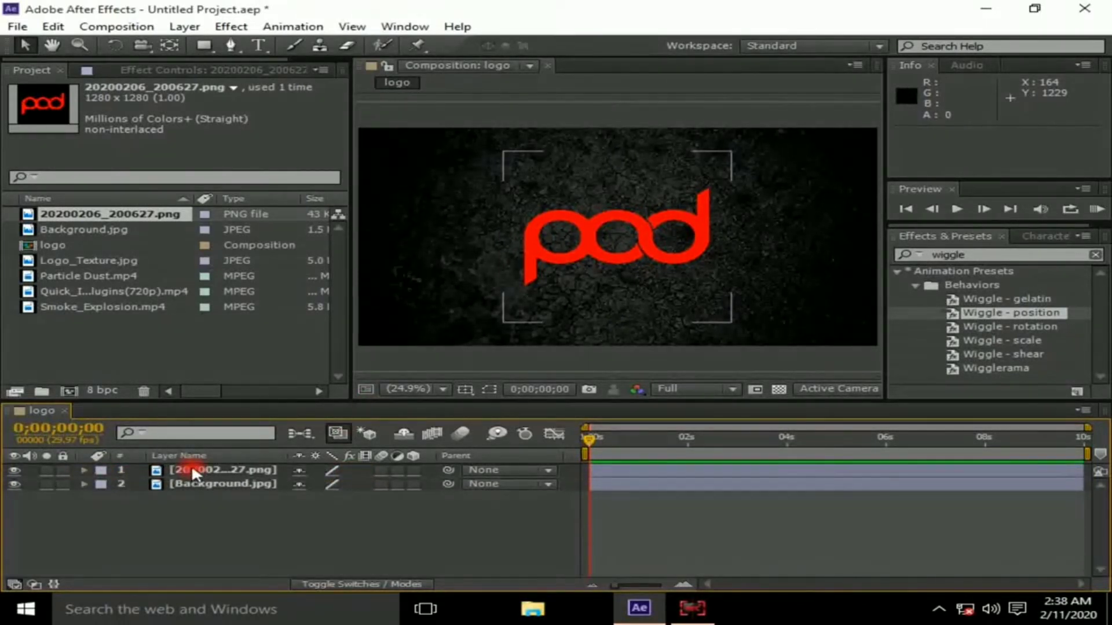
pyautogui.rightClick(191, 465)
pyautogui.click(242, 485)
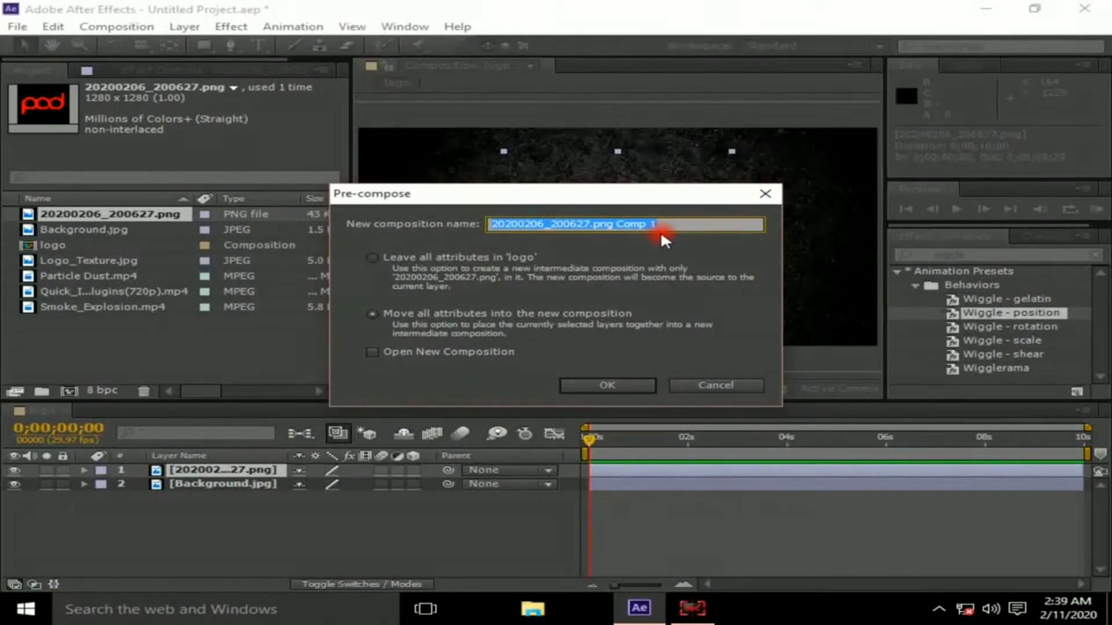
pyautogui.press('BackSpace')
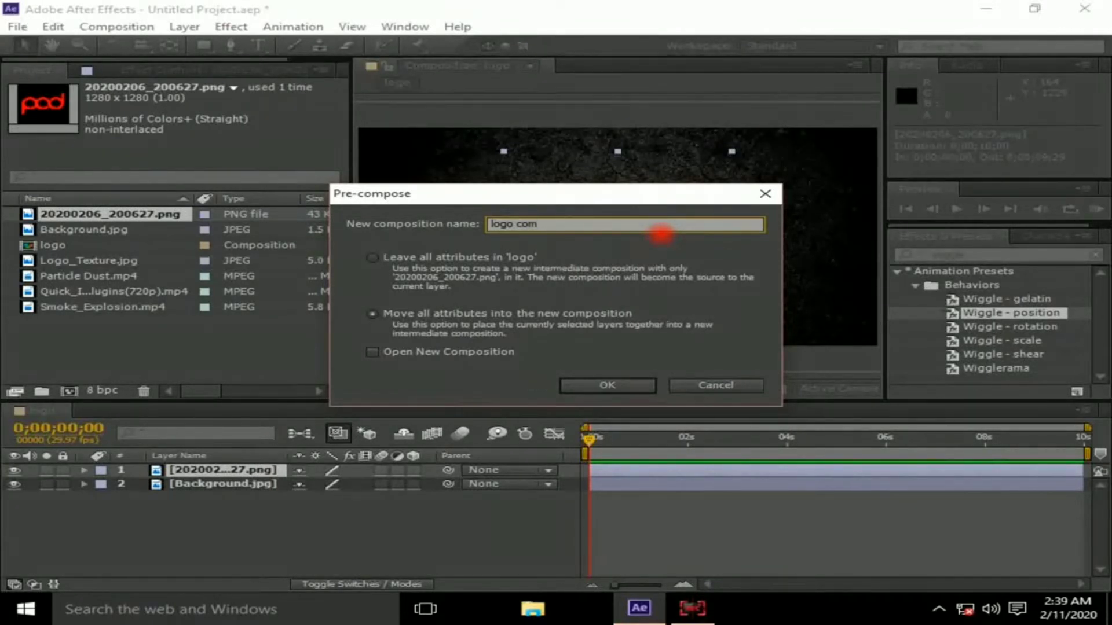
pyautogui.click(608, 387)
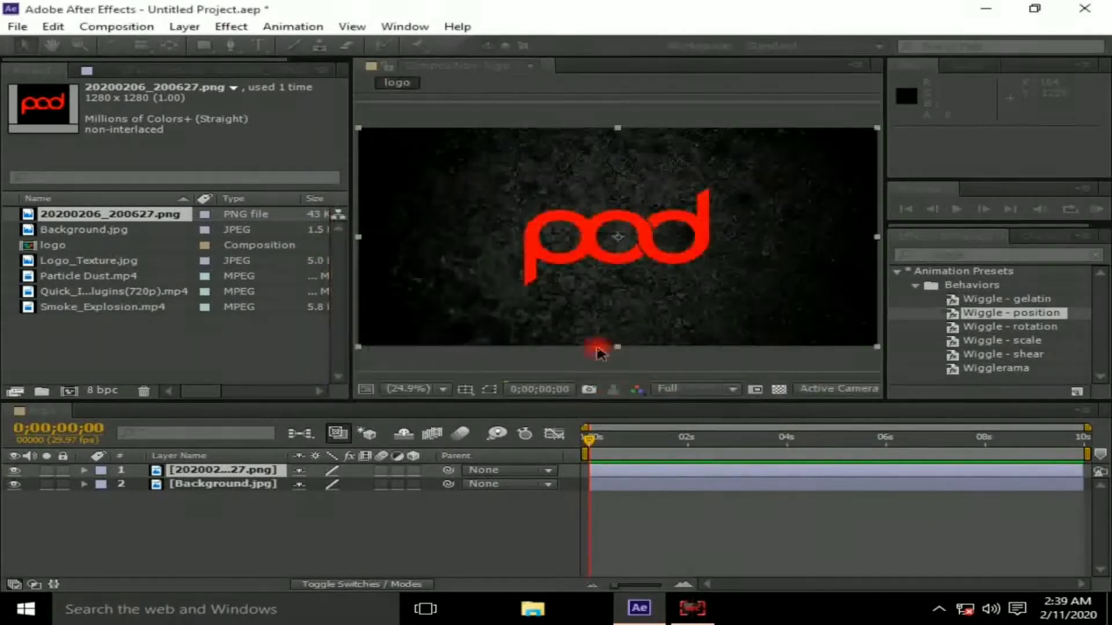
# Open logo comp and pre-compose its image layer as "logo textuers", moving all attributes into the new composition
pyautogui.doubleClick(200, 469)
pyautogui.click(186, 469)
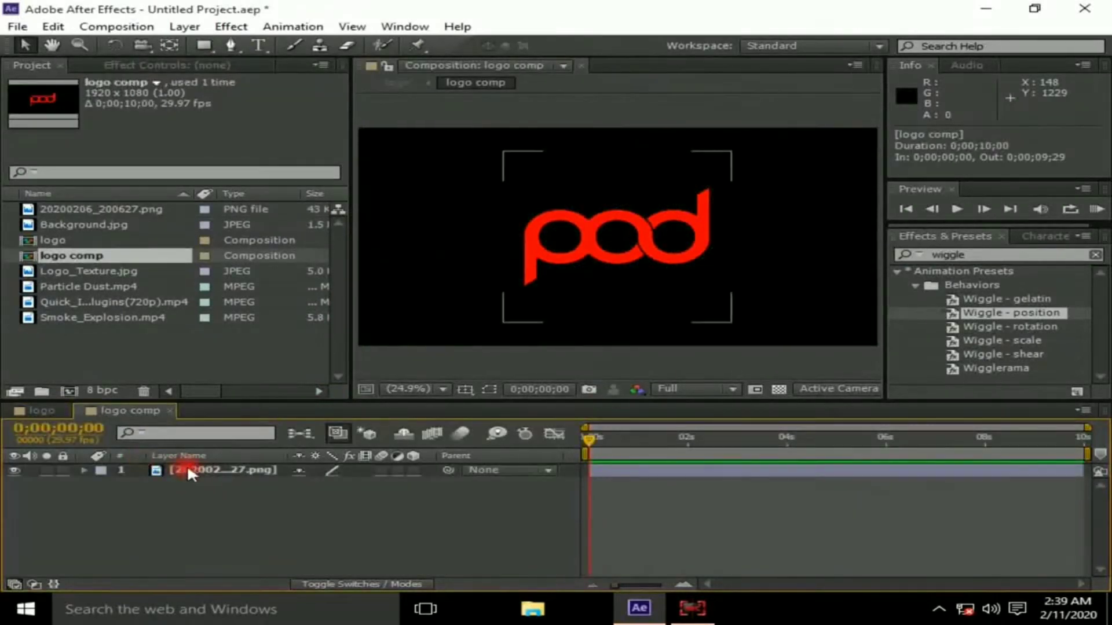
pyautogui.rightClick(186, 469)
pyautogui.click(246, 489)
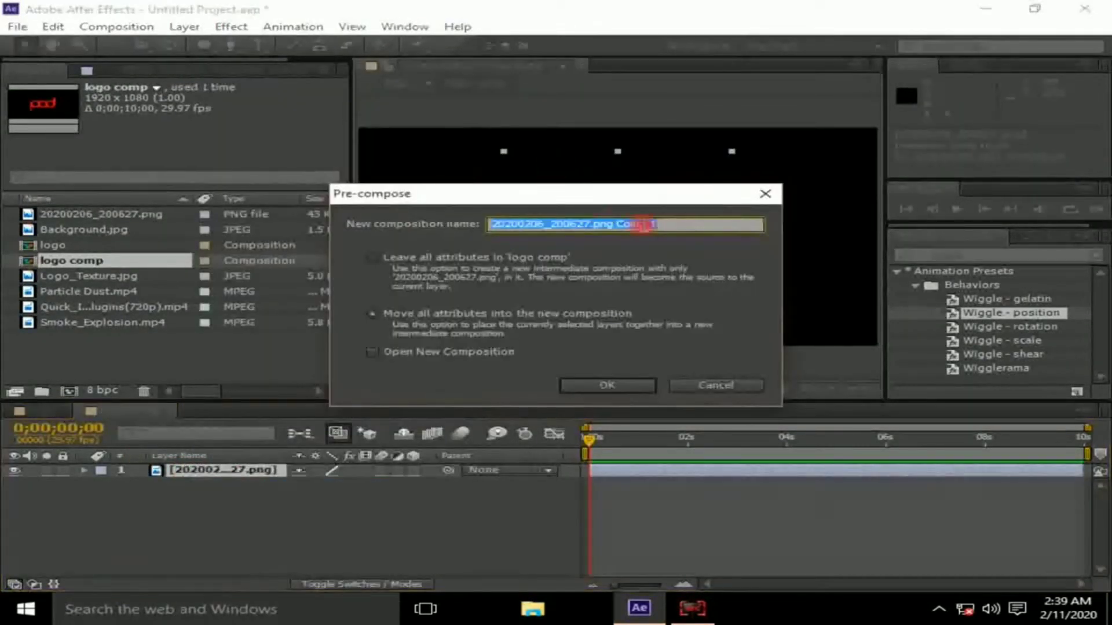
pyautogui.write('logo textuer')
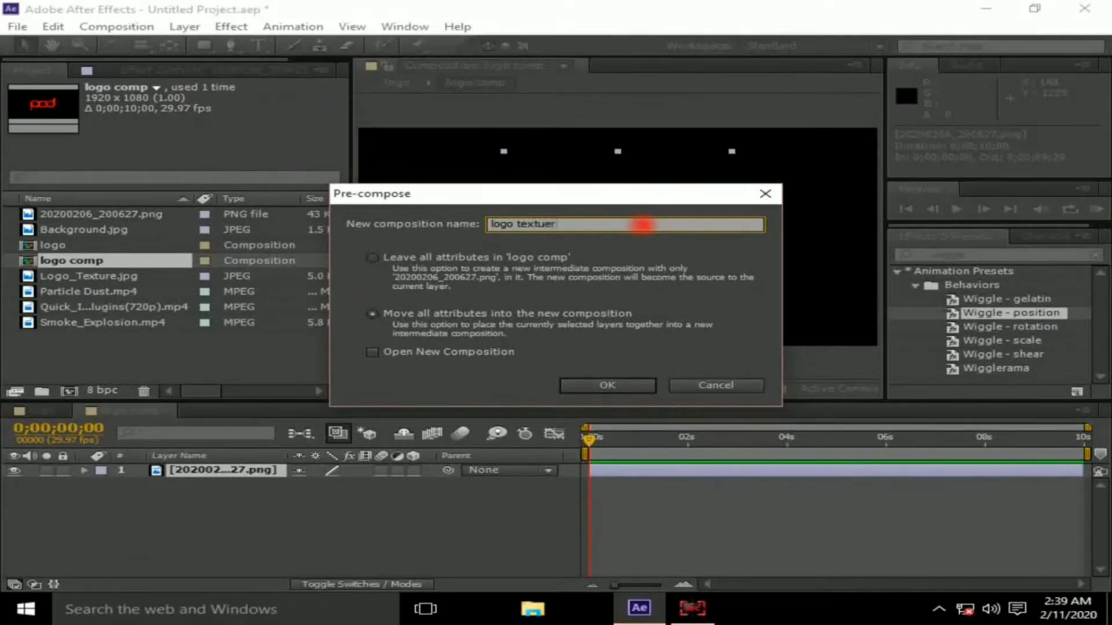
pyautogui.write('s')
pyautogui.press('Return')
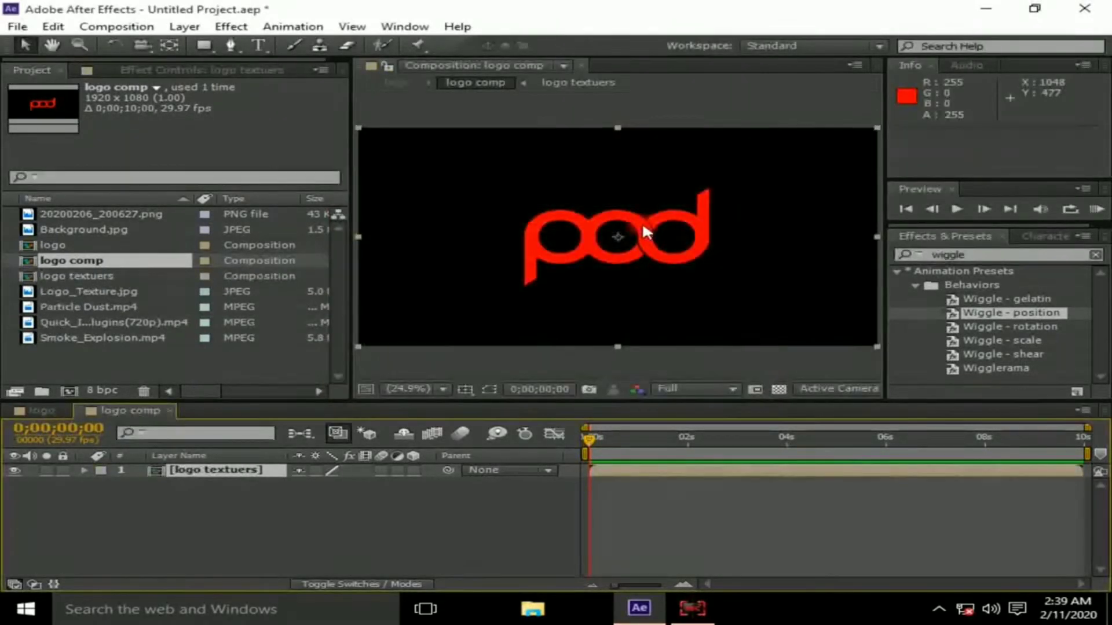
# Add Logo_Texture.jpg beneath the logo textuers layer and scale it down until it is slightly larger than the logo
pyautogui.click(58, 213)
pyautogui.click(60, 306)
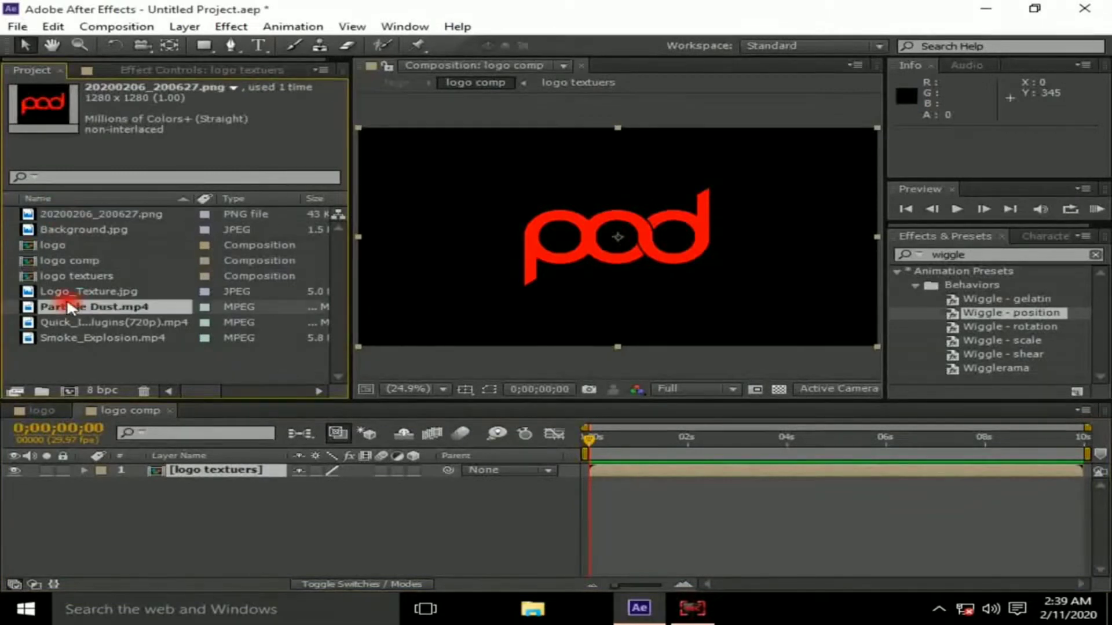
pyautogui.click(58, 292)
pyautogui.moveTo(64, 296); pyautogui.dragTo(201, 480)
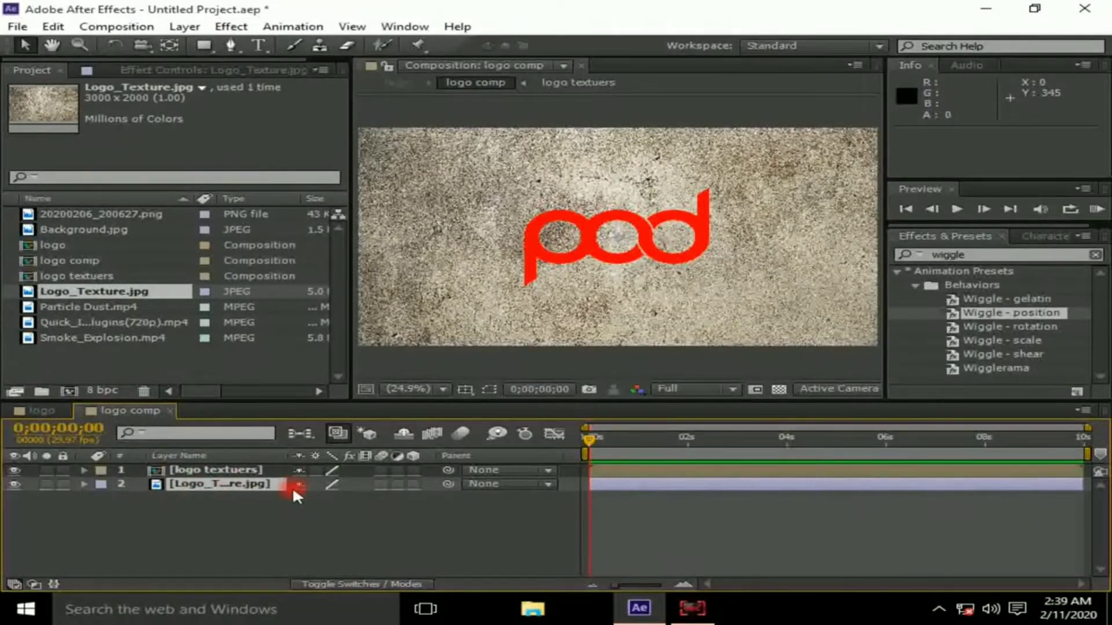
pyautogui.press('s')
pyautogui.moveTo(319, 494); pyautogui.dragTo(230, 492)
pyautogui.click(87, 484)
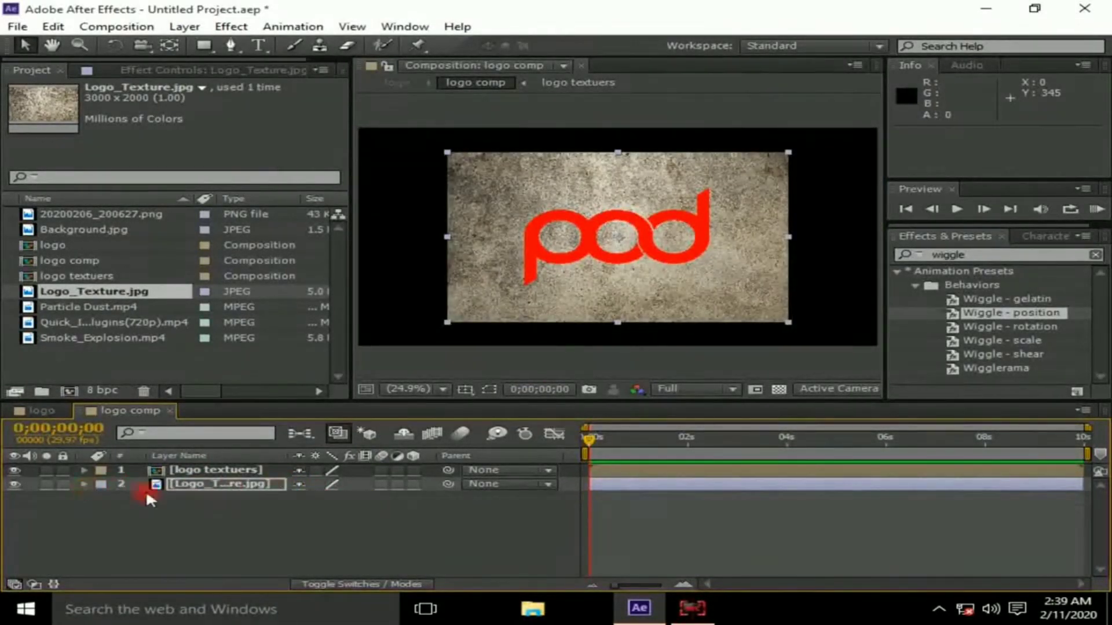
# Set the Logo_Texture.jpg layer's track matte to Alpha, using the logo textuers layer above it
pyautogui.click(216, 481)
pyautogui.click(390, 583)
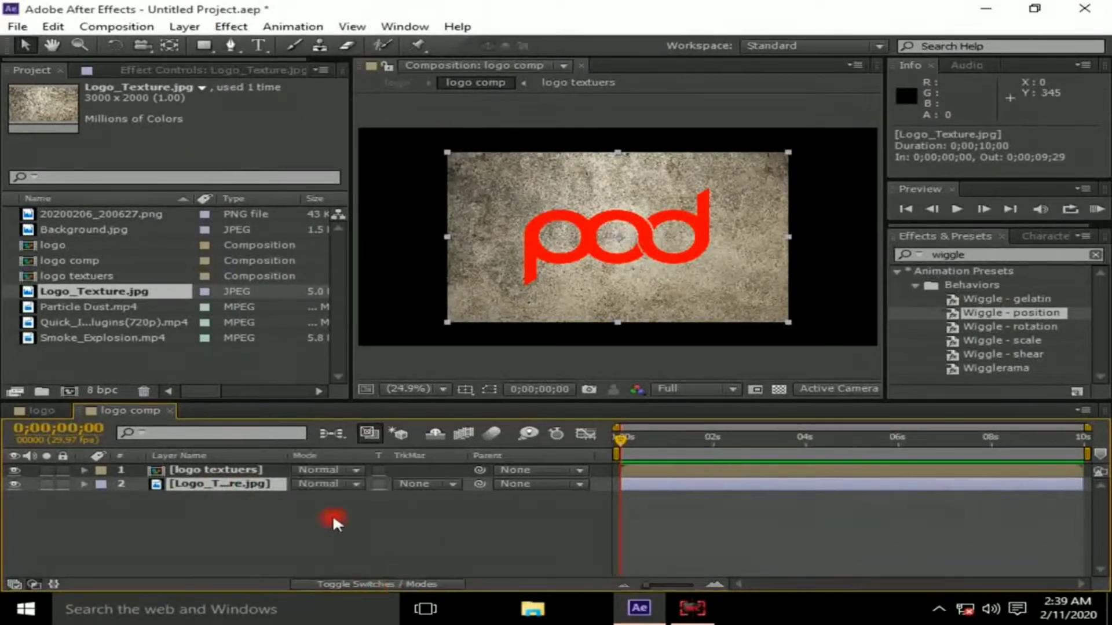
pyautogui.click(406, 486)
pyautogui.click(410, 517)
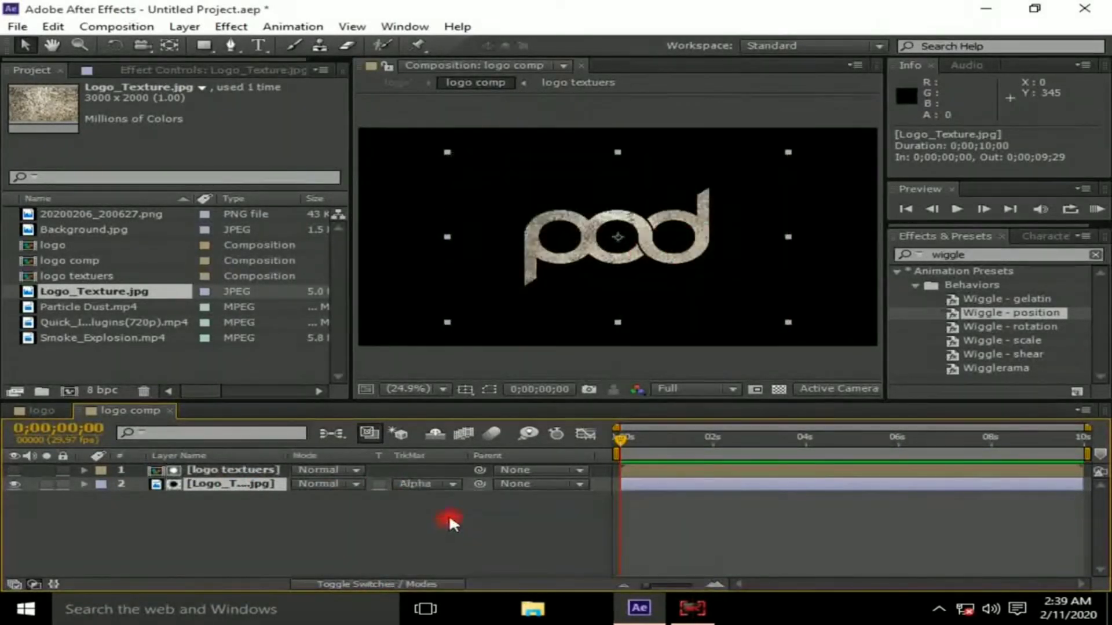
# Turn the logo textuers layer's visibility back on and set its blending mode to Multiply
pyautogui.click(14, 470)
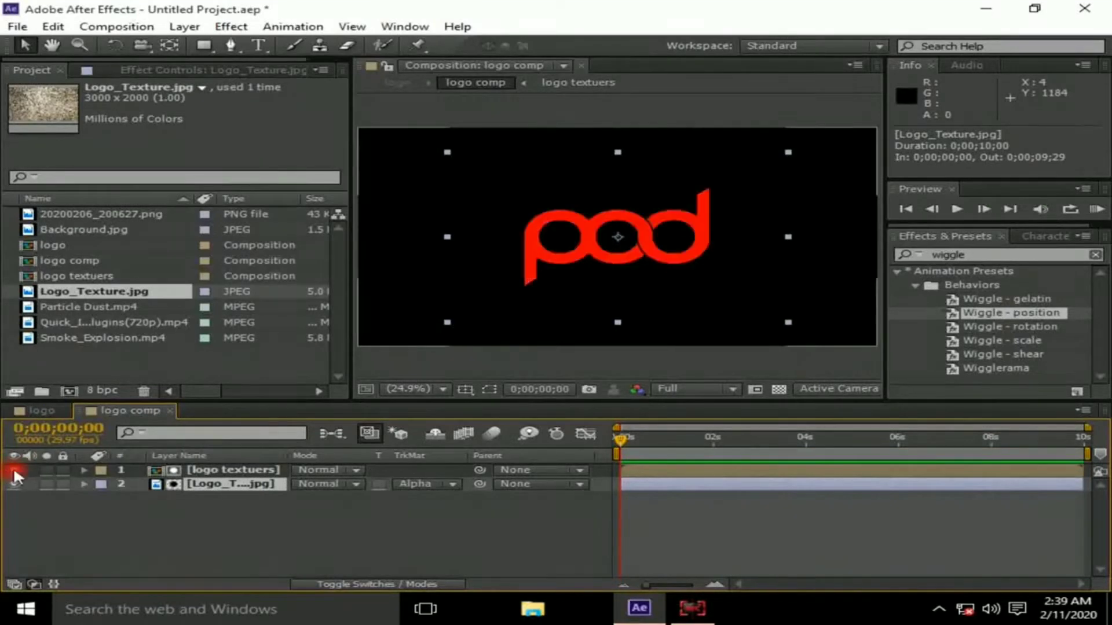
pyautogui.click(315, 470)
pyautogui.click(393, 150)
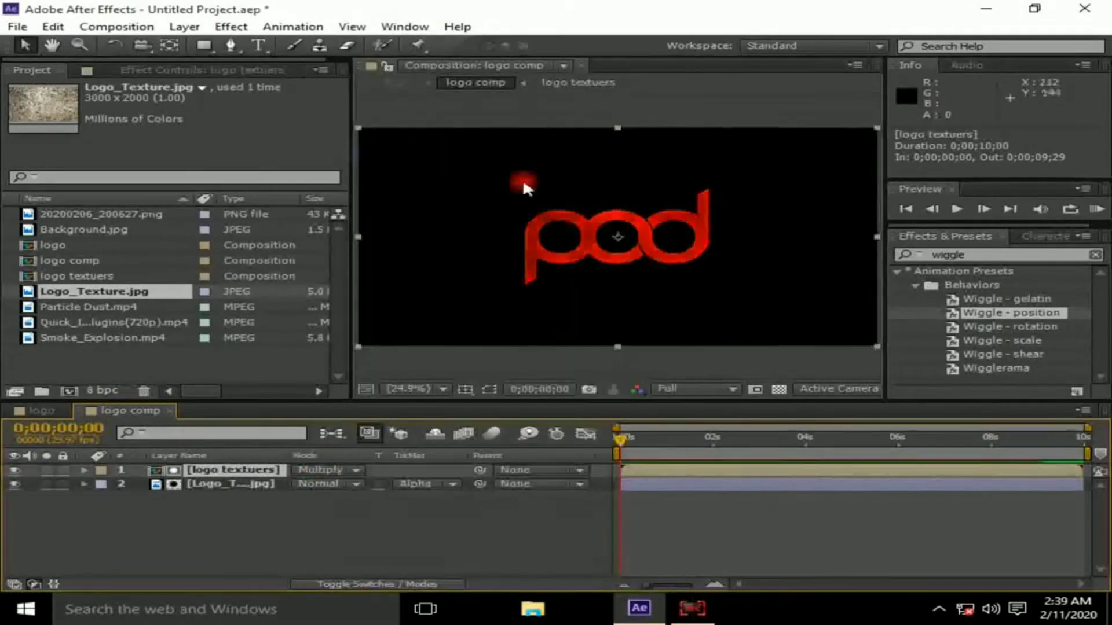
pyautogui.scroll(2, 643, 204)
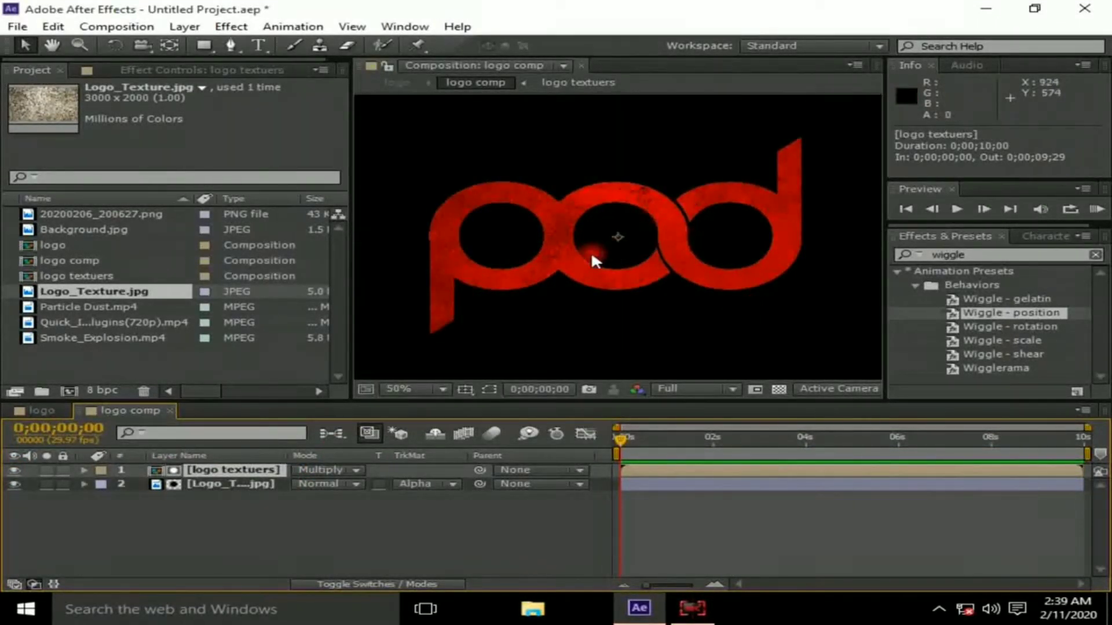
pyautogui.click(65, 515)
# Search the effects for "gradi" and apply Gradient Wipe to the logo textuers layer
pyautogui.click(950, 254)
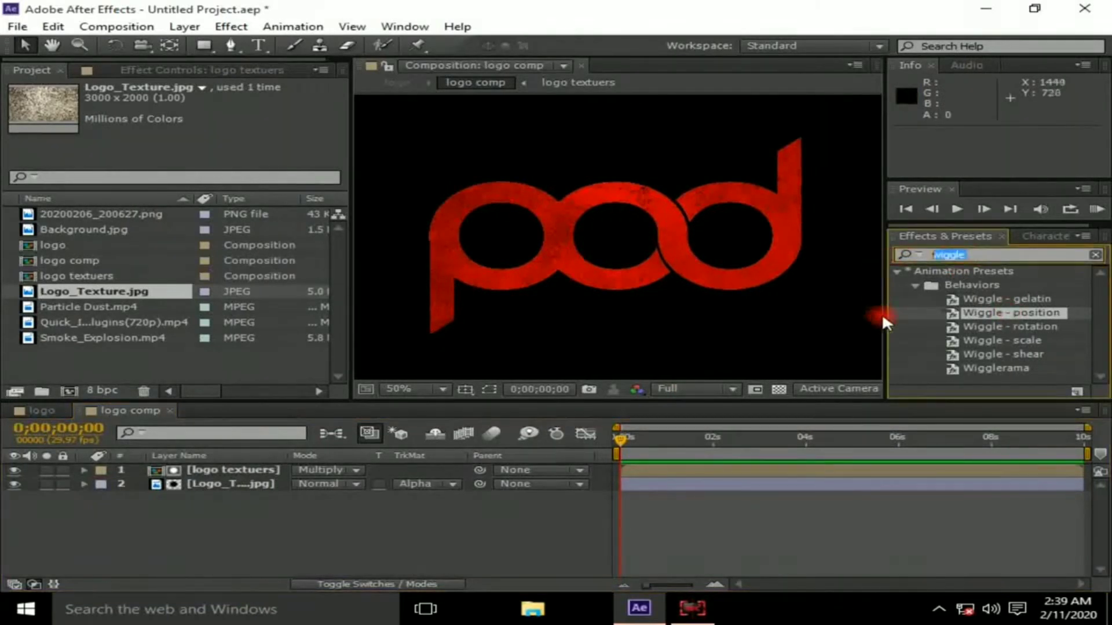
pyautogui.write('grad')
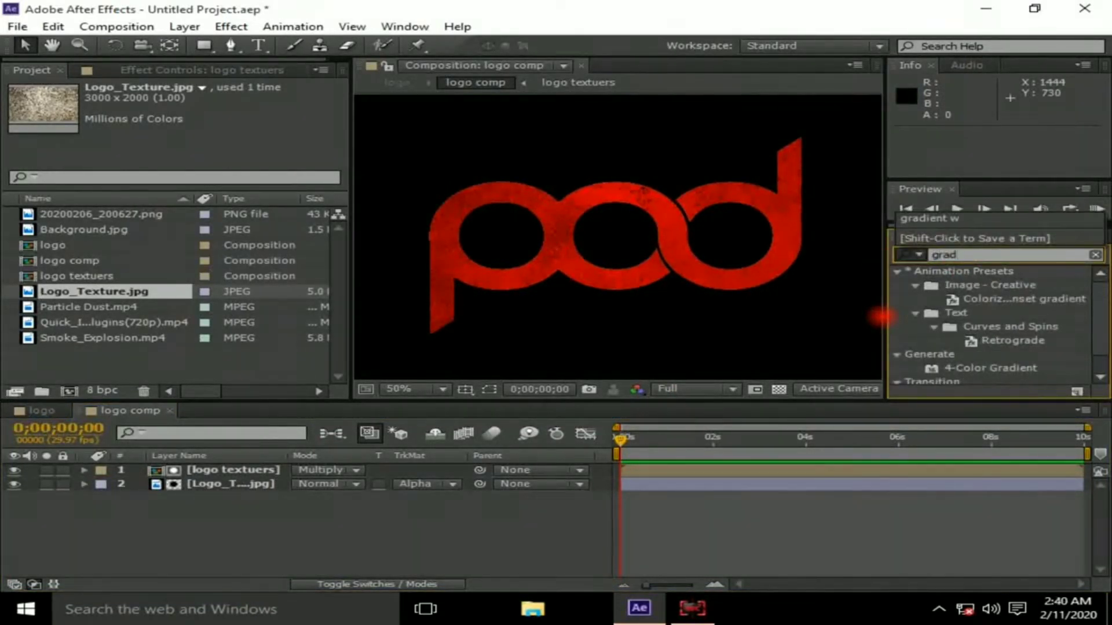
pyautogui.press('BackSpace')
pyautogui.press('BackSpace')
pyautogui.write('i')
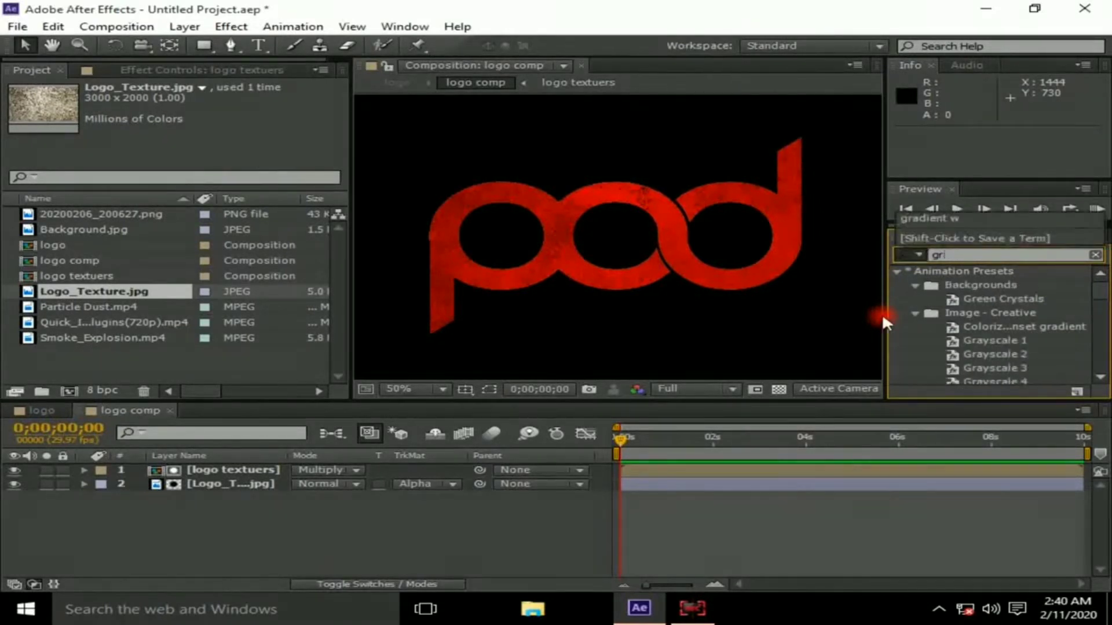
pyautogui.write('adi')
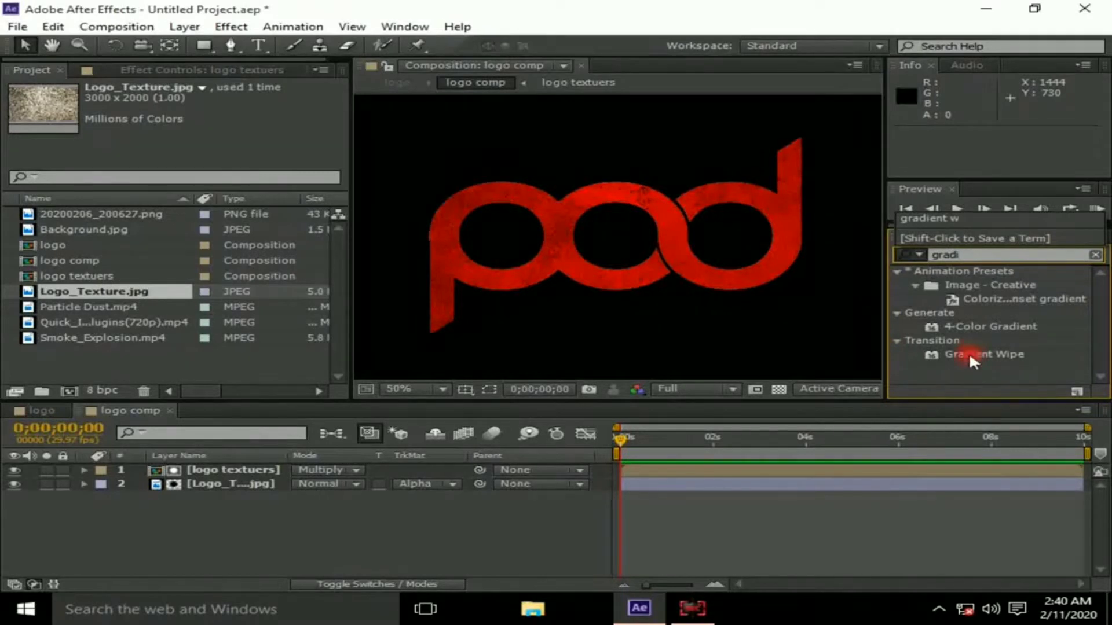
pyautogui.moveTo(969, 352); pyautogui.dragTo(237, 469)
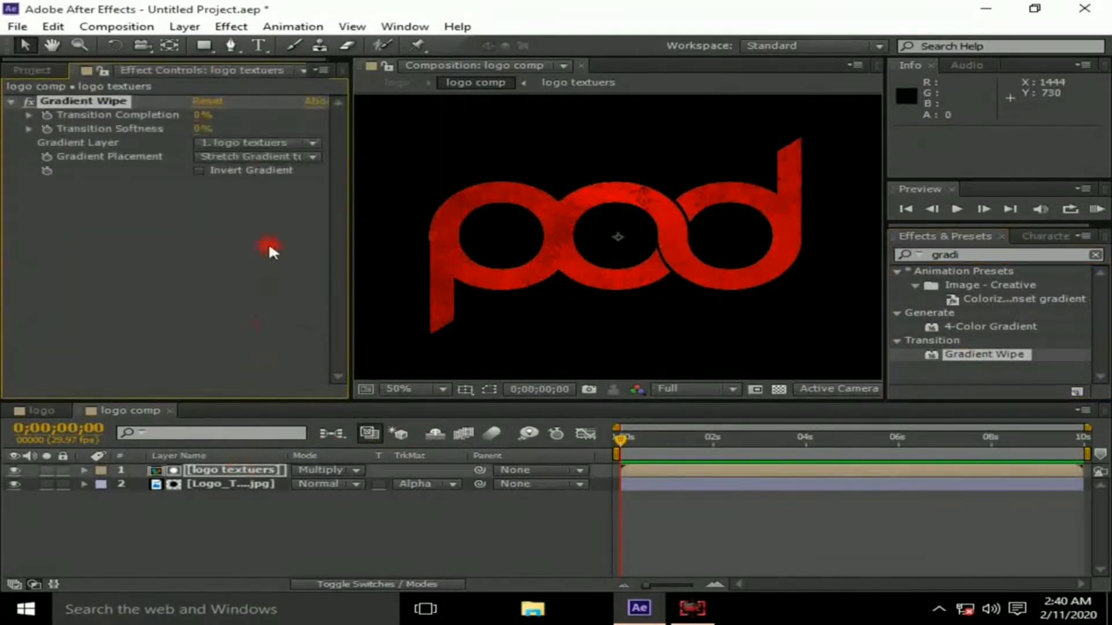
# Set the Gradient Wipe's gradient layer to Logo_Texture.jpg and its transition completion to 36%
pyautogui.click(242, 145)
pyautogui.click(261, 198)
pyautogui.click(199, 115)
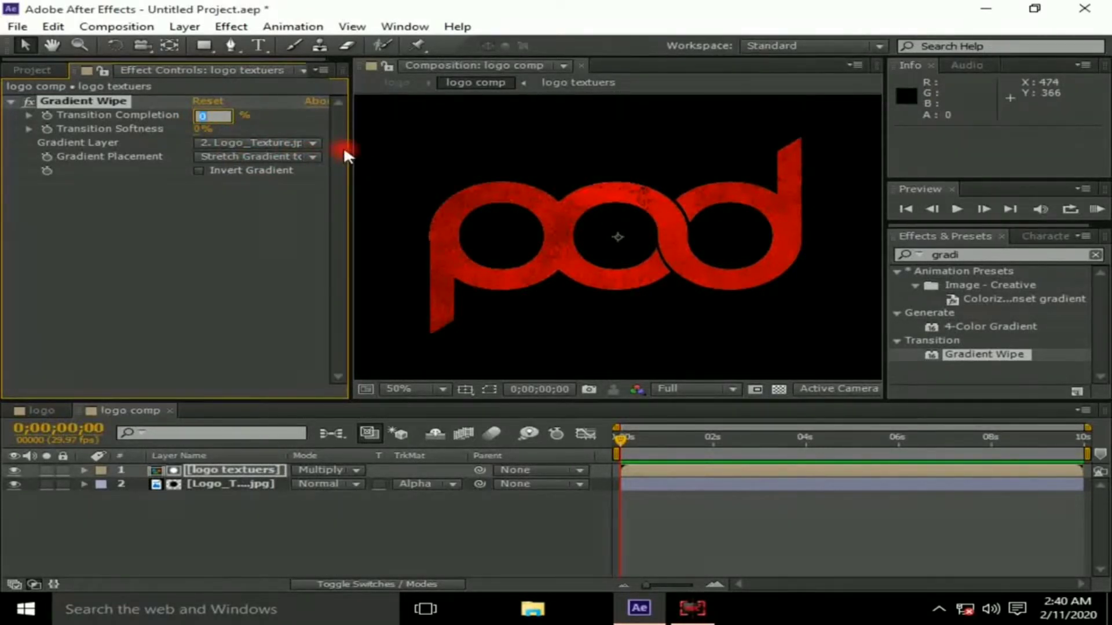
pyautogui.write('36')
pyautogui.press('Return')
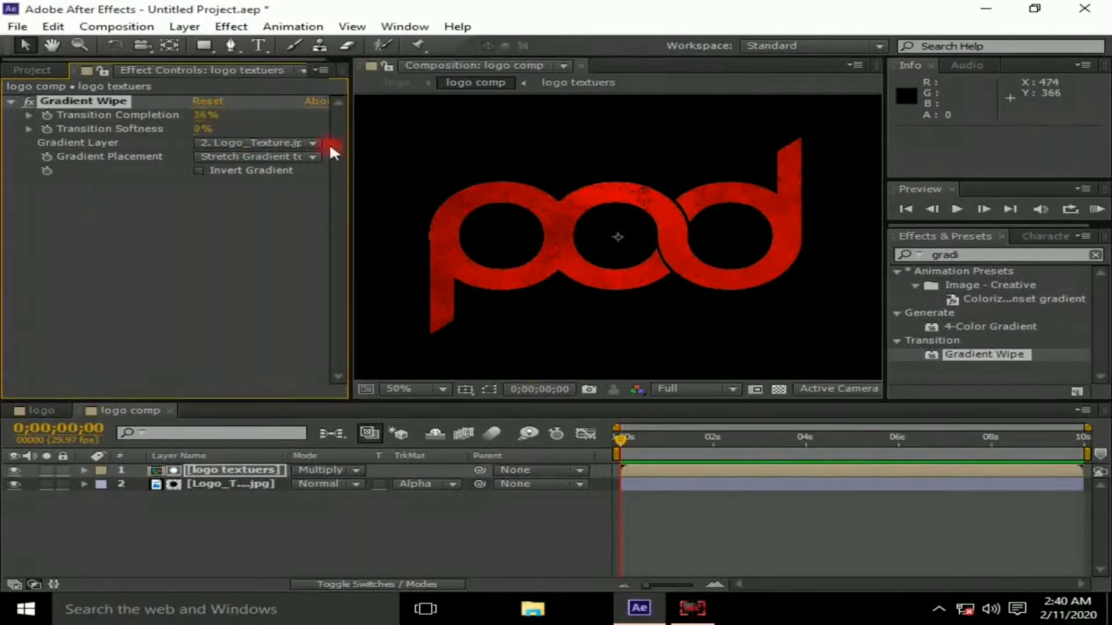
pyautogui.click(11, 102)
# Add a new adjustment layer above the other layers in logo comp
pyautogui.rightClick(237, 521)
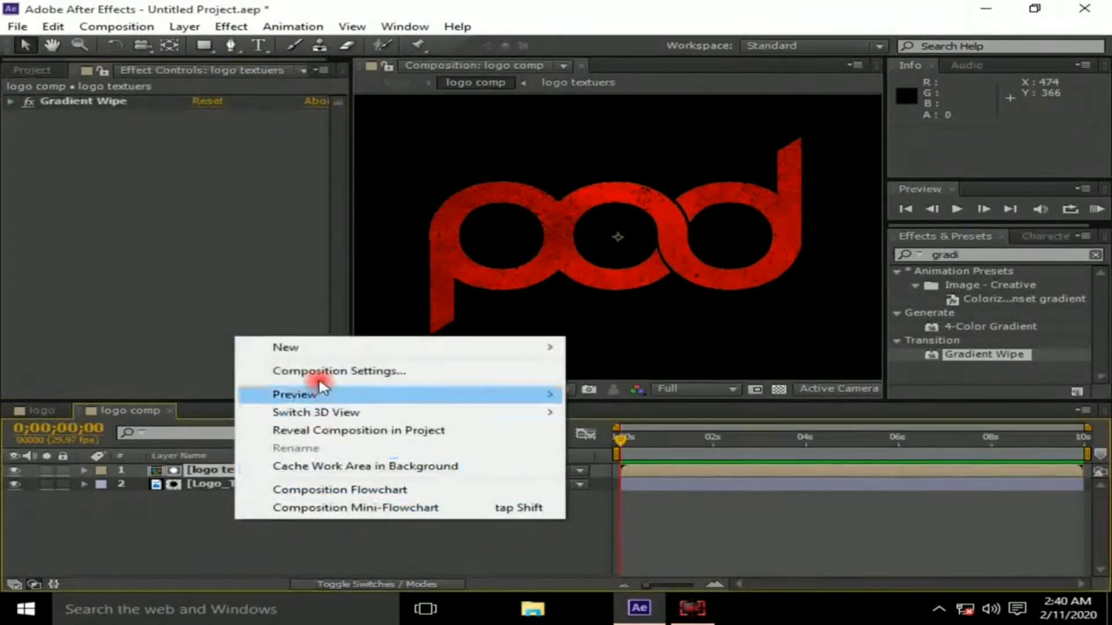
pyautogui.moveTo(285, 349)
pyautogui.click(659, 479)
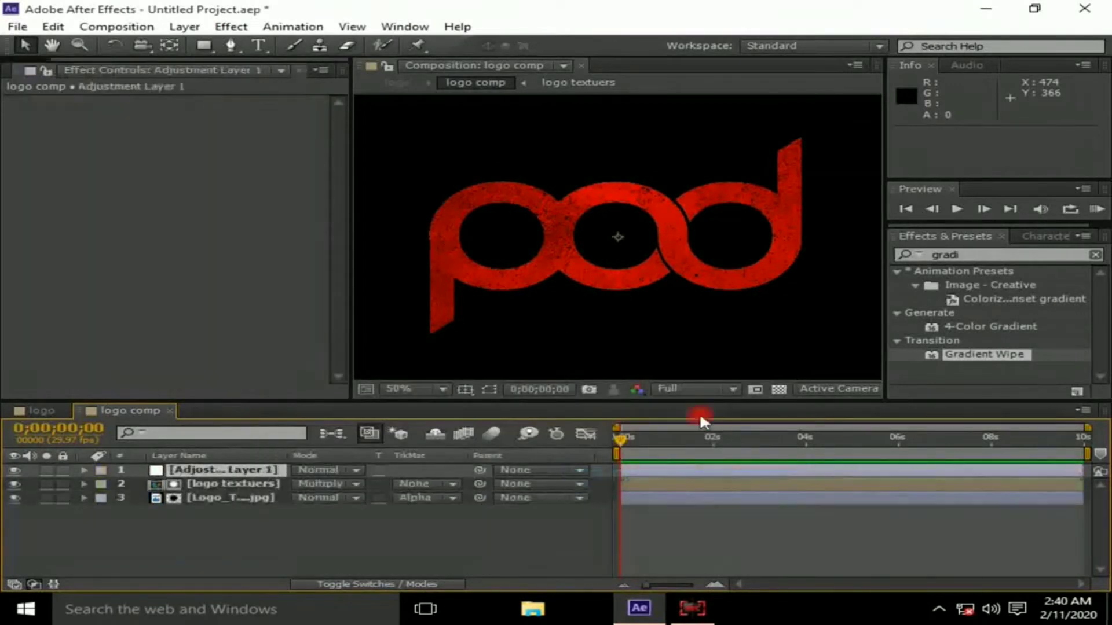
# Search the effects for "displace" and apply Turbulent Displace to the adjustment layer
pyautogui.click(978, 255)
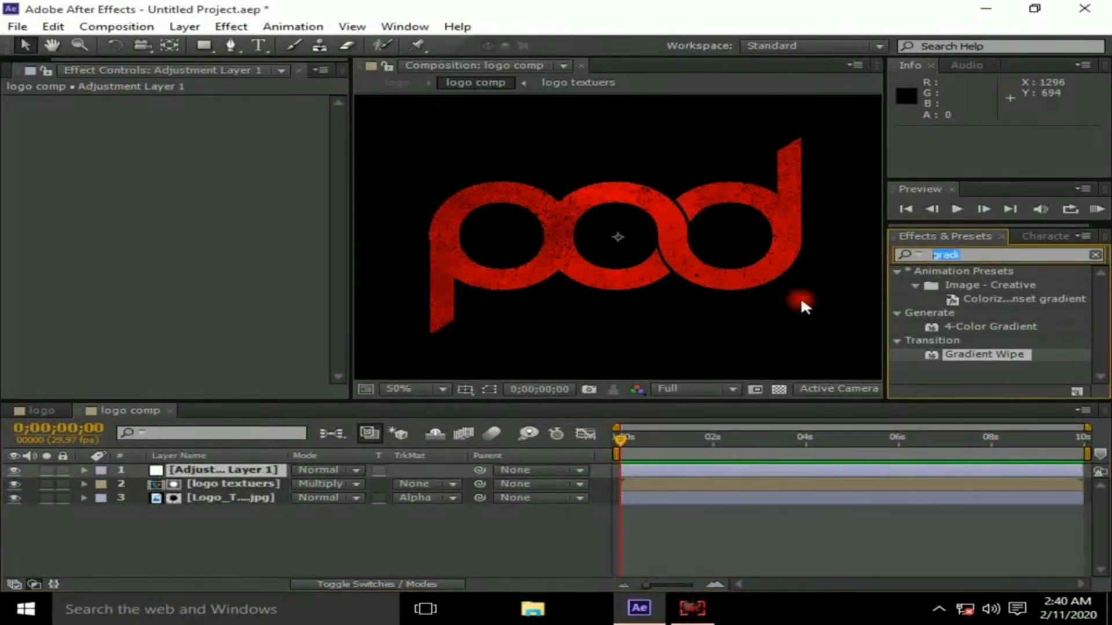
pyautogui.write('dis')
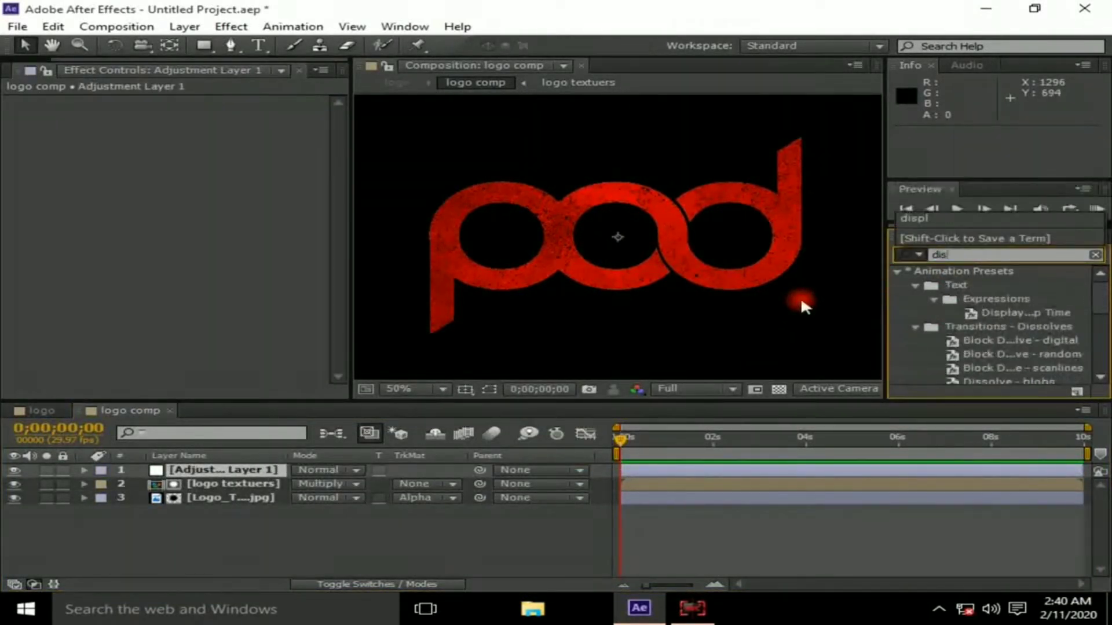
pyautogui.write('place')
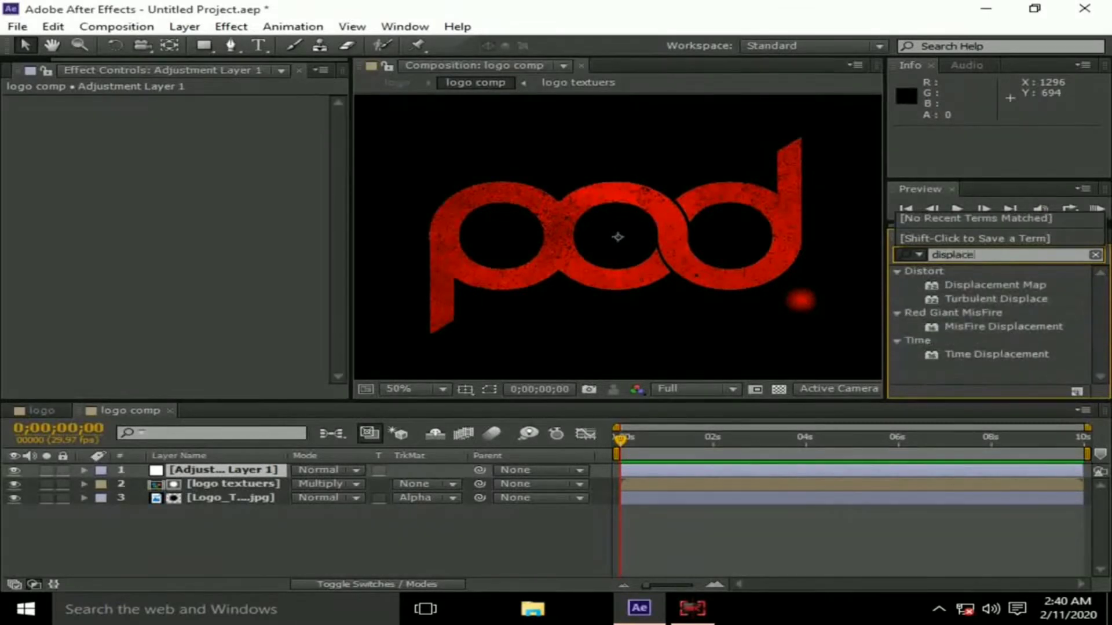
pyautogui.moveTo(997, 298); pyautogui.dragTo(234, 467)
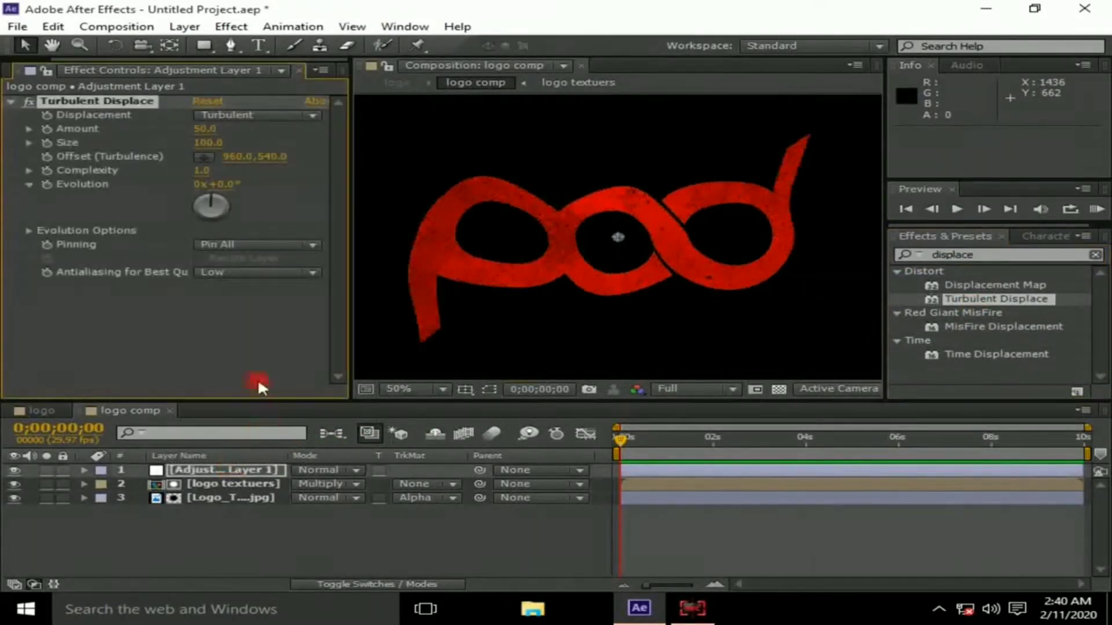
# Set the Turbulent Displace amount to 40 and its size to 3 on the adjustment layer
pyautogui.click(197, 131)
pyautogui.write('40')
pyautogui.press('Tab')
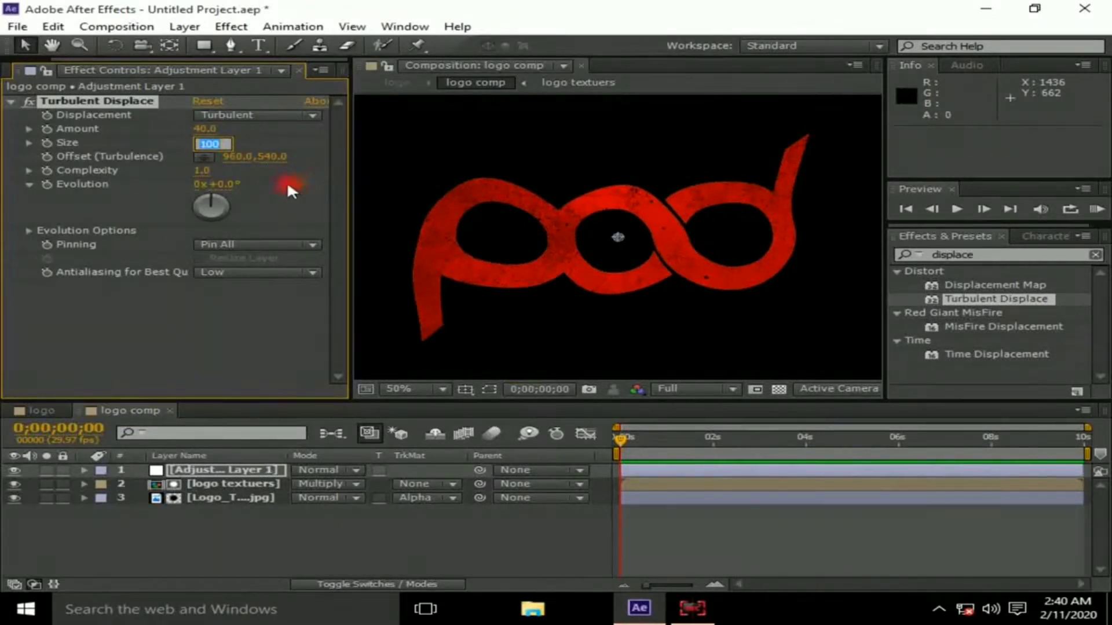
pyautogui.write('3')
pyautogui.press('Return')
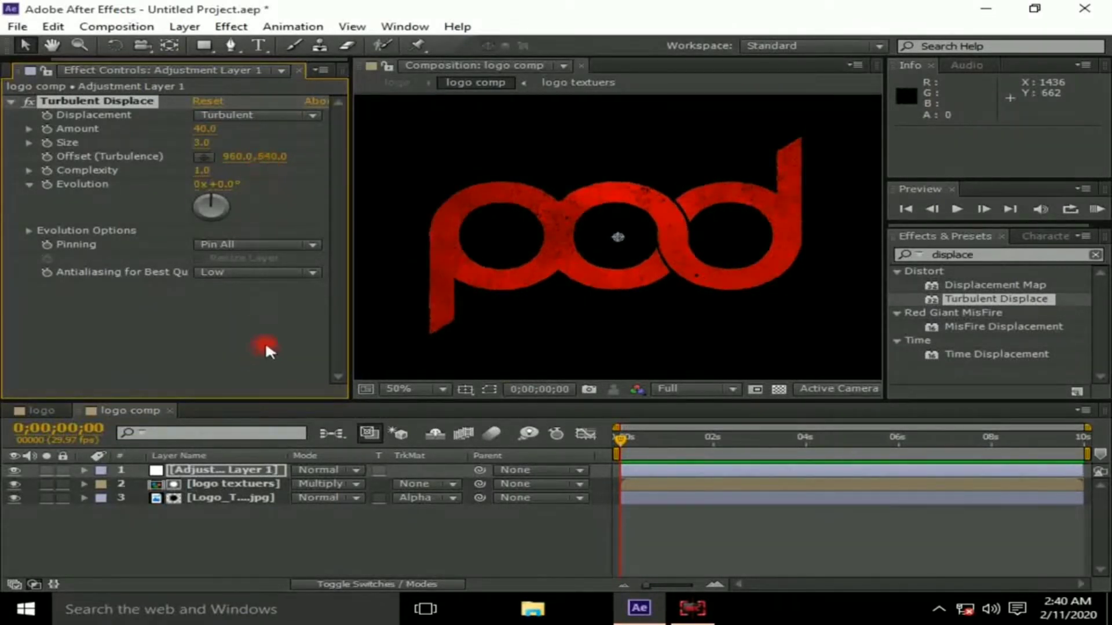
pyautogui.click(207, 527)
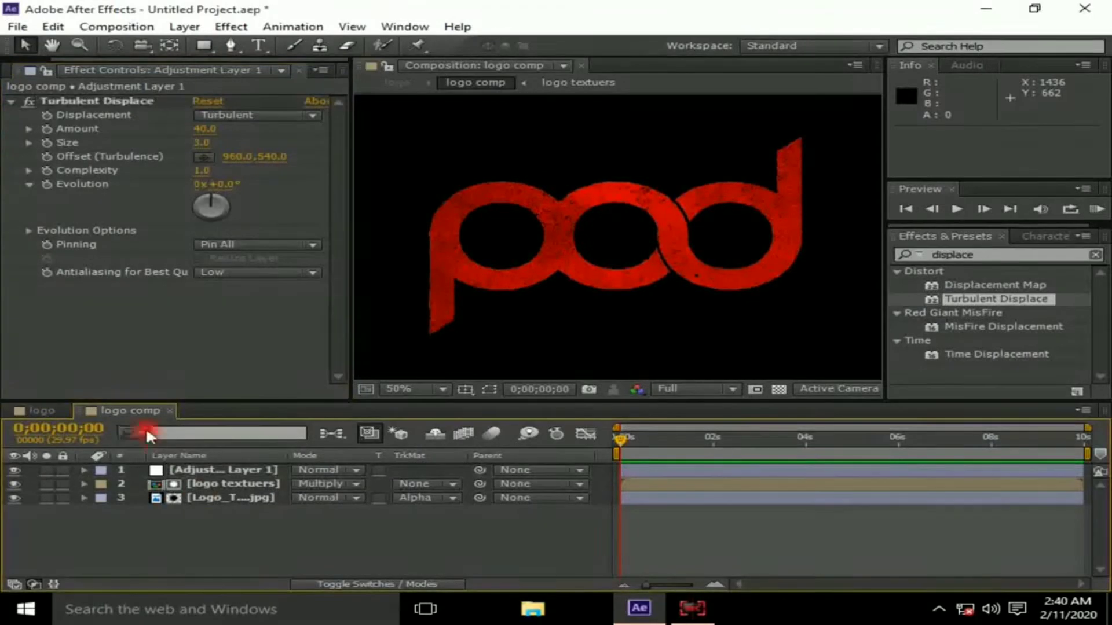
pyautogui.click(15, 102)
# Add a Bevel and Emboss layer style to the logo textuers layer
pyautogui.click(213, 483)
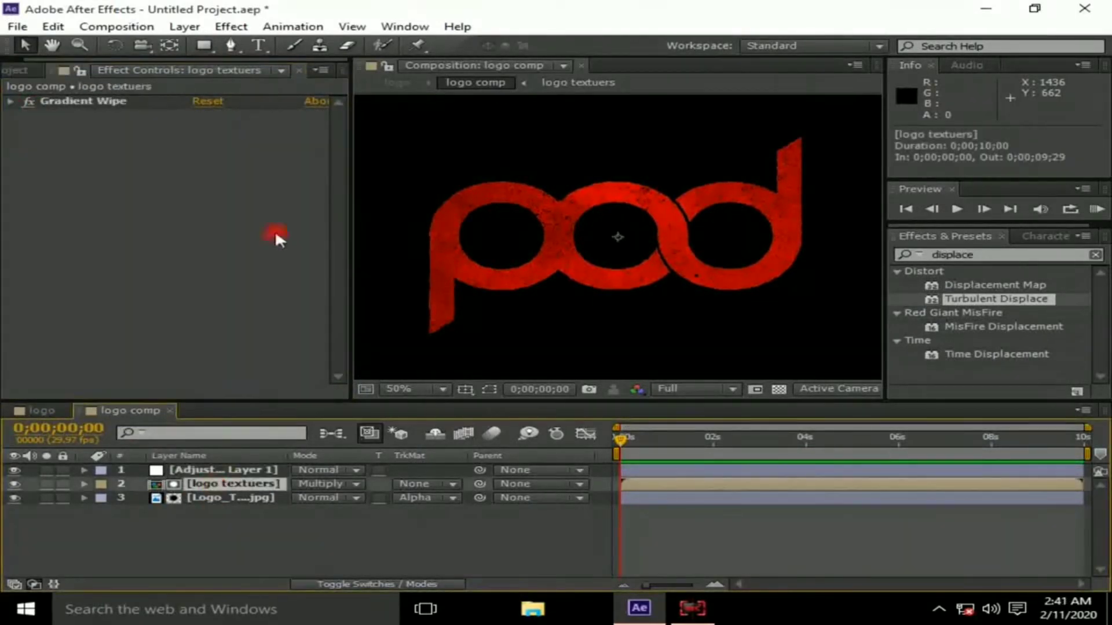
pyautogui.click(185, 28)
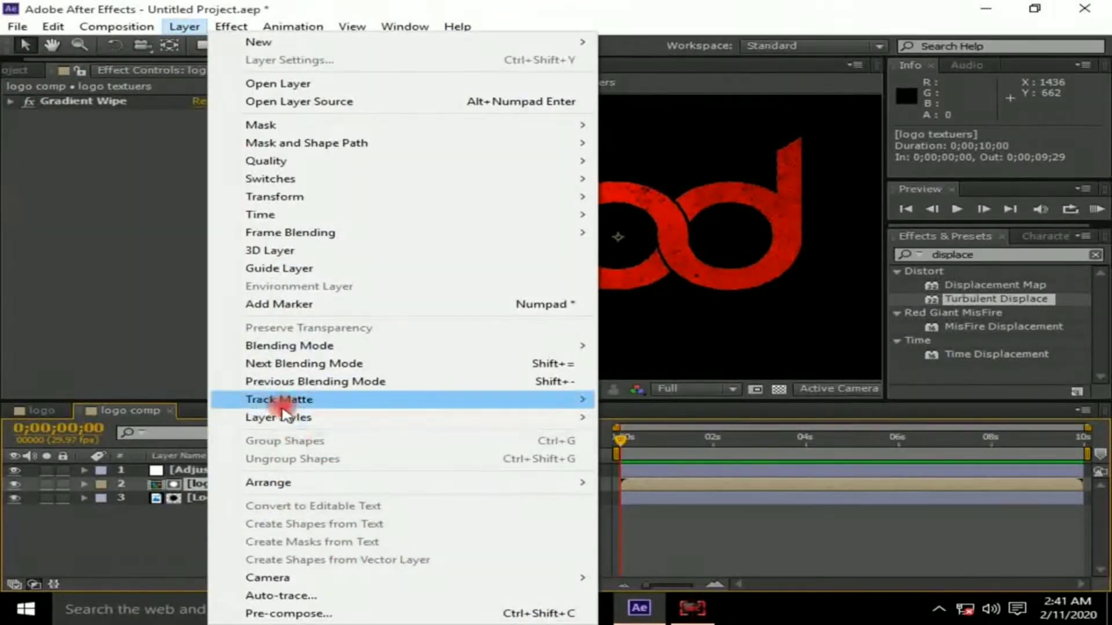
pyautogui.moveTo(285, 416)
pyautogui.click(634, 348)
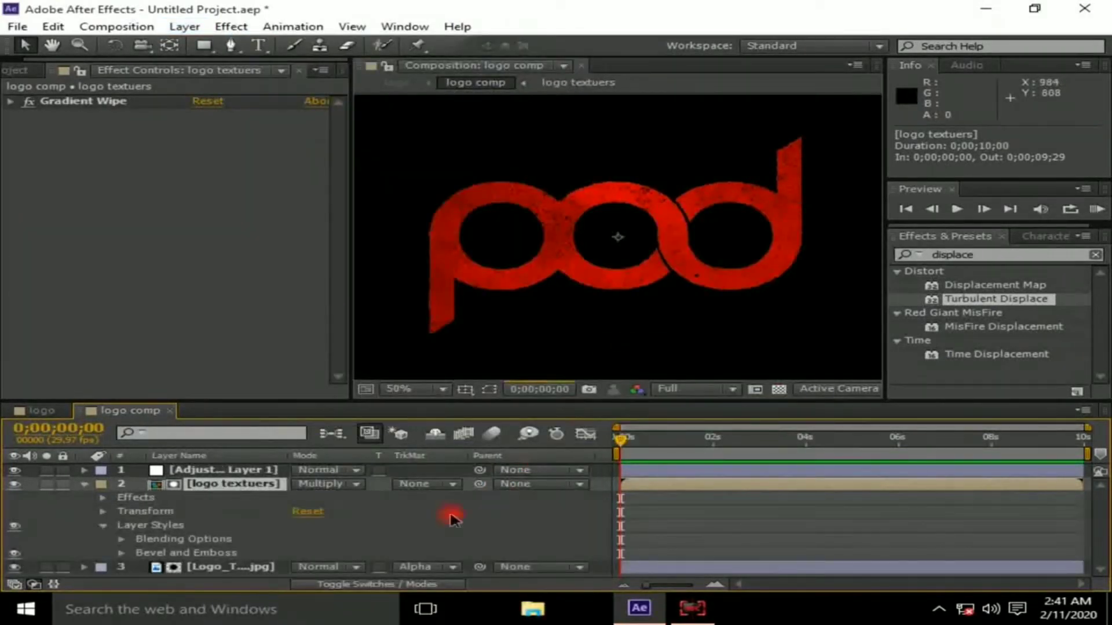
# Set the Bevel and Emboss size to 3 and its highlight opacity to 84% on the logo textuers layer
pyautogui.click(122, 552)
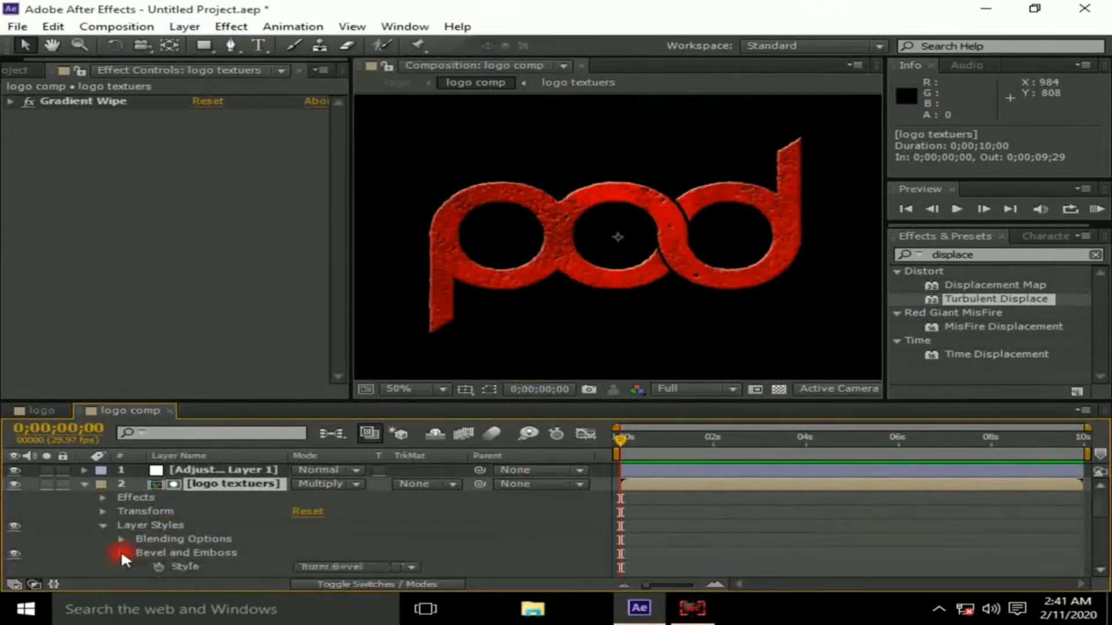
pyautogui.scroll(-3, 426, 558)
pyautogui.moveTo(293, 538); pyautogui.dragTo(295, 538)
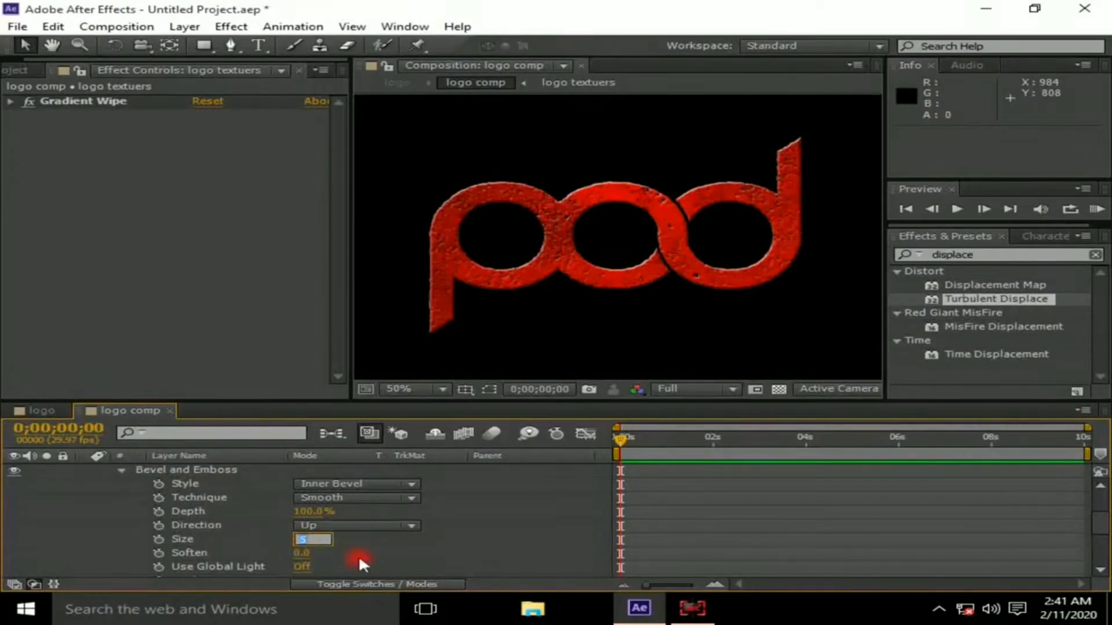
pyautogui.write('3')
pyautogui.press('Return')
pyautogui.scroll(-3, 1094, 524)
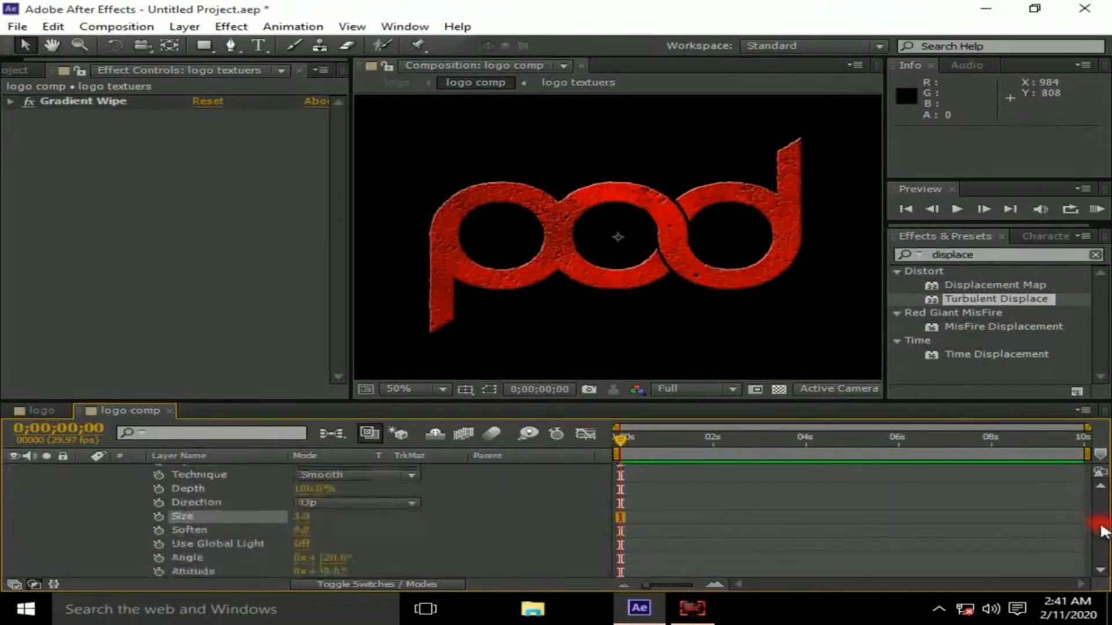
pyautogui.click(306, 557)
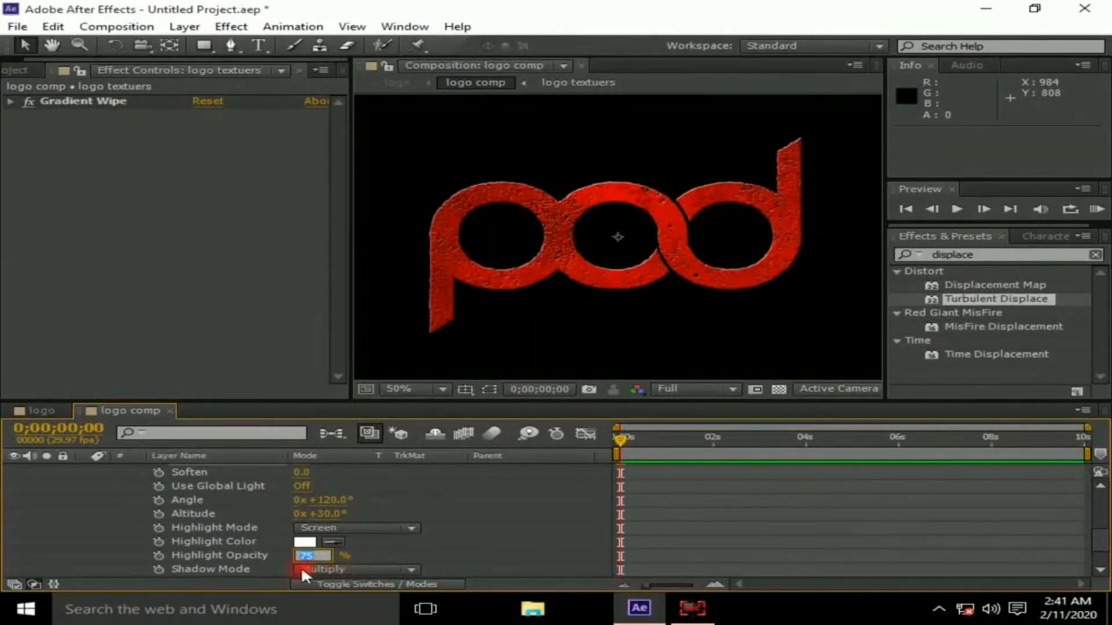
pyautogui.write('84')
pyautogui.press('Return')
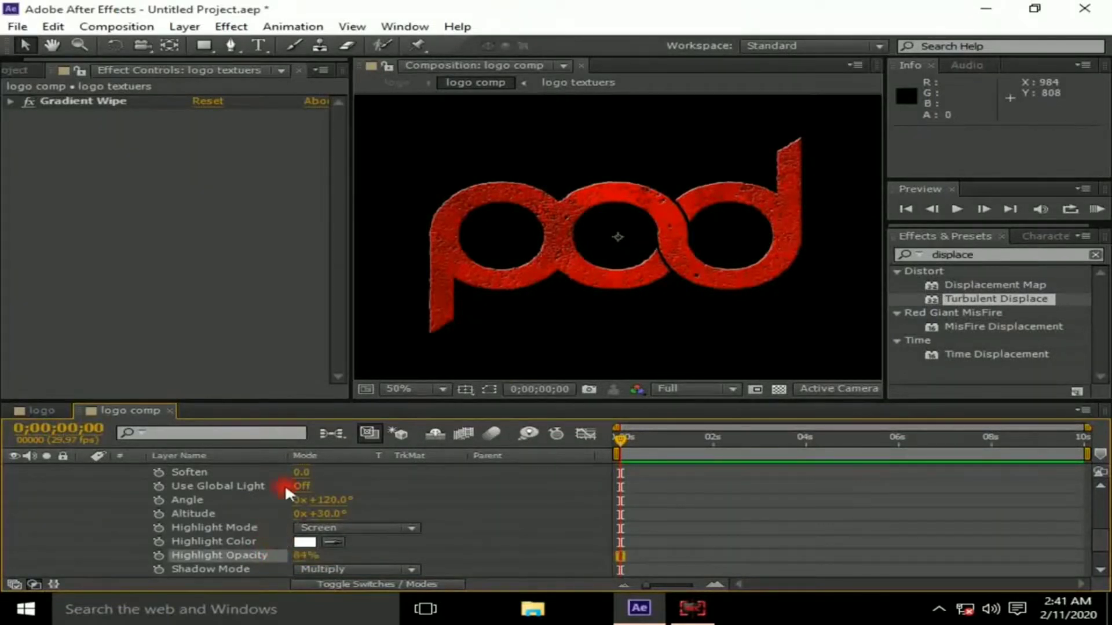
pyautogui.moveTo(1095, 533); pyautogui.dragTo(1096, 476)
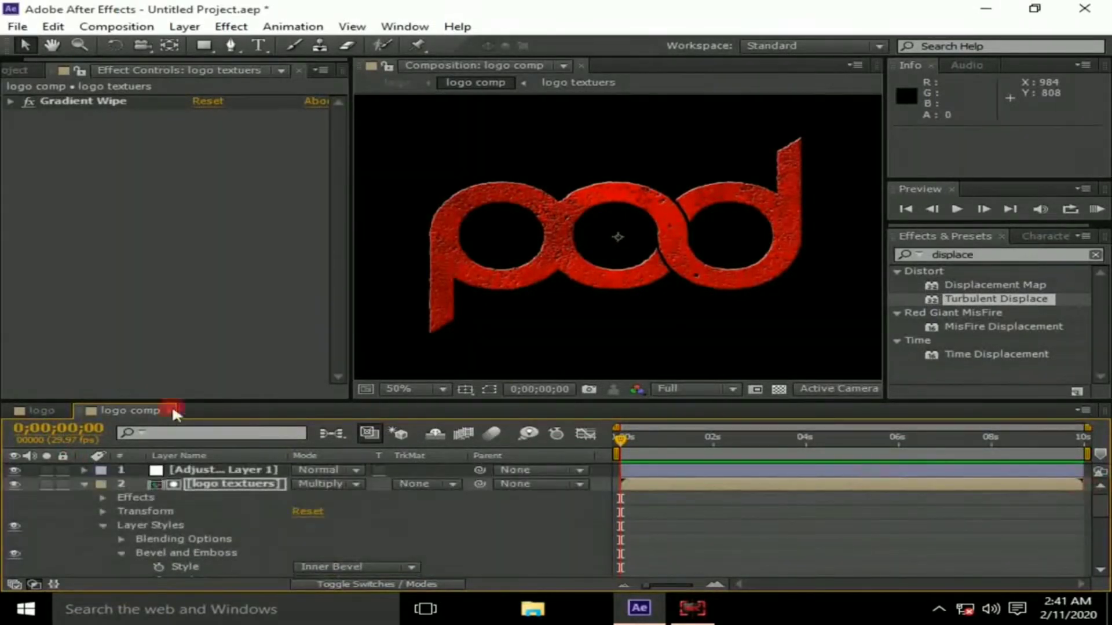
pyautogui.click(84, 484)
pyautogui.click(87, 518)
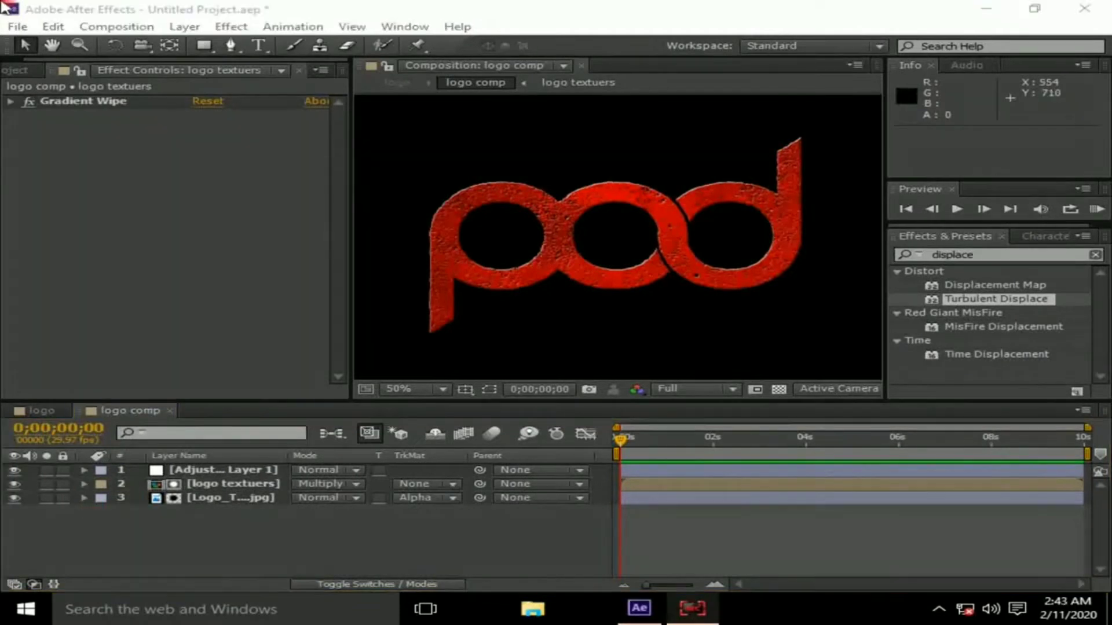
# In the logo composition, make the logo comp and Background.jpg layers 3D and enable motion blur for logo comp
pyautogui.click(36, 410)
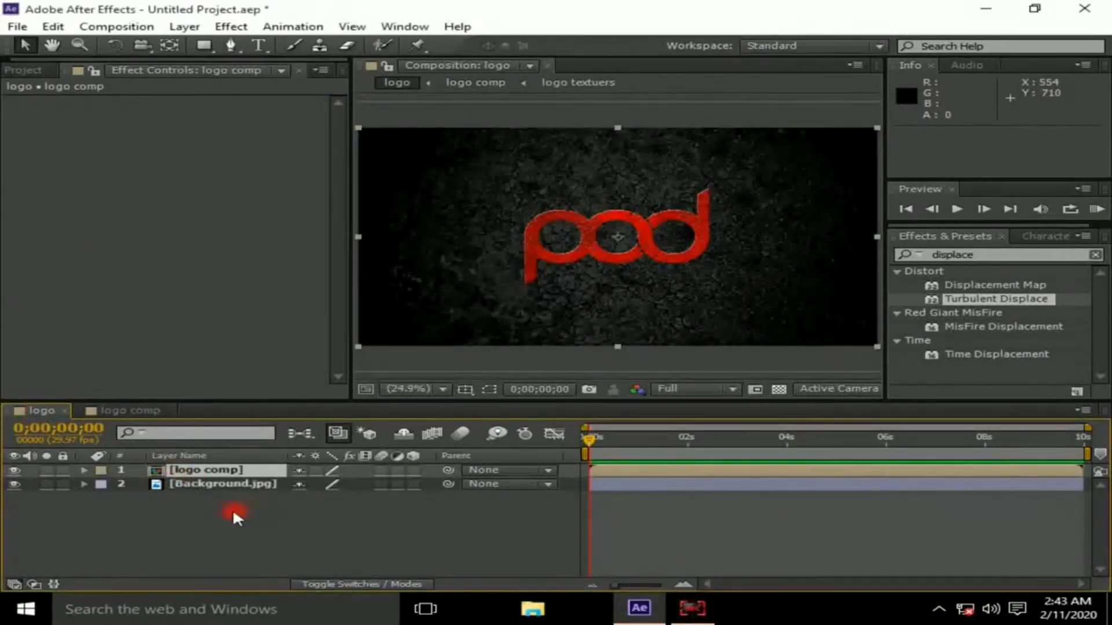
pyautogui.click(232, 508)
pyautogui.click(202, 470)
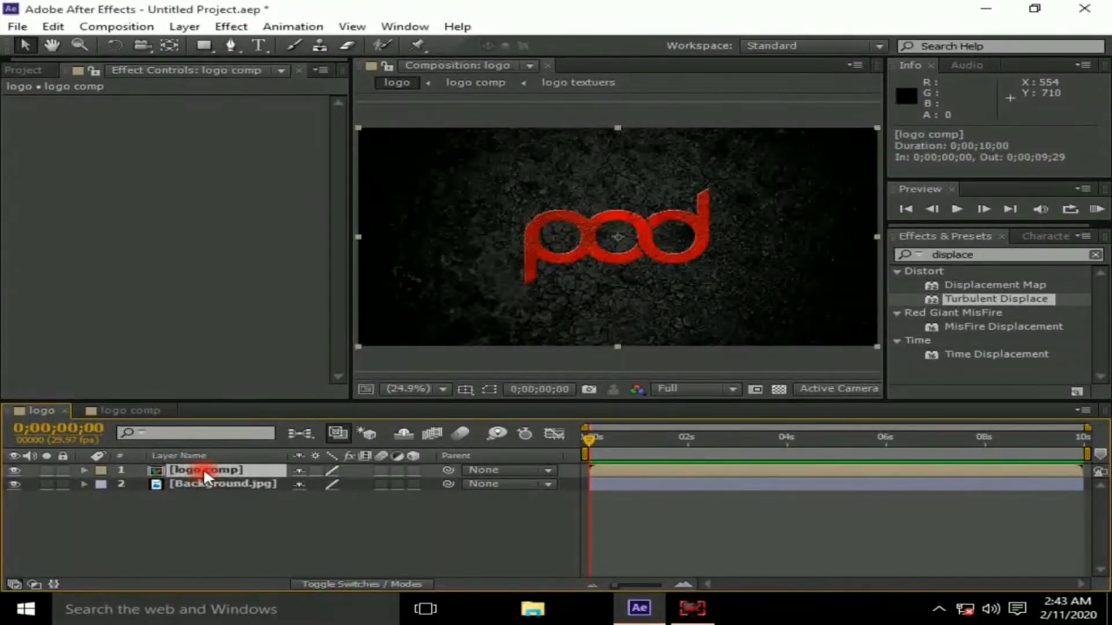
pyautogui.click(437, 571)
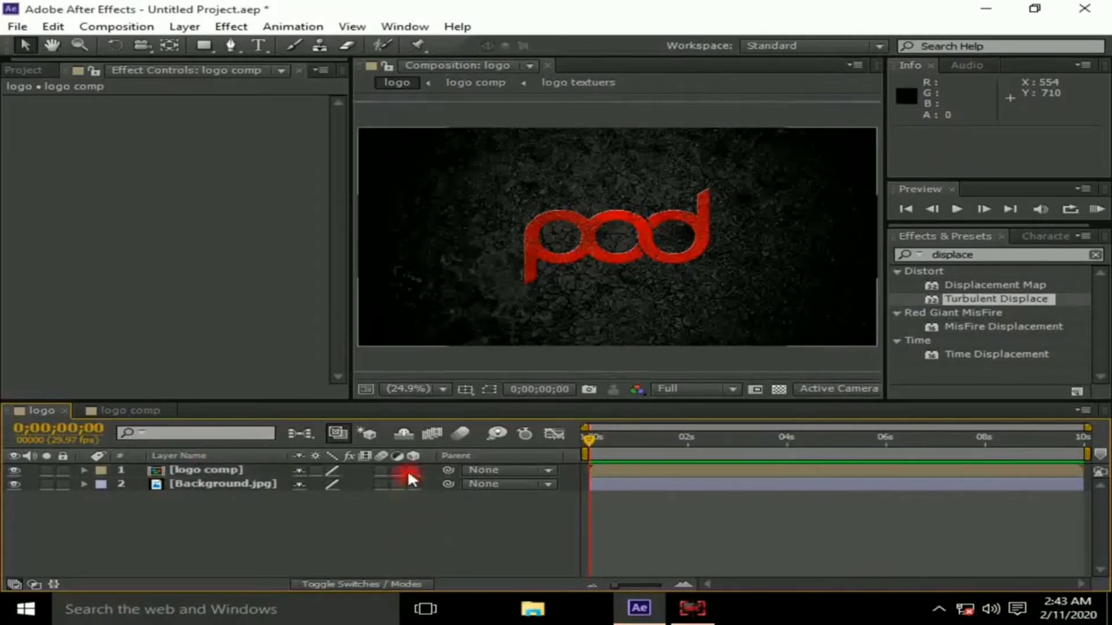
pyautogui.moveTo(413, 471); pyautogui.dragTo(414, 485)
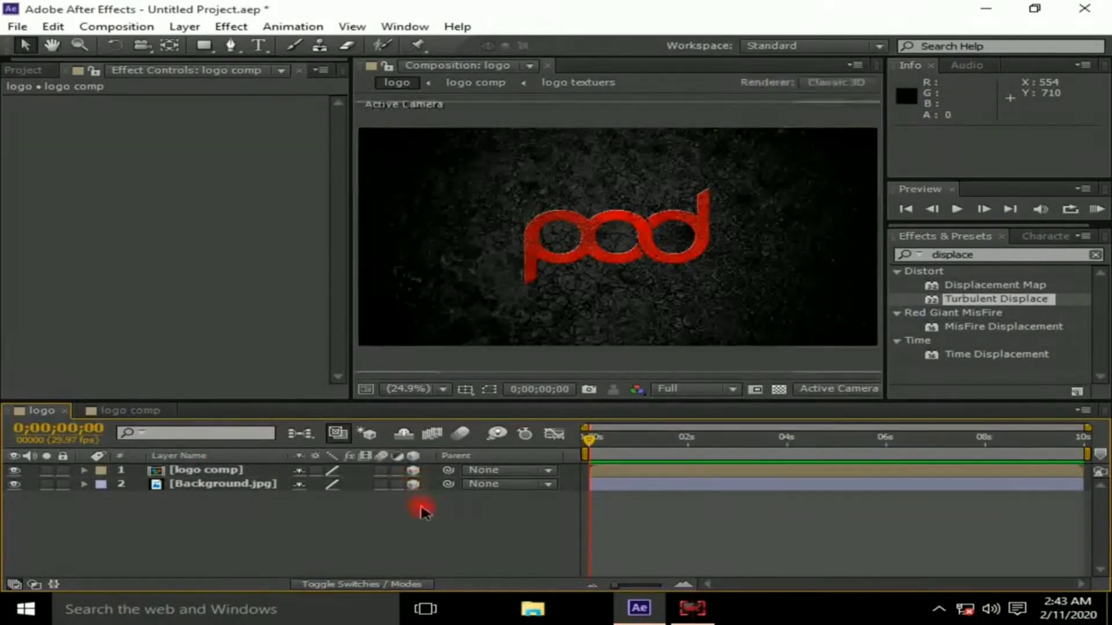
pyautogui.click(381, 470)
pyautogui.click(463, 435)
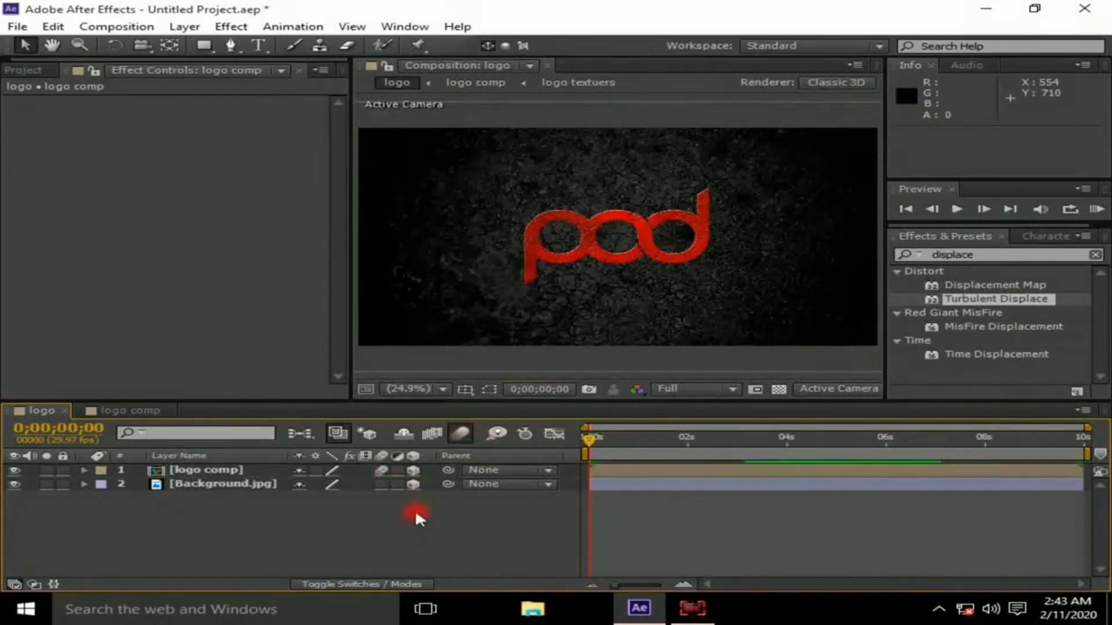
# Keyframe the logo comp layer's position at 0;00;01;00, and at 0;00;00;10 set its Z position to -2656
pyautogui.click(253, 467)
pyautogui.press('p')
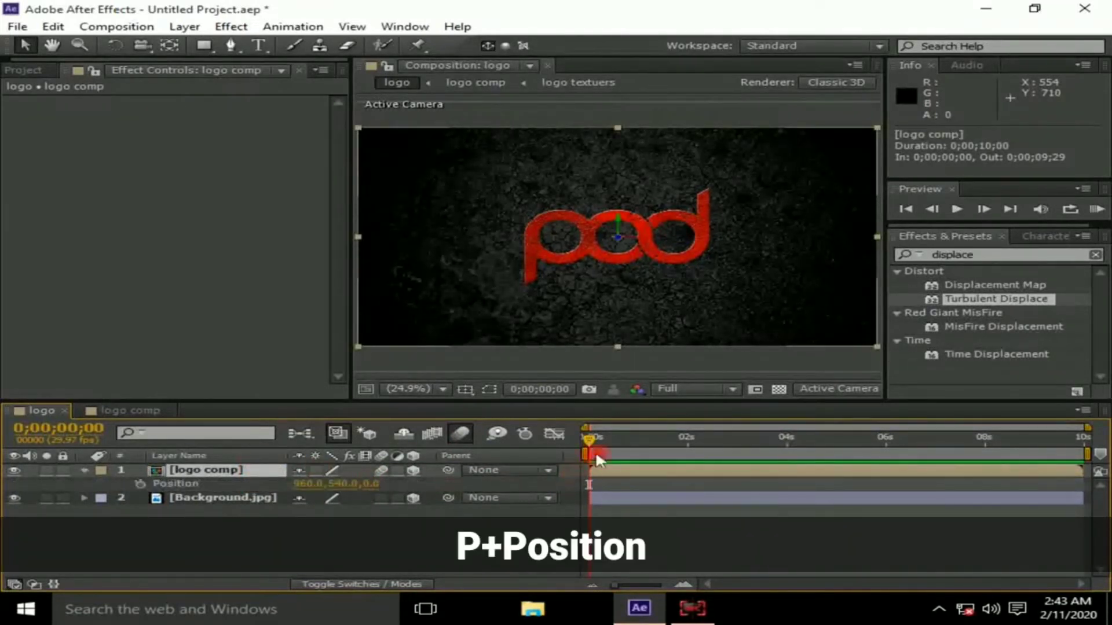
pyautogui.moveTo(586, 437); pyautogui.dragTo(638, 450)
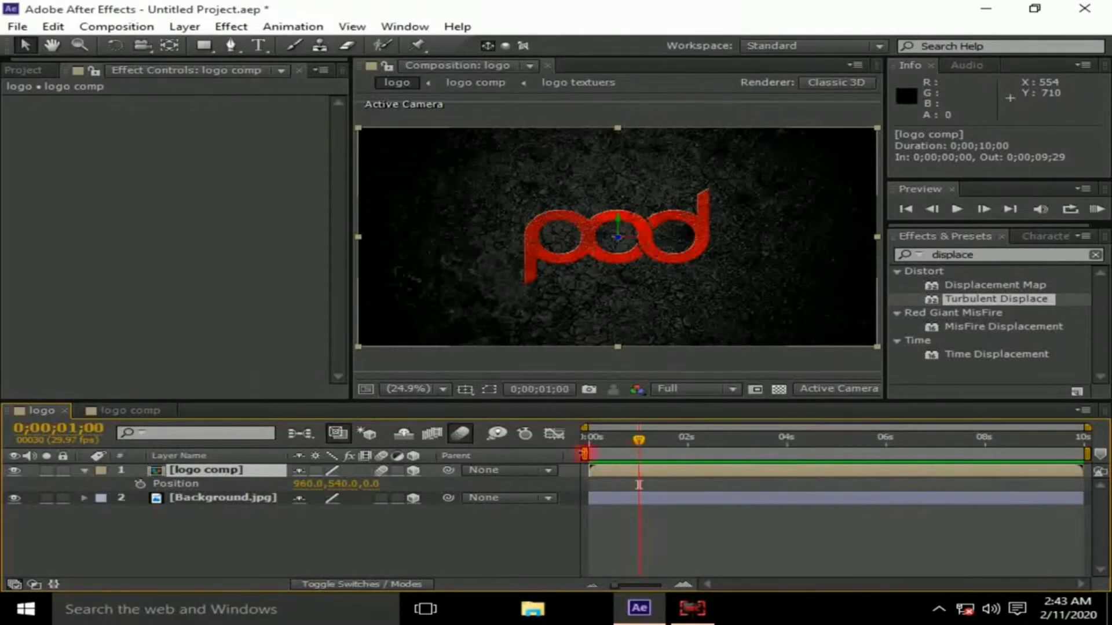
pyautogui.click(140, 484)
pyautogui.moveTo(640, 450); pyautogui.dragTo(615, 451)
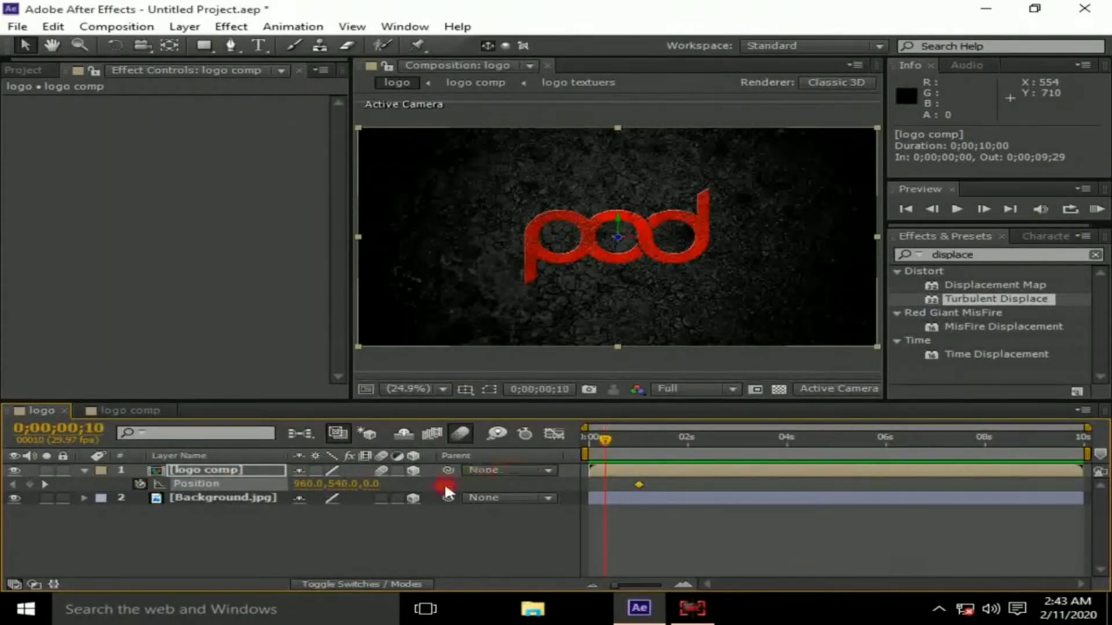
pyautogui.moveTo(378, 491); pyautogui.dragTo(553, 477)
# Apply Easy Ease to both position keyframes of the logo comp layer
pyautogui.moveTo(665, 478); pyautogui.dragTo(579, 491)
pyautogui.rightClick(605, 484)
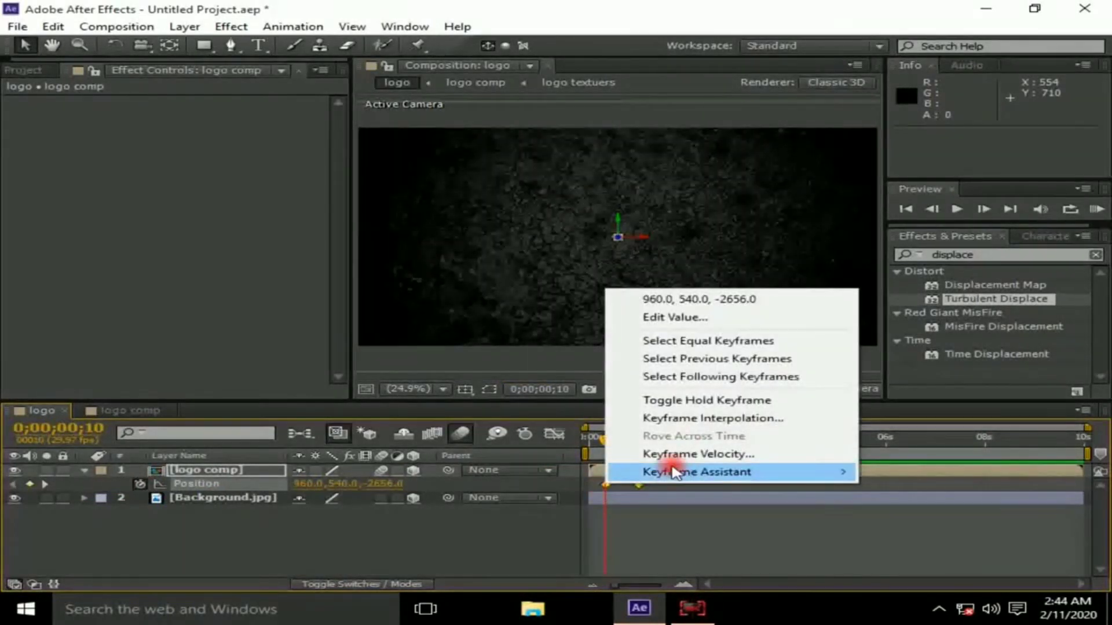
pyautogui.moveTo(674, 472)
pyautogui.click(324, 364)
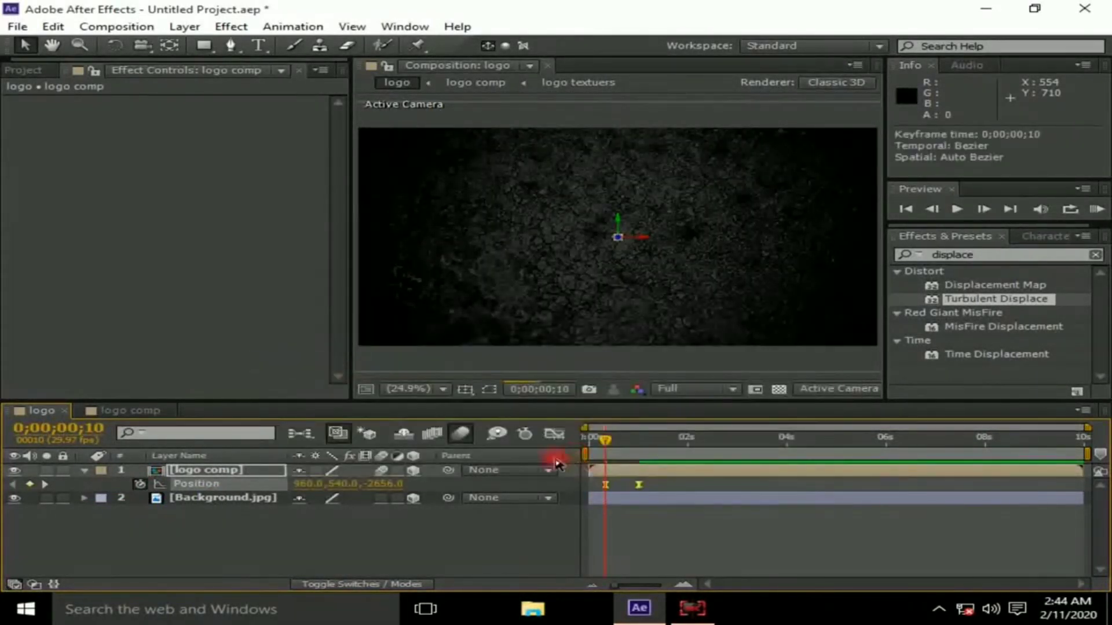
# Reshape the logo comp's position speed curve to start slowly and peak sharply just before the last keyframe
pyautogui.click(550, 434)
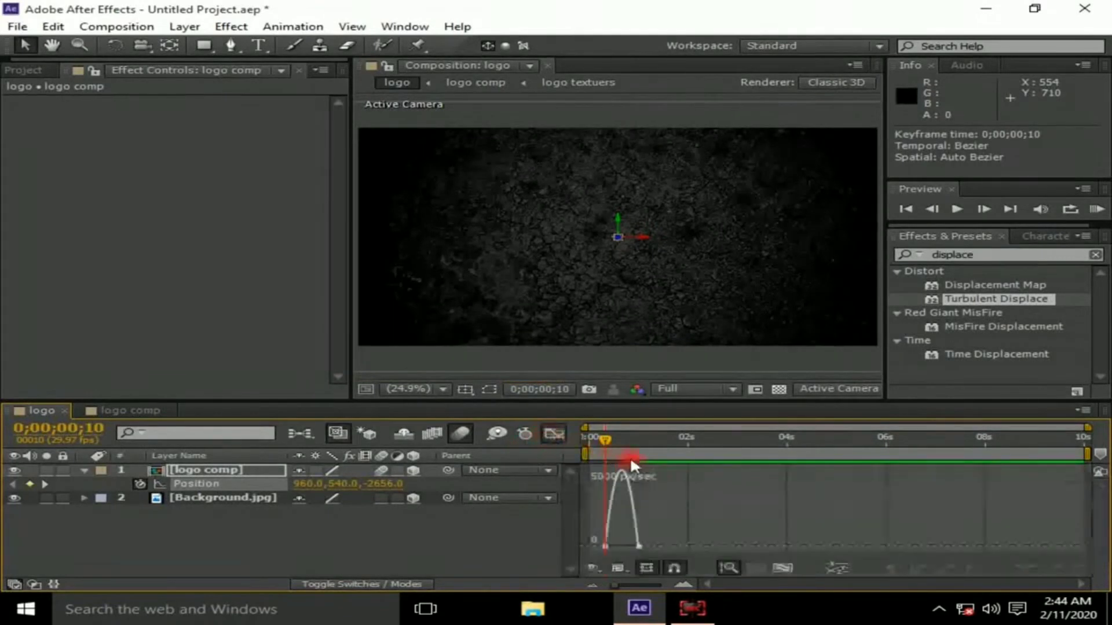
pyautogui.click(605, 545)
pyautogui.moveTo(612, 547); pyautogui.dragTo(637, 547)
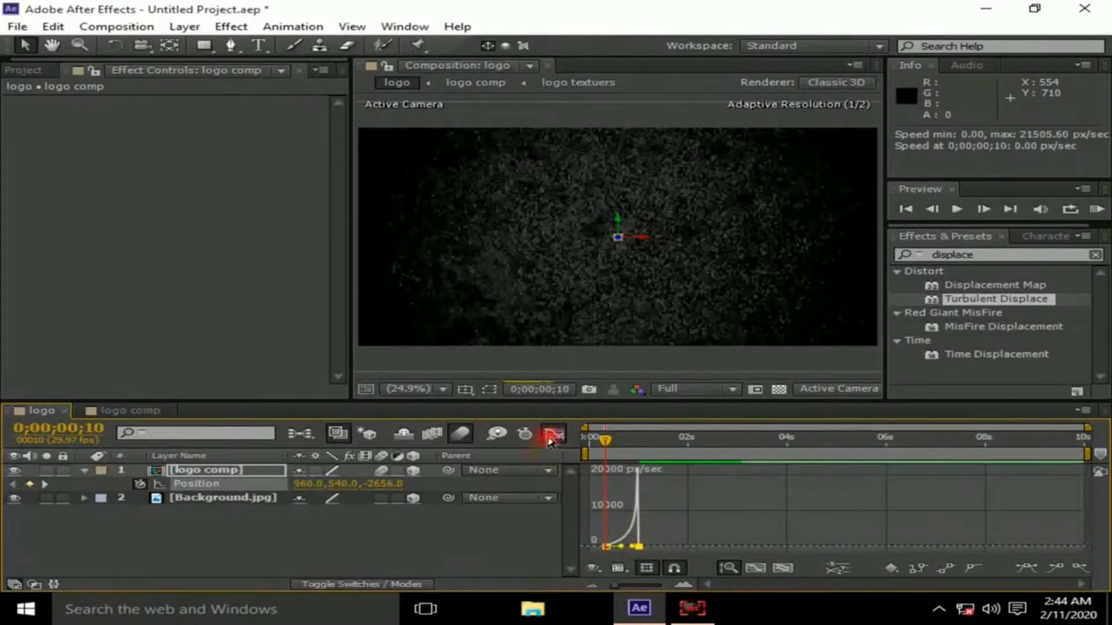
pyautogui.click(553, 435)
pyautogui.click(86, 471)
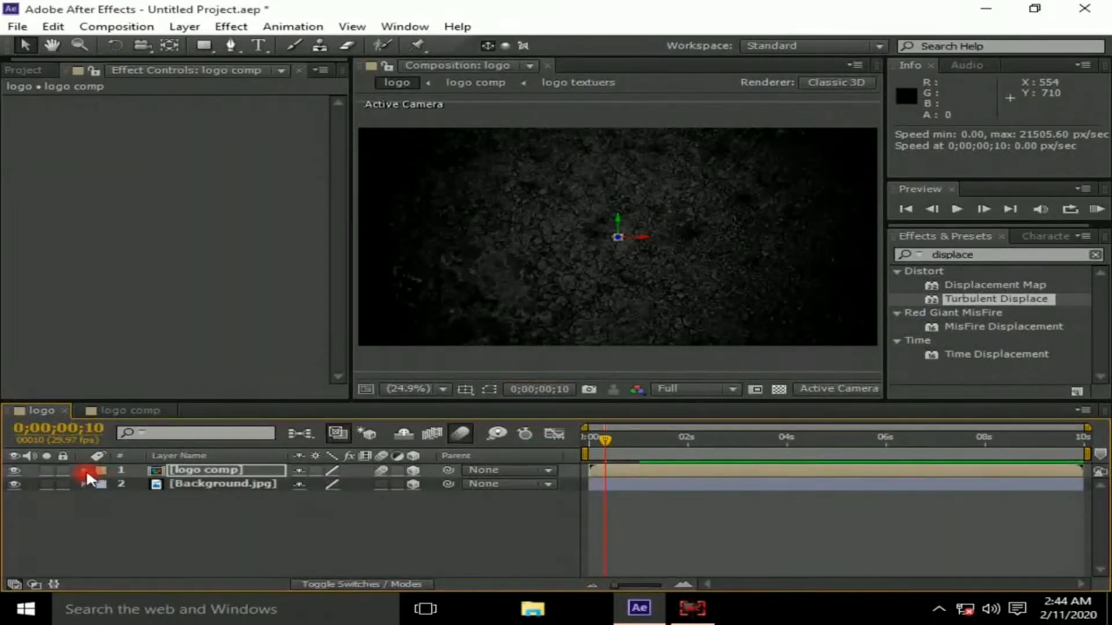
# Duplicate the logo comp layer and rename the lower copy "shadow"
pyautogui.click(218, 470)
pyautogui.click(81, 26)
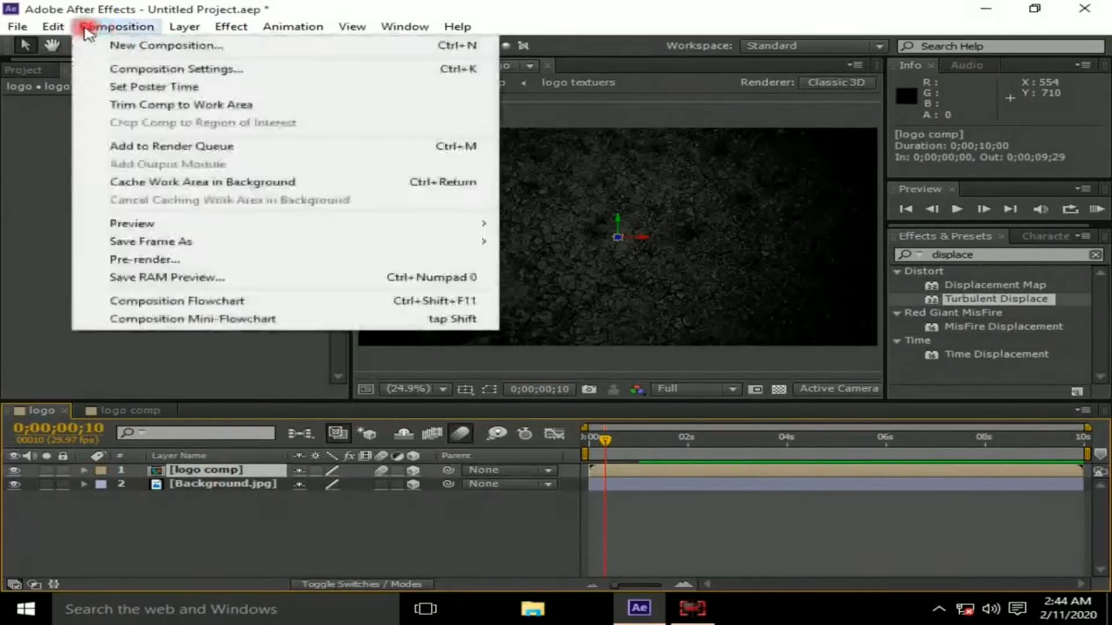
pyautogui.moveTo(53, 27)
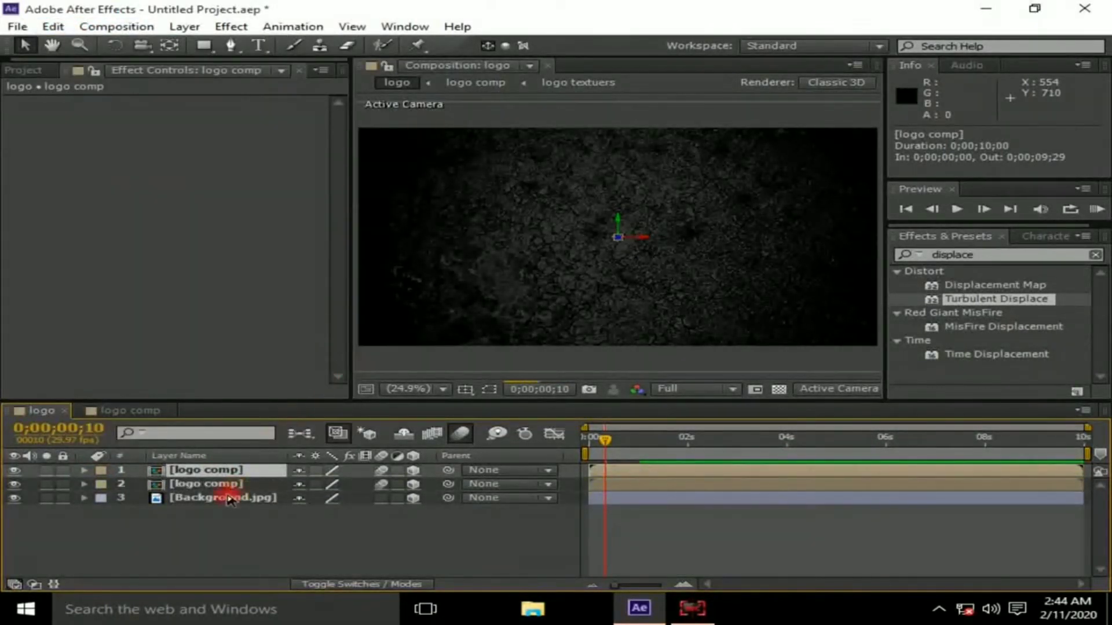
pyautogui.click(214, 485)
pyautogui.press('Return')
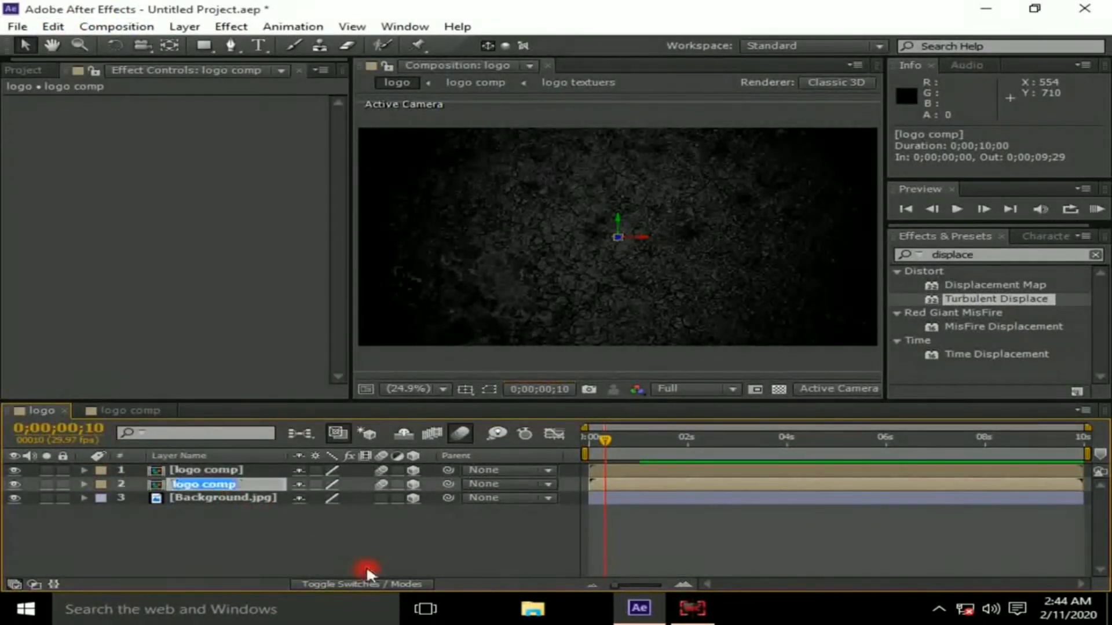
pyautogui.write('shadow')
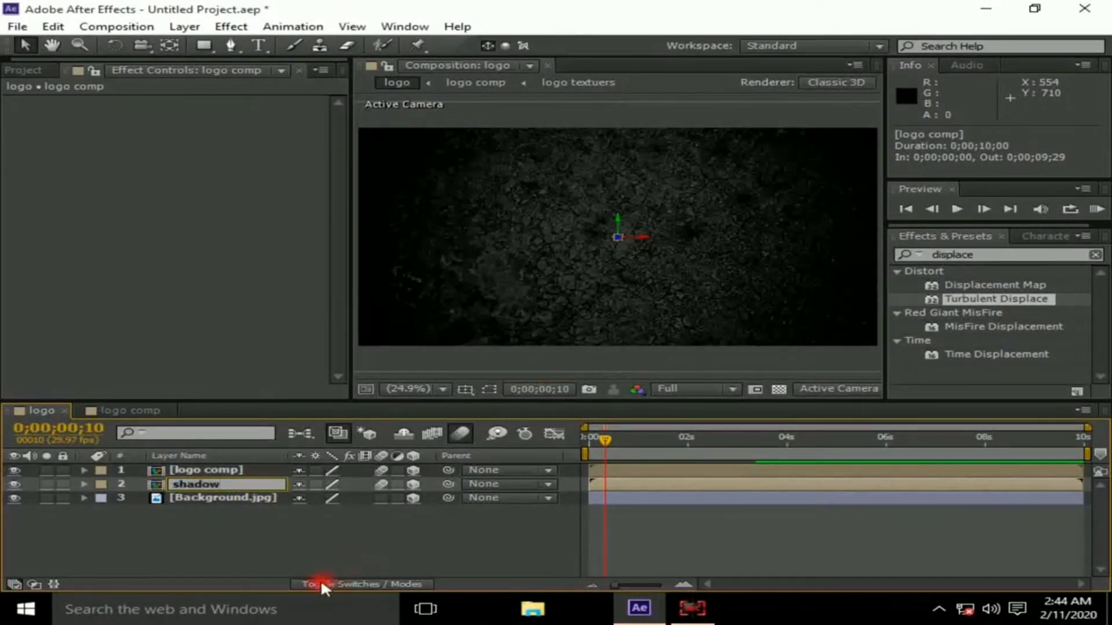
pyautogui.click(234, 535)
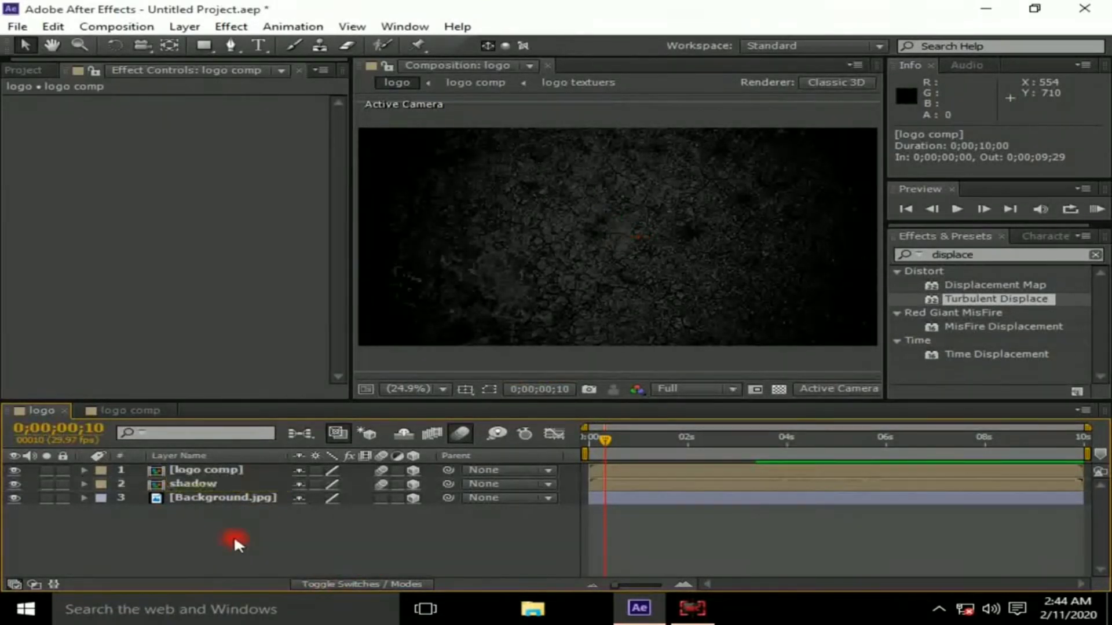
# Find the Fill effect and apply it to the shadow layer
pyautogui.click(184, 480)
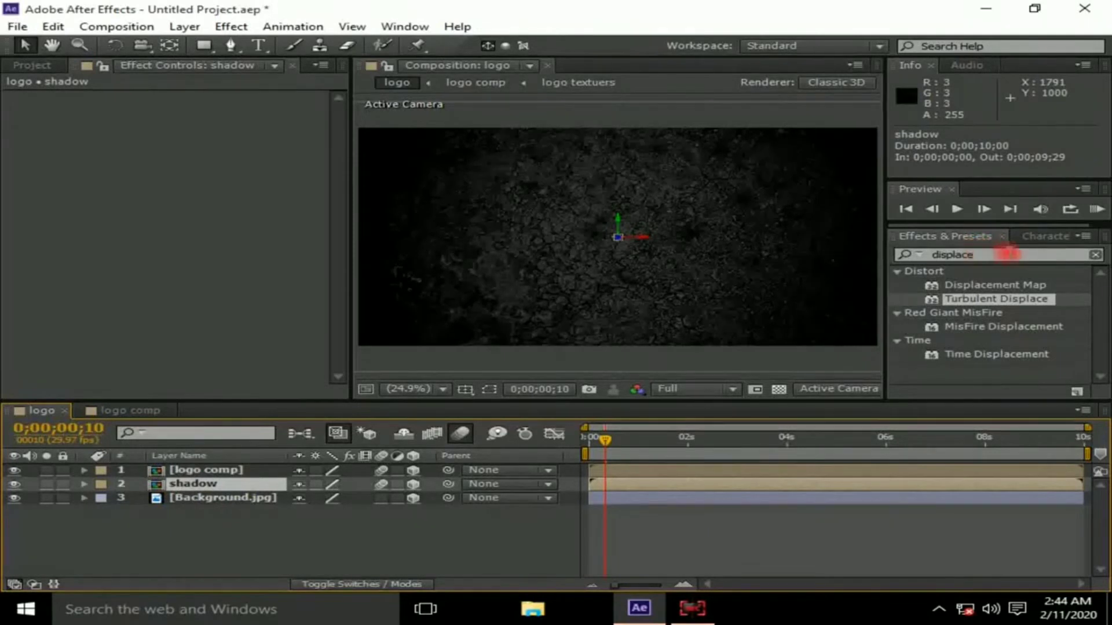
pyautogui.click(1008, 253)
pyautogui.write('f')
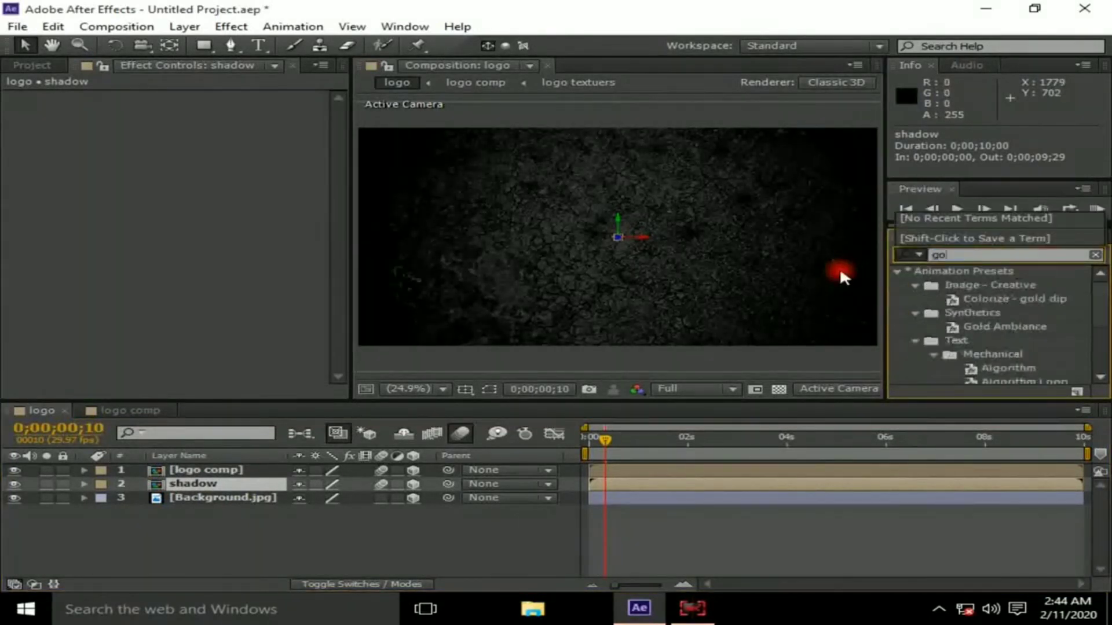
pyautogui.write('io')
pyautogui.press('BackSpace')
pyautogui.press('BackSpace')
pyautogui.press('BackSpace')
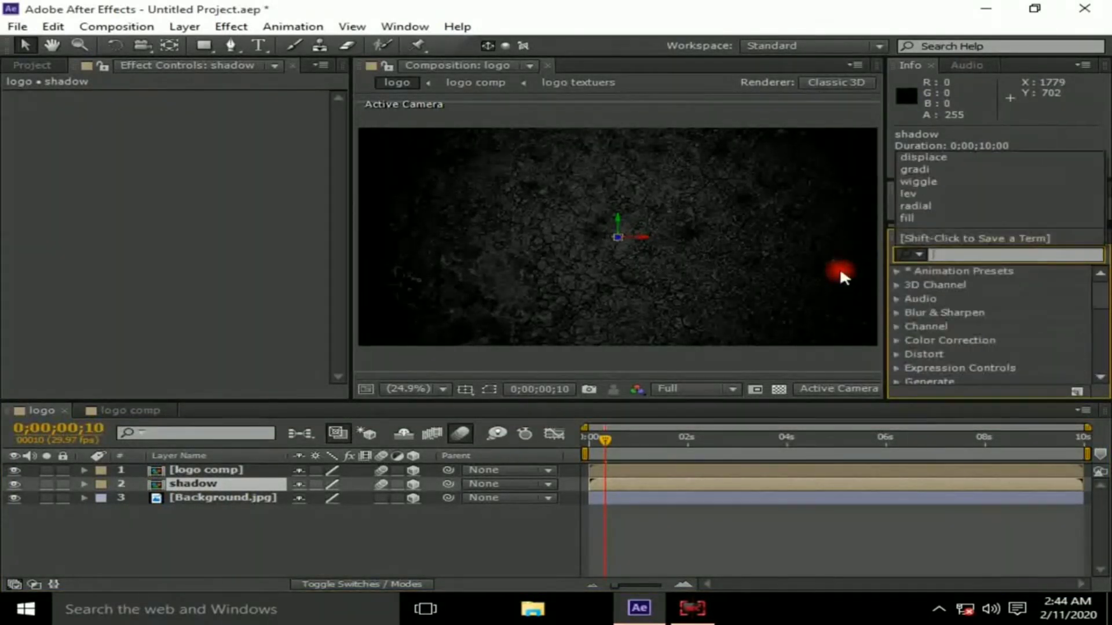
pyautogui.write('fill')
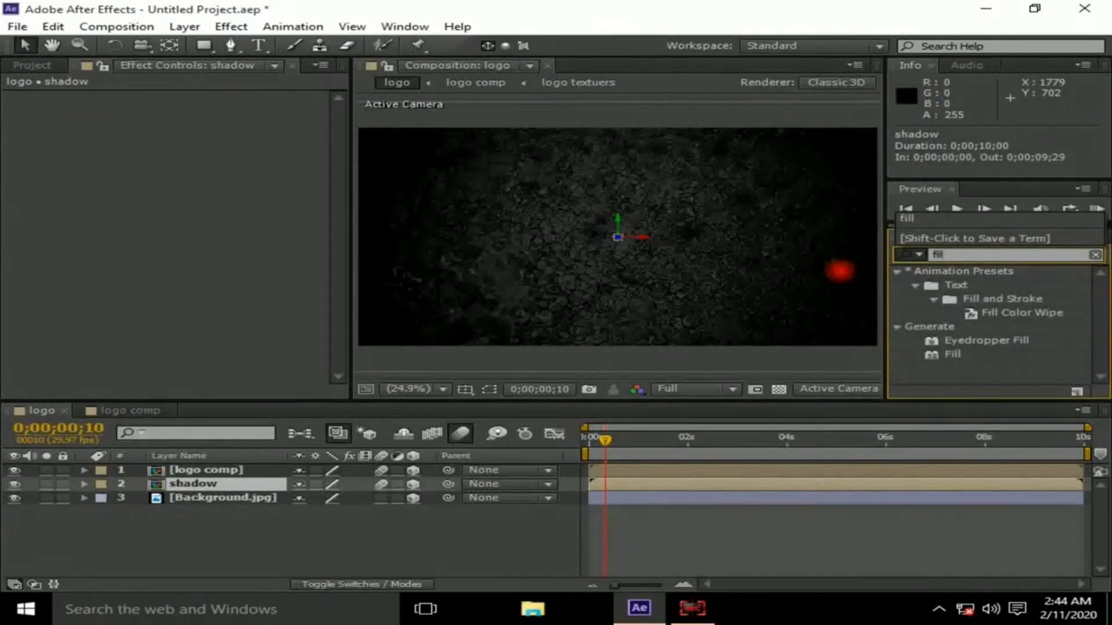
pyautogui.moveTo(951, 355); pyautogui.dragTo(194, 485)
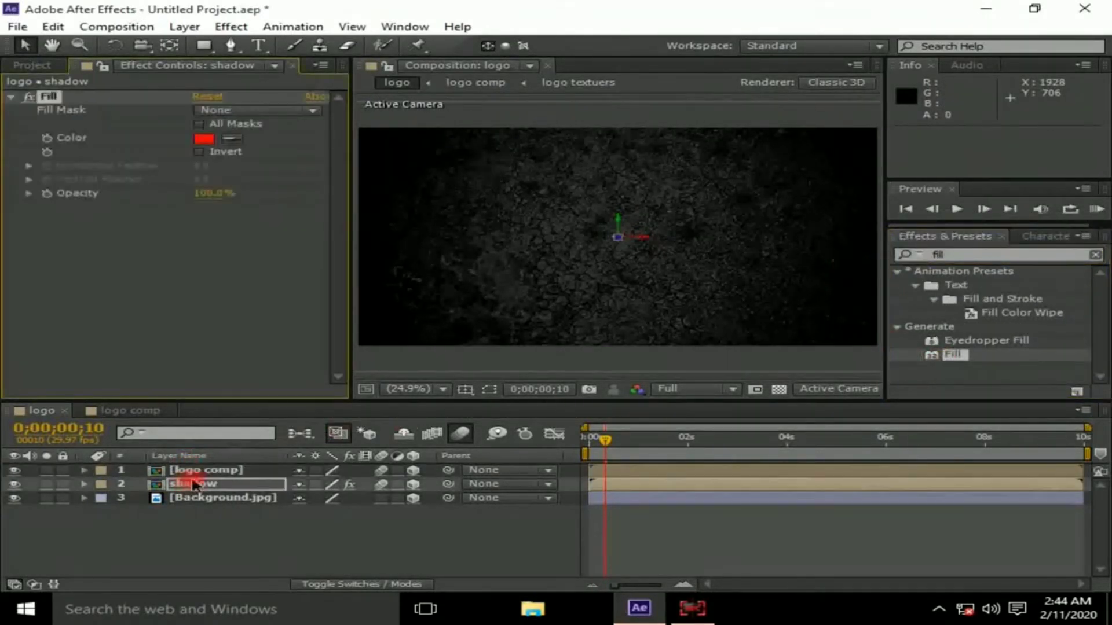
# Find the CC Radial Fast Blur effect and apply it to the shadow layer
pyautogui.click(966, 253)
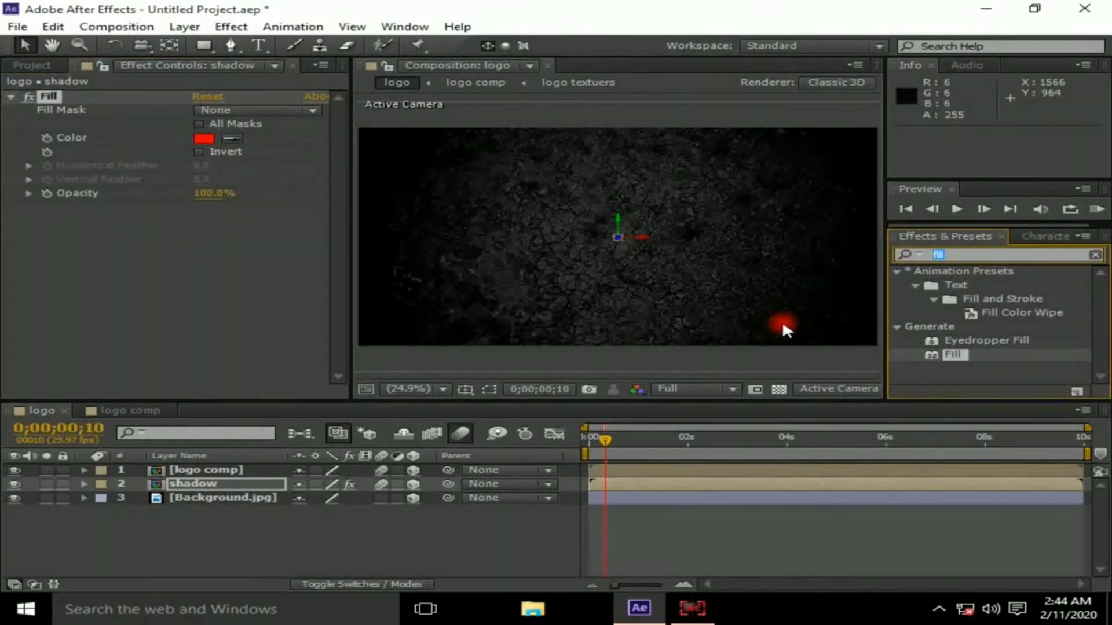
pyautogui.write('radial')
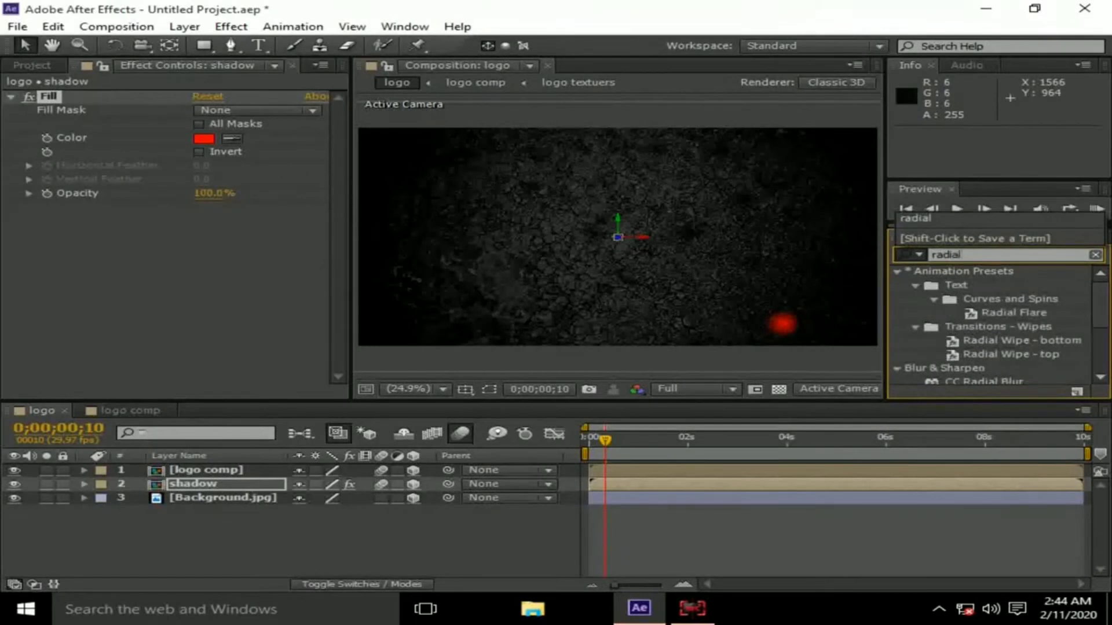
pyautogui.write(' fa')
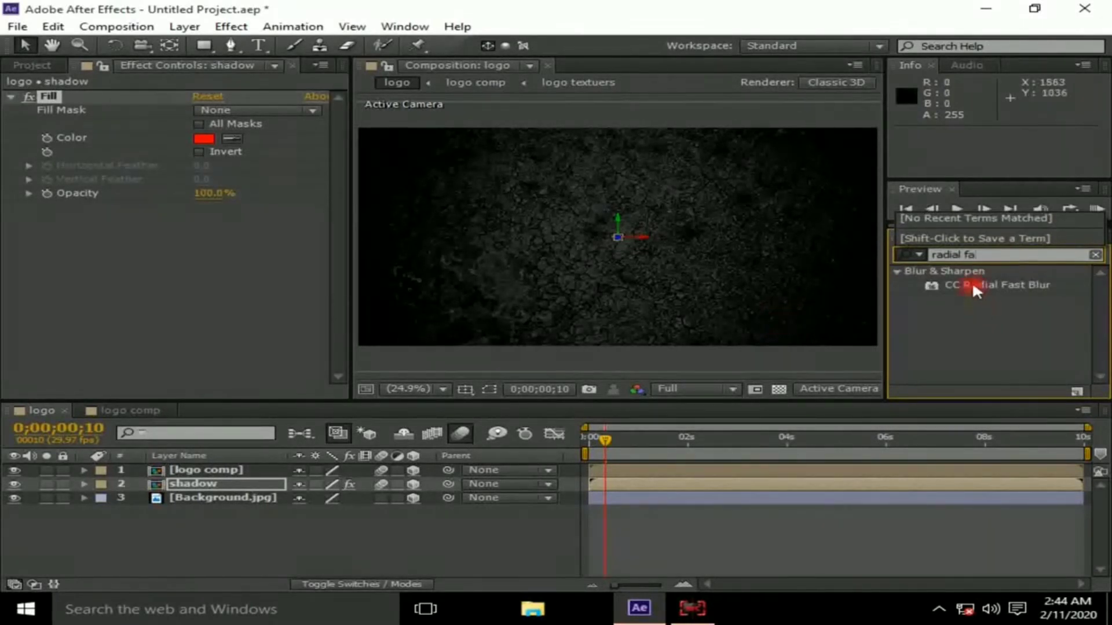
pyautogui.moveTo(972, 284); pyautogui.dragTo(188, 483)
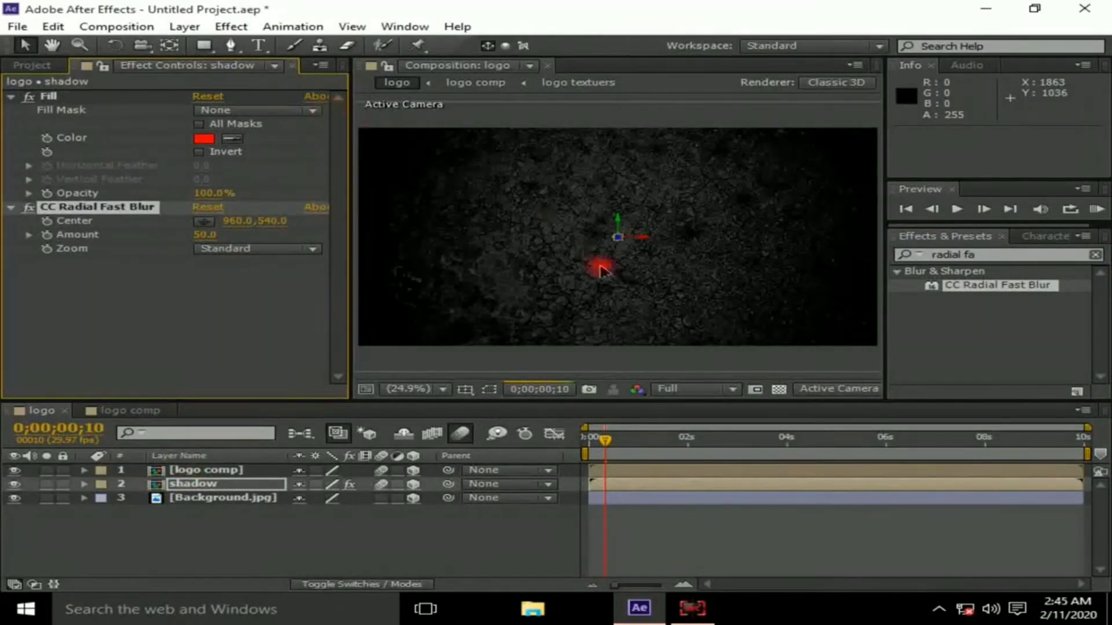
# Go to 0;00;01;14 and set the shadow layer's Fill color to black (000000)
pyautogui.moveTo(604, 438); pyautogui.dragTo(661, 459)
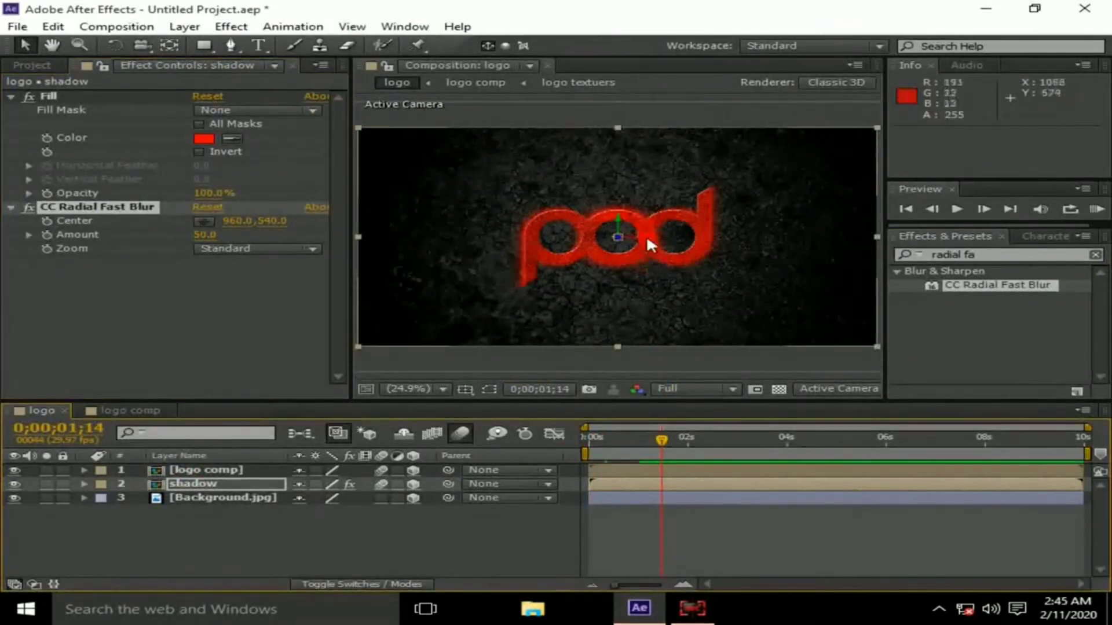
pyautogui.scroll(2, 642, 231)
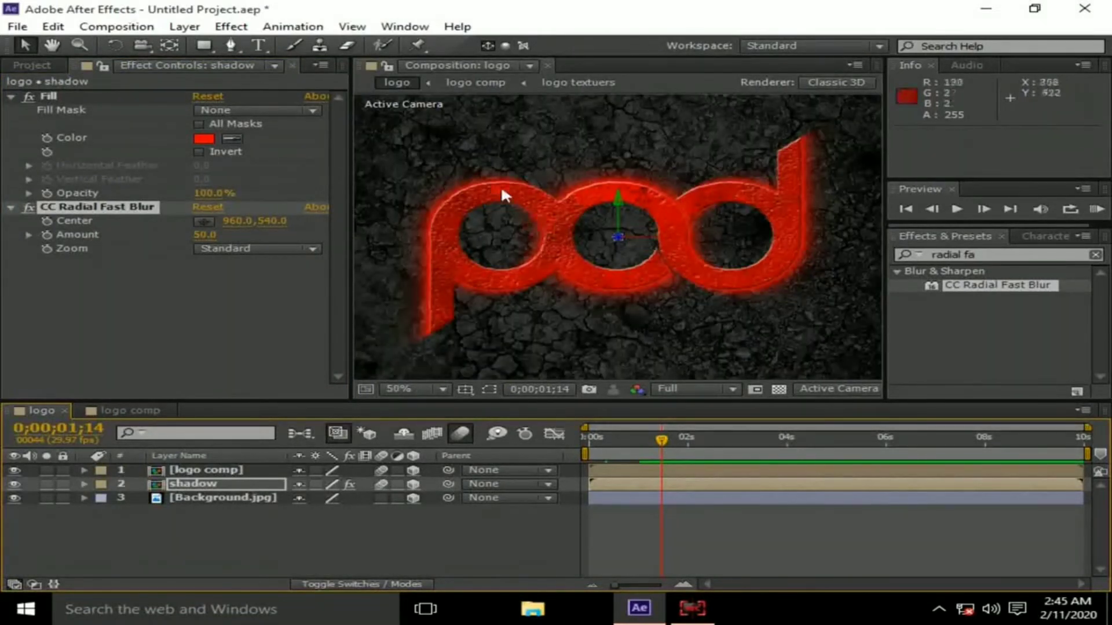
pyautogui.click(204, 139)
pyautogui.moveTo(503, 303); pyautogui.dragTo(403, 450)
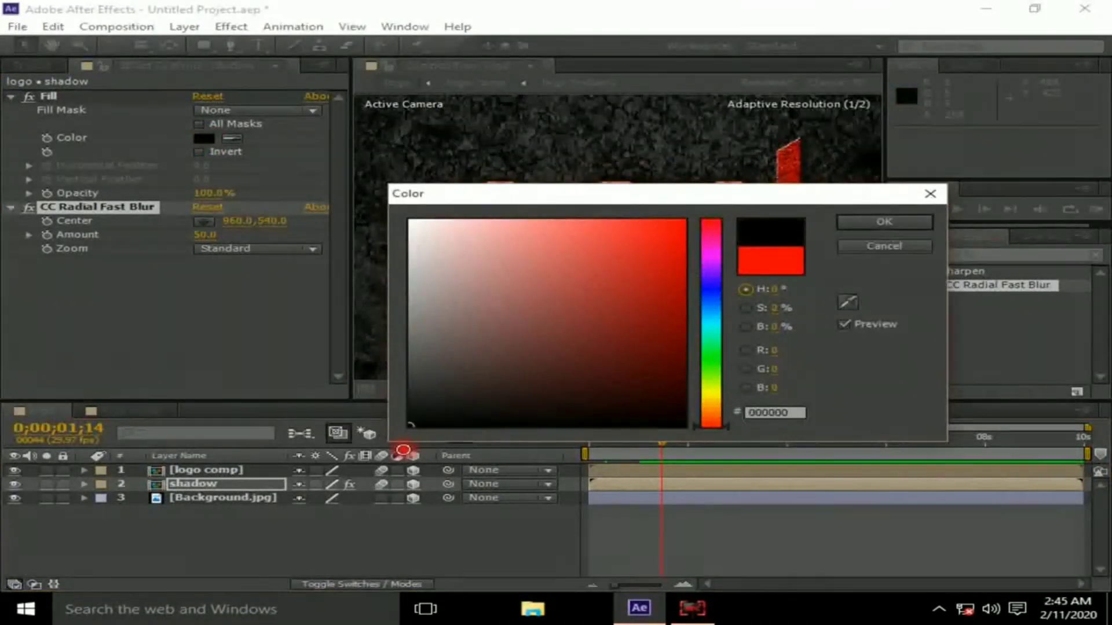
pyautogui.click(874, 222)
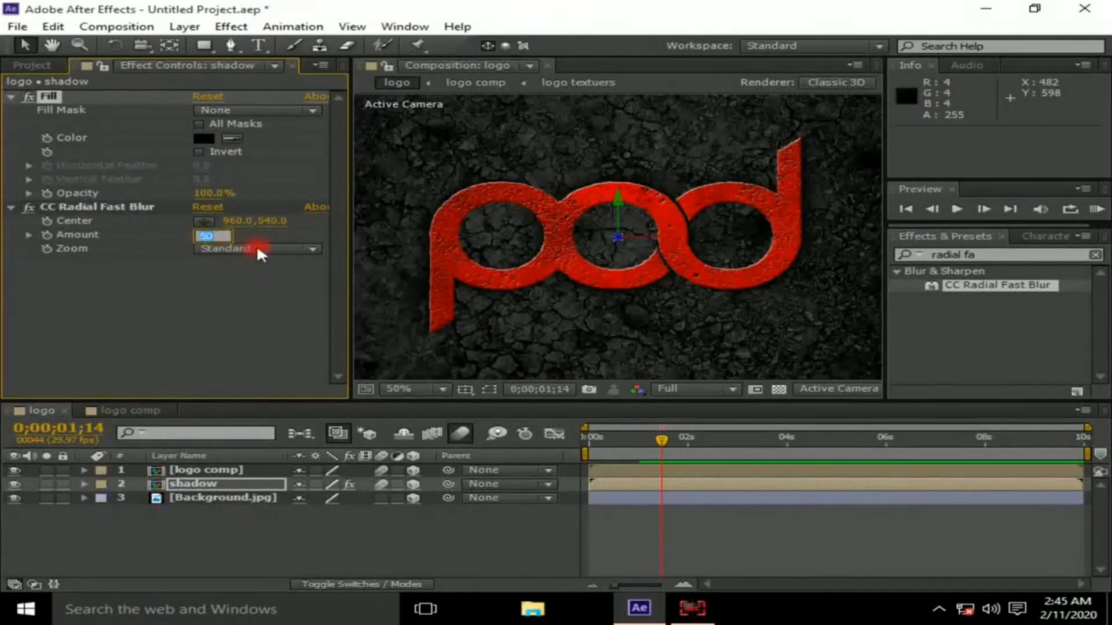
# Set the shadow's CC Radial Fast Blur amount to 70 and move its center above the logo, to about 962, 268
pyautogui.write('70')
pyautogui.press('Return')
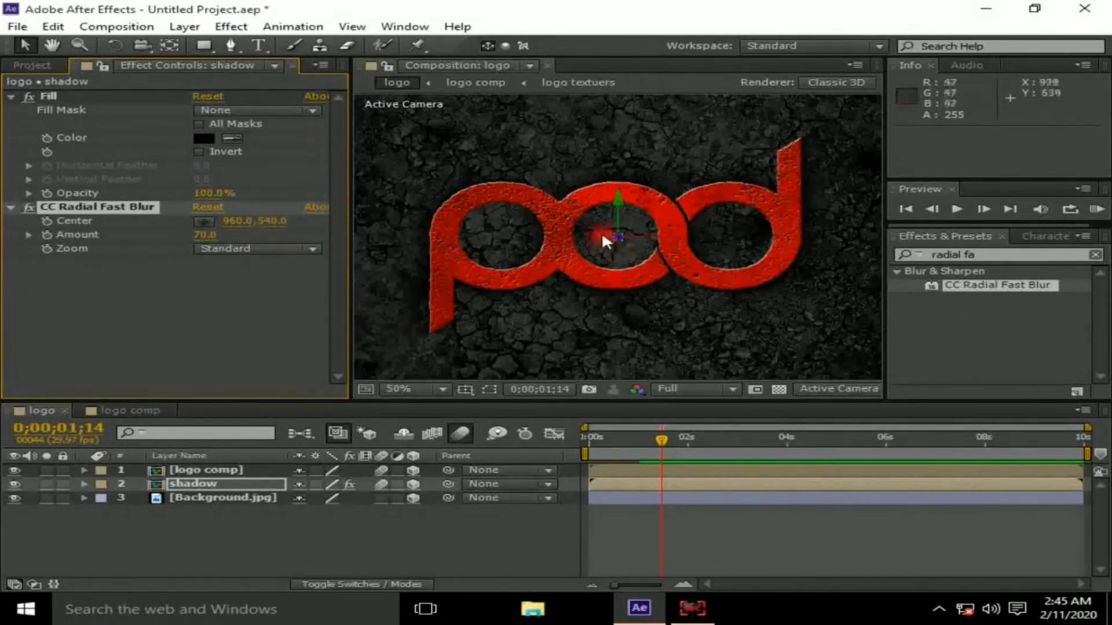
pyautogui.moveTo(616, 237); pyautogui.dragTo(614, 126)
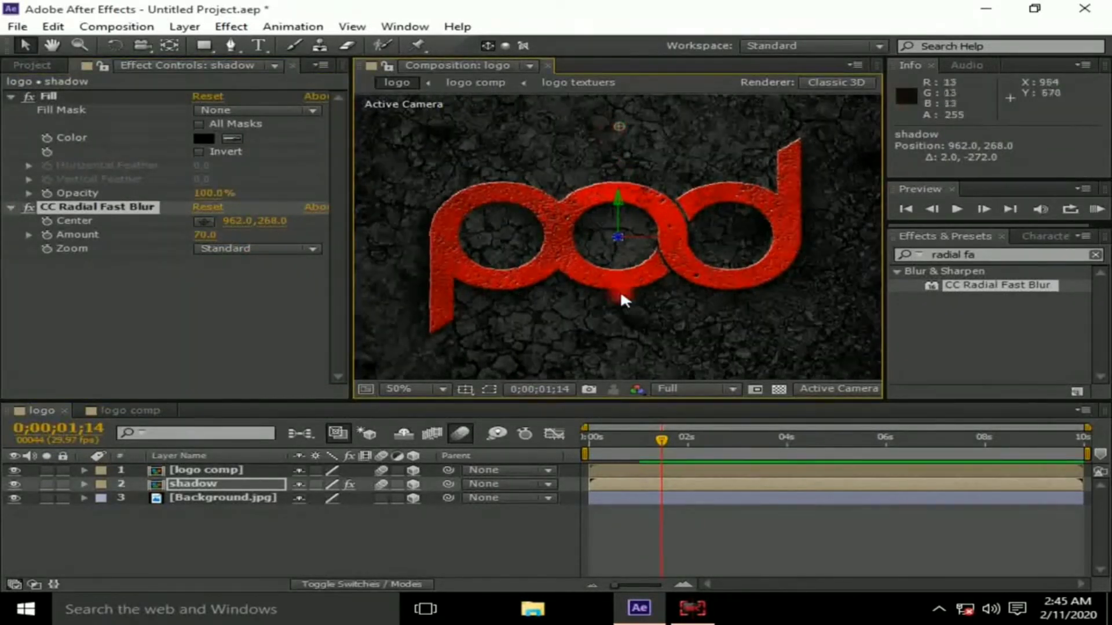
pyautogui.click(93, 565)
# Add Smoke_Explosion.mp4 to the logo composition between the shadow and background layers
pyautogui.click(35, 65)
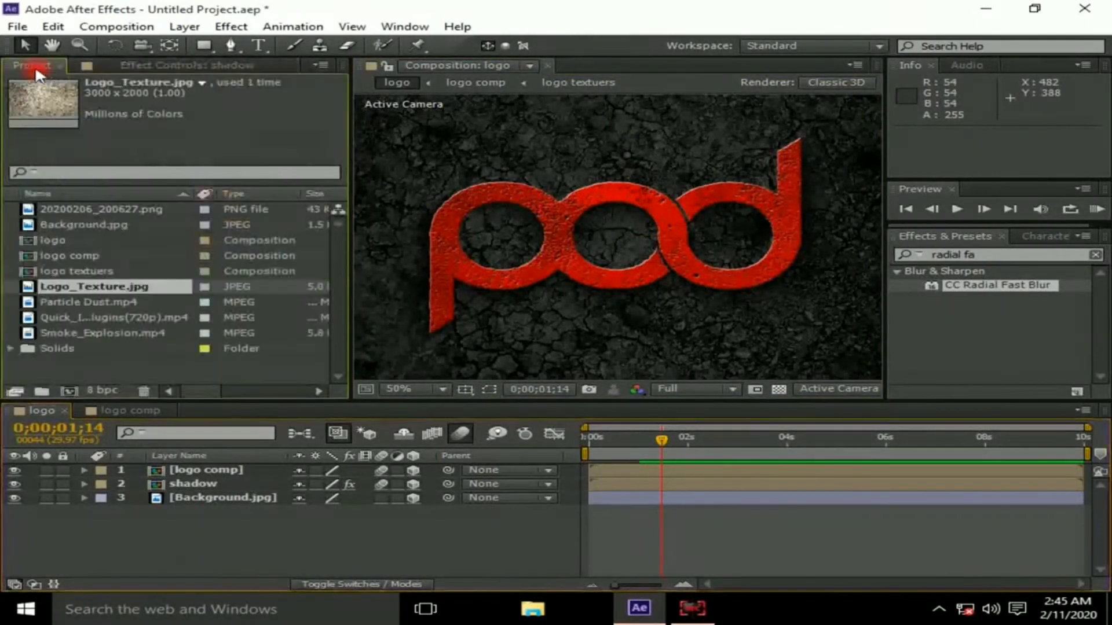
pyautogui.click(65, 332)
pyautogui.moveTo(113, 412); pyautogui.dragTo(147, 489)
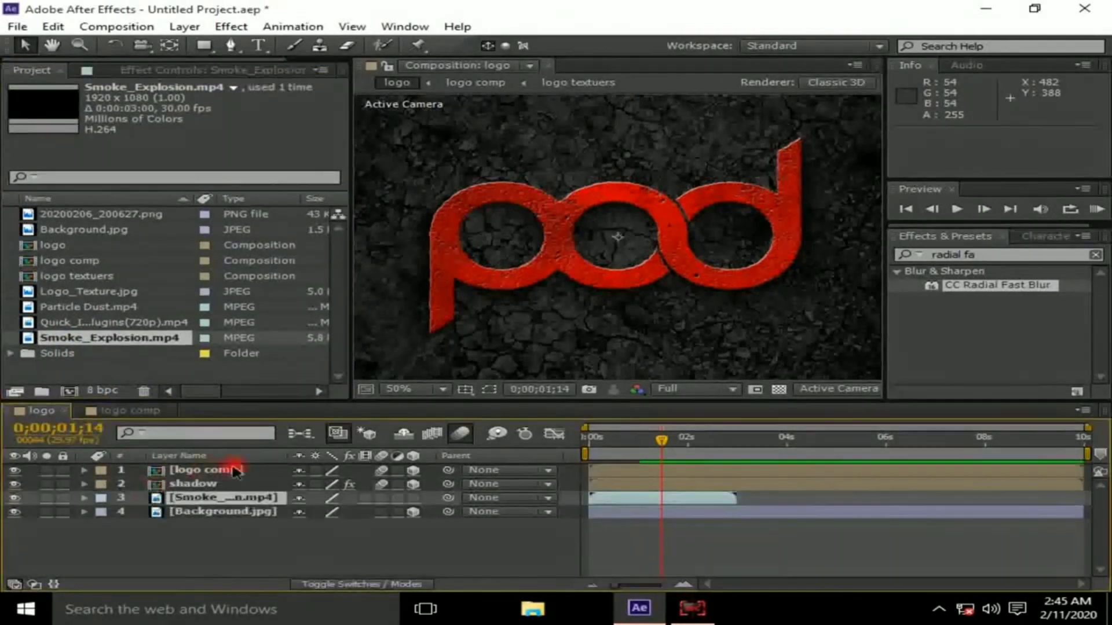
# Go to 0;00;00;18 where the smoke fills the frame and lower the preview resolution to Third
pyautogui.click(659, 439)
pyautogui.moveTo(646, 438); pyautogui.dragTo(618, 445)
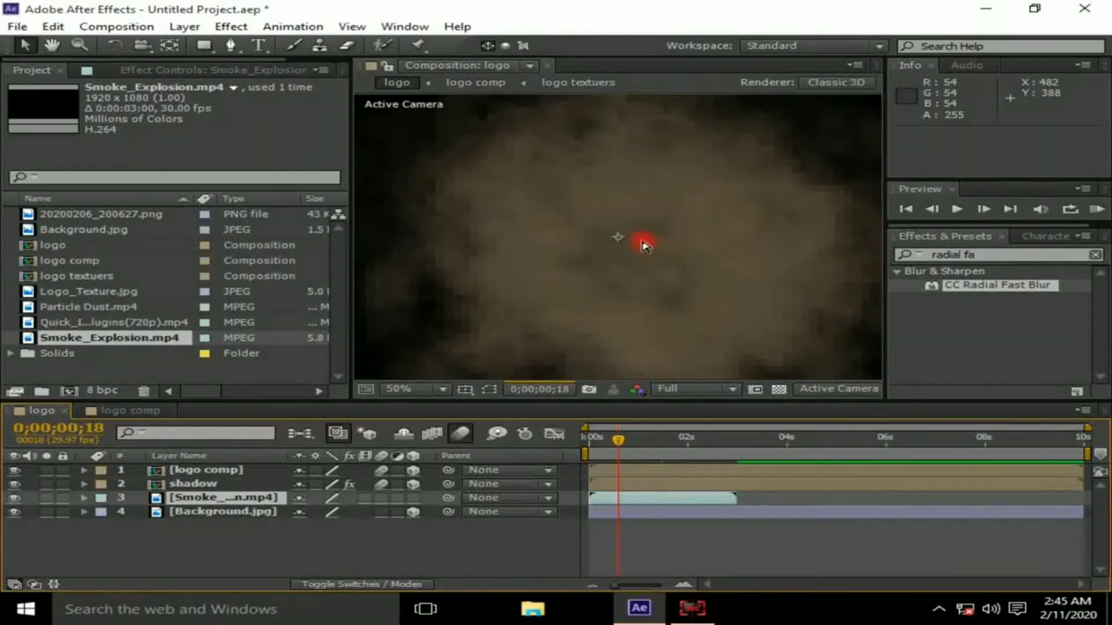
pyautogui.scroll(-1, 643, 243)
pyautogui.click(686, 389)
pyautogui.click(701, 466)
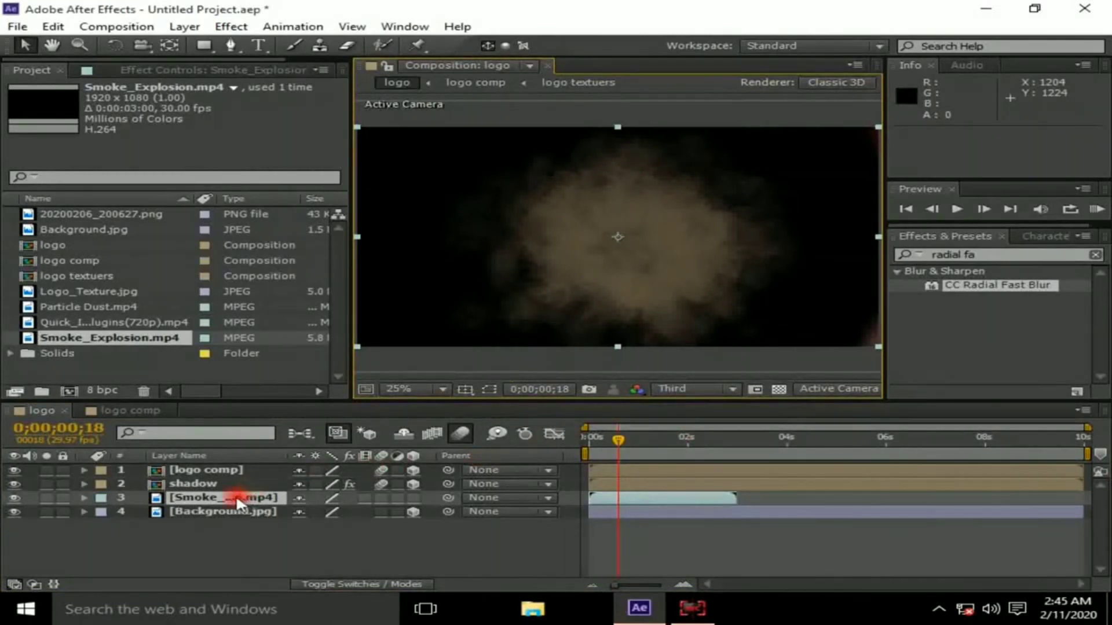
# Set the smoke layer's blending mode to Lighten and make it a 3D layer
pyautogui.click(253, 494)
pyautogui.click(349, 579)
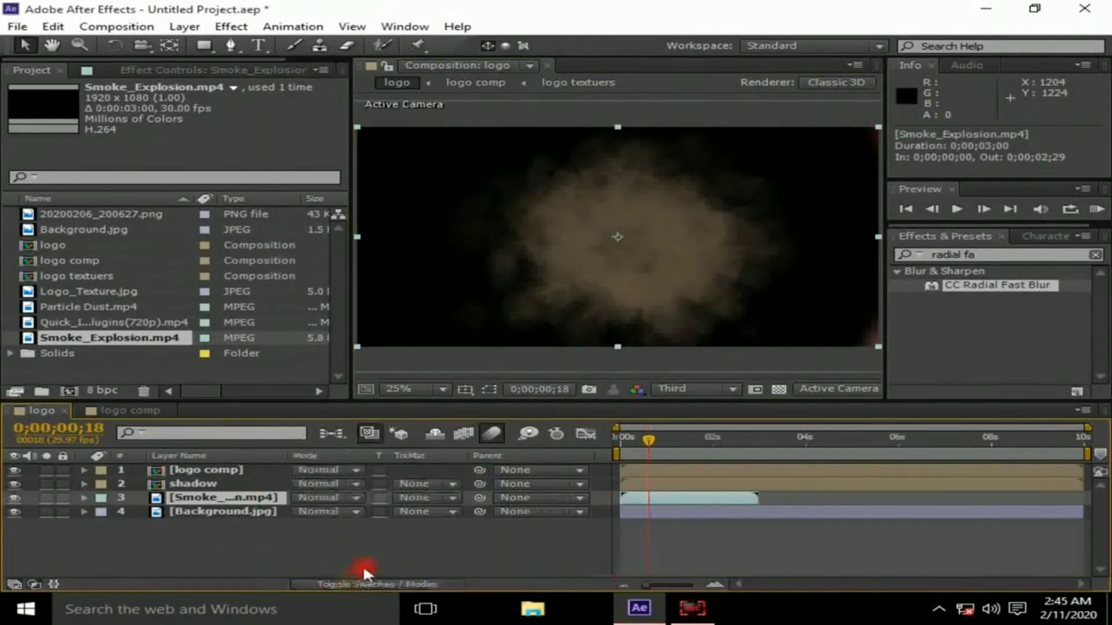
pyautogui.click(311, 498)
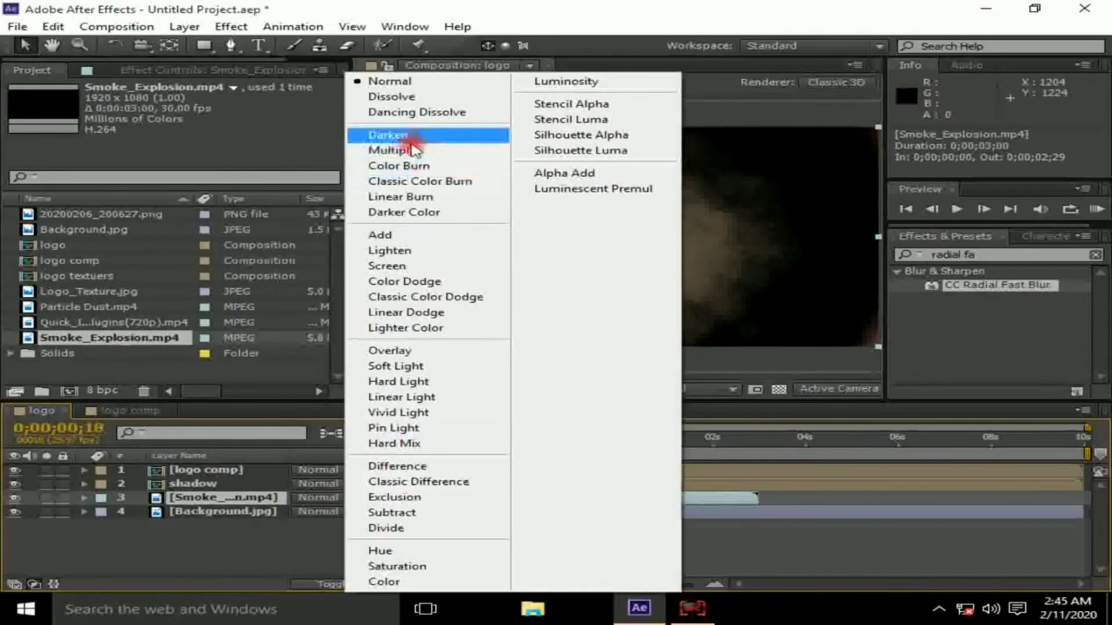
pyautogui.click(415, 250)
pyautogui.click(414, 584)
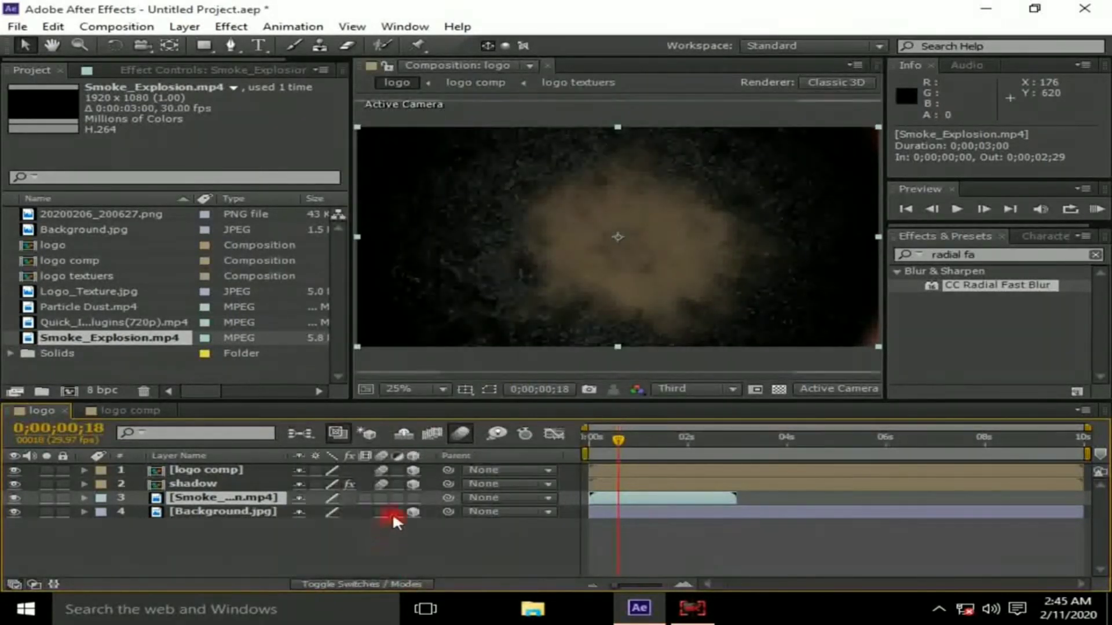
pyautogui.click(412, 497)
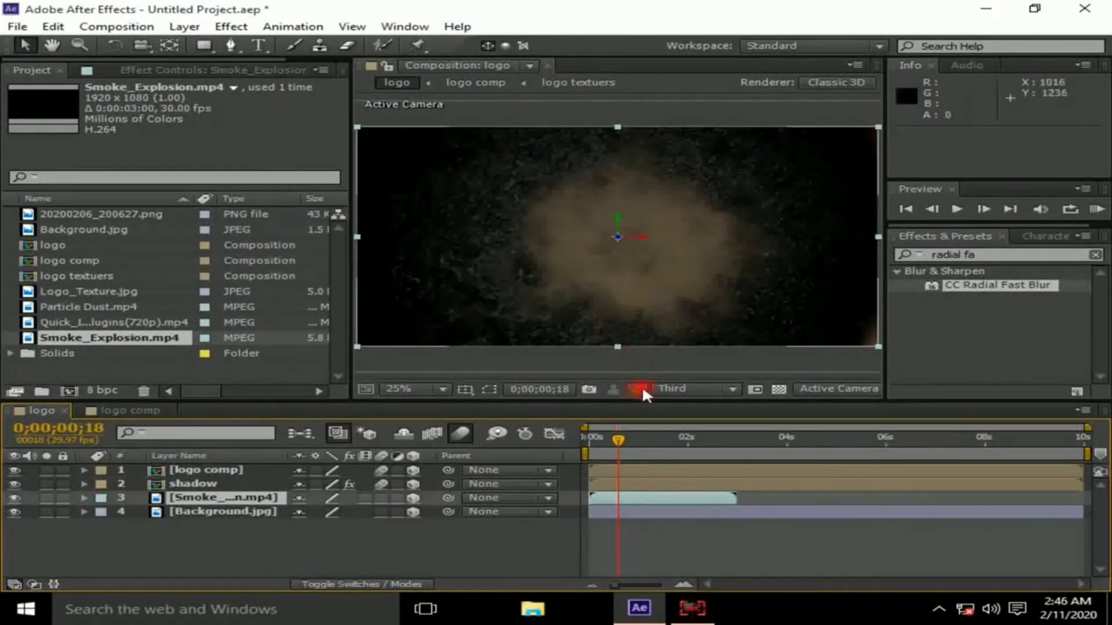
# Shift the smoke layer to start at 0;00;00;24, around the logo's impact, and check the result at 0;00;01;23
pyautogui.moveTo(615, 439)
pyautogui.mouseDown()
pyautogui.moveTo(597, 447)
pyautogui.moveTo(637, 439)
pyautogui.mouseUp()
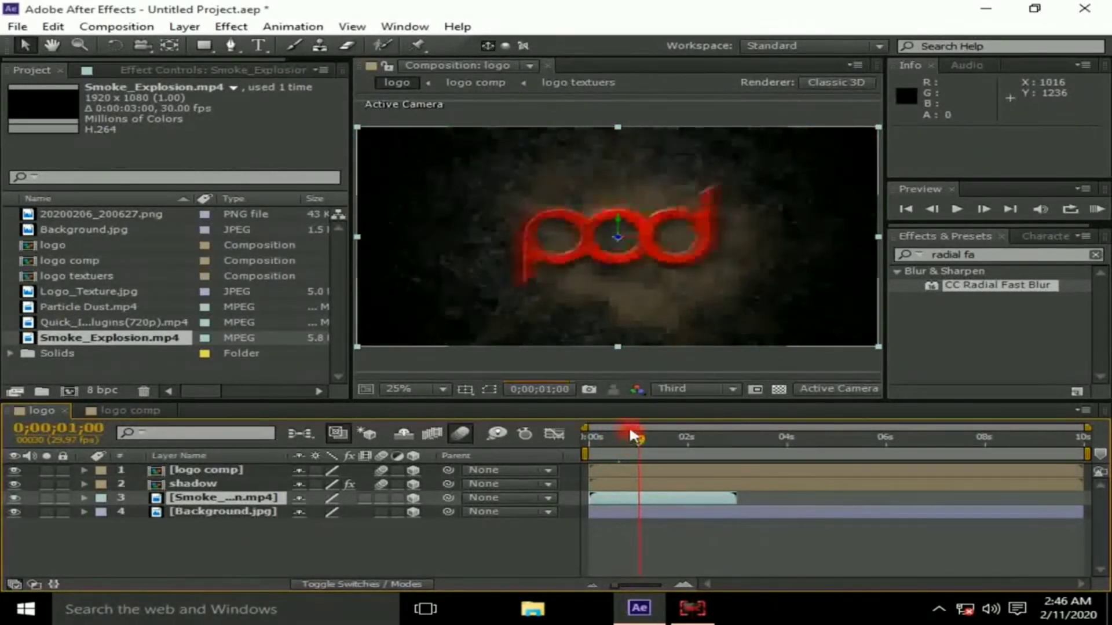
pyautogui.moveTo(612, 498); pyautogui.dragTo(651, 497)
pyautogui.moveTo(638, 442); pyautogui.dragTo(670, 438)
# Add Particle Dust.mp4 as the topmost layer of the logo composition and set its blending mode to Screen
pyautogui.click(113, 365)
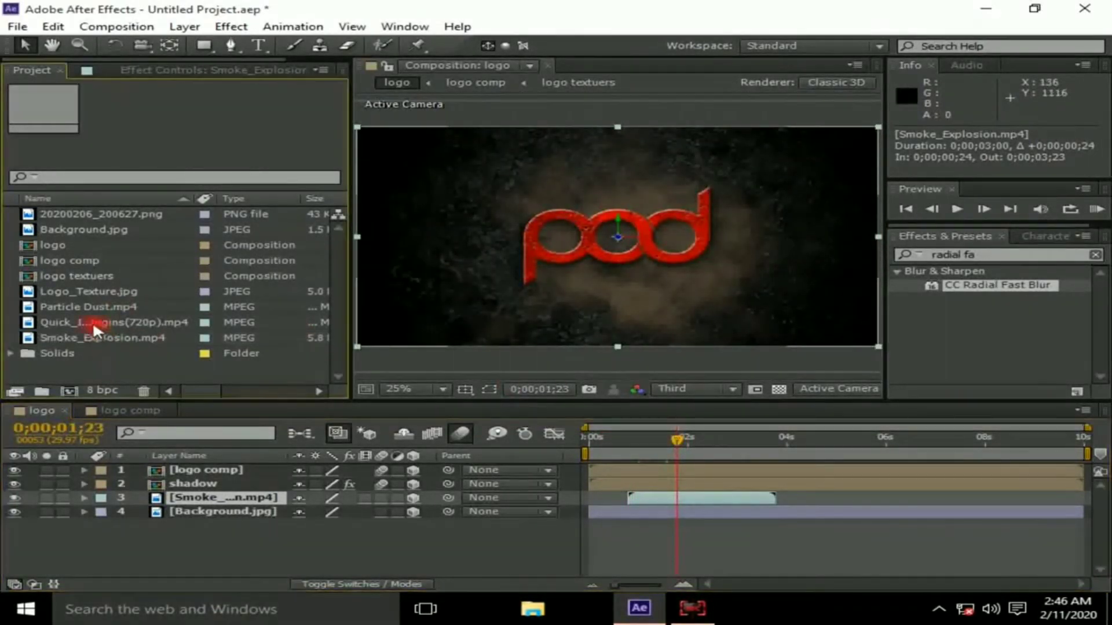
pyautogui.moveTo(83, 313); pyautogui.dragTo(184, 468)
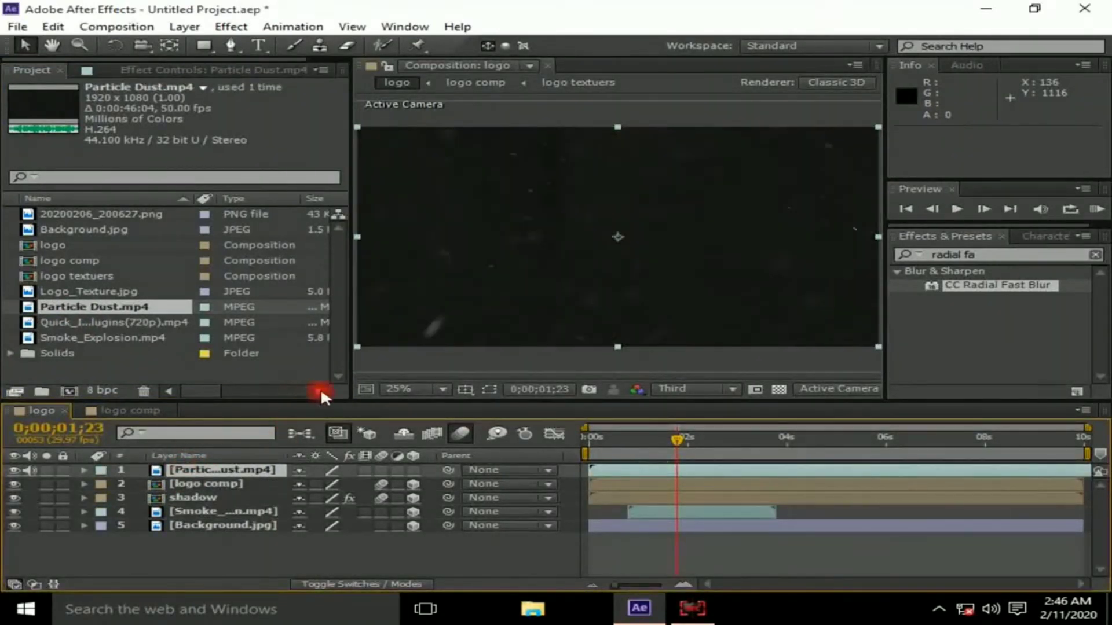
pyautogui.click(318, 583)
pyautogui.click(320, 469)
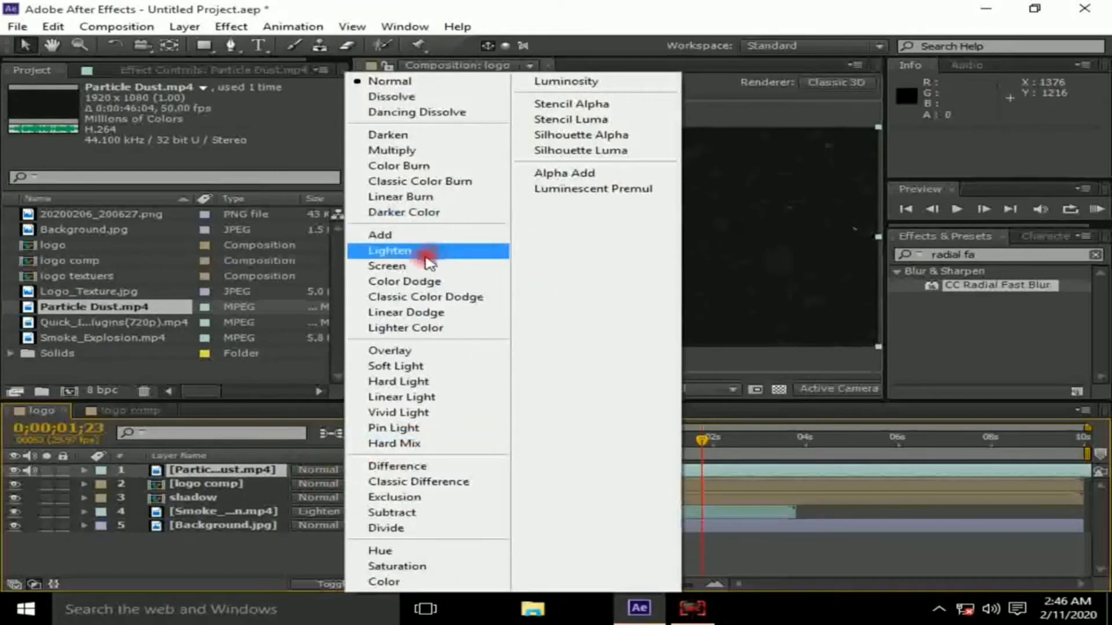
pyautogui.click(492, 267)
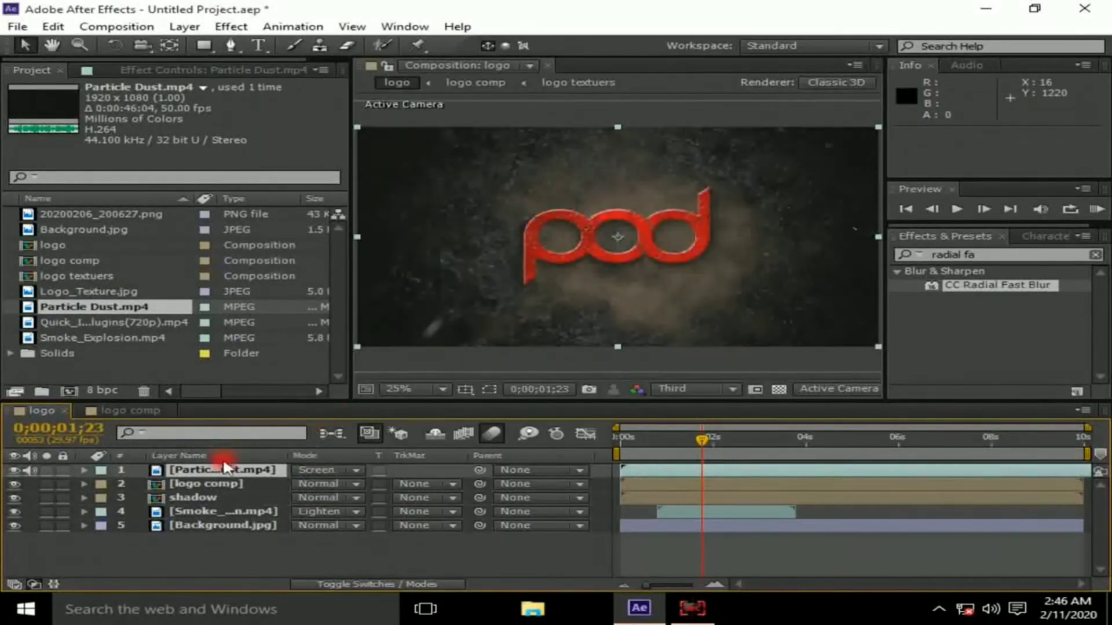
# Apply the Levels effect to the Particle Dust layer and raise its Input Black to 7
pyautogui.click(955, 255)
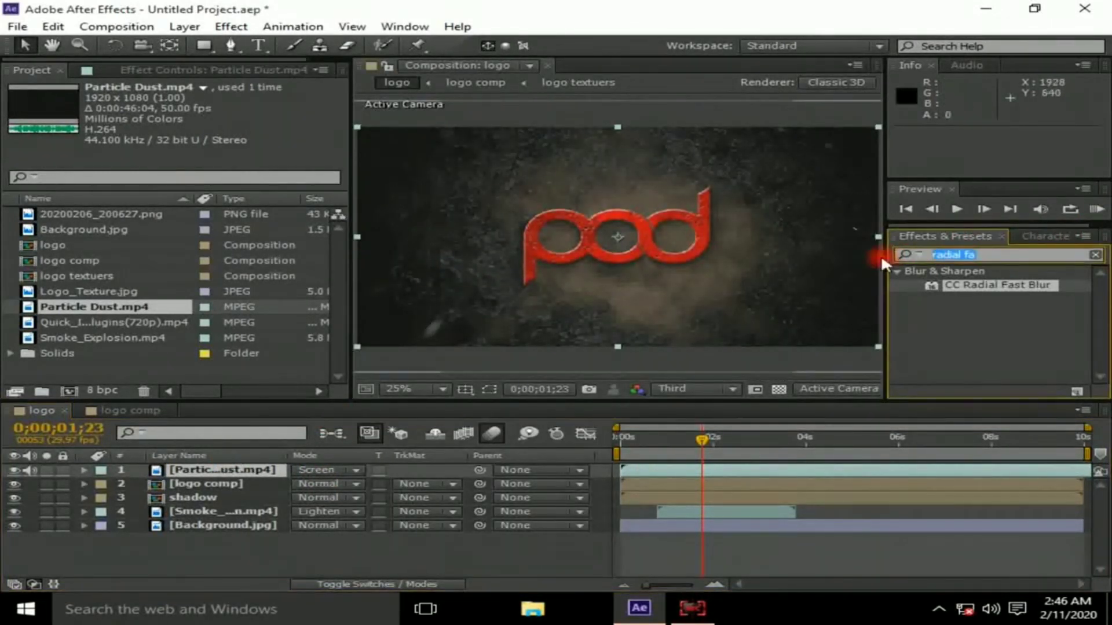
pyautogui.write('level')
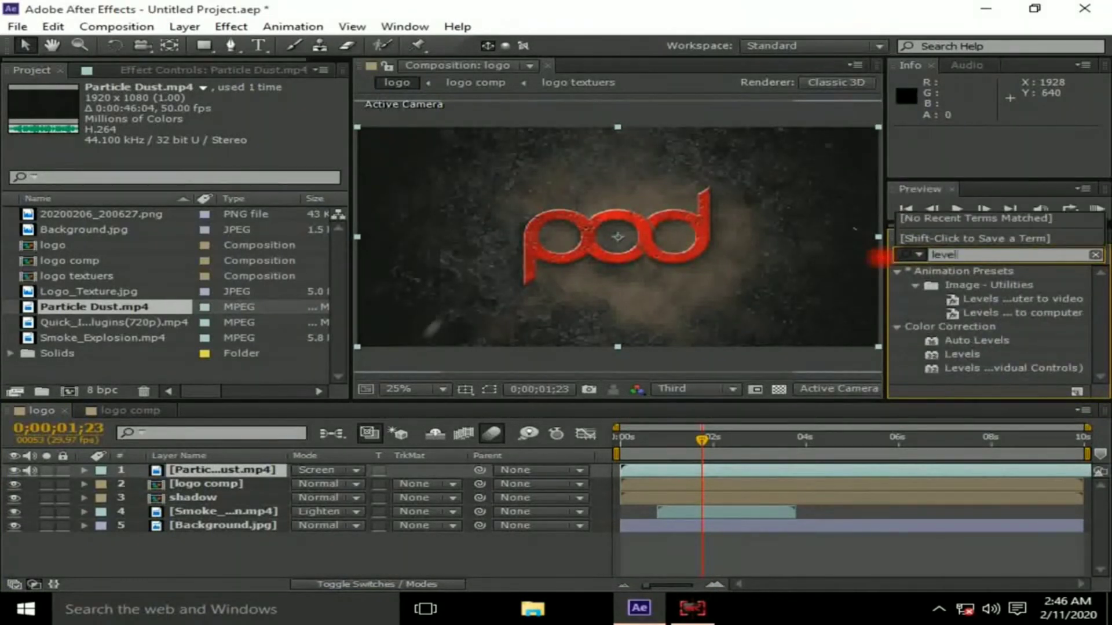
pyautogui.doubleClick(963, 354)
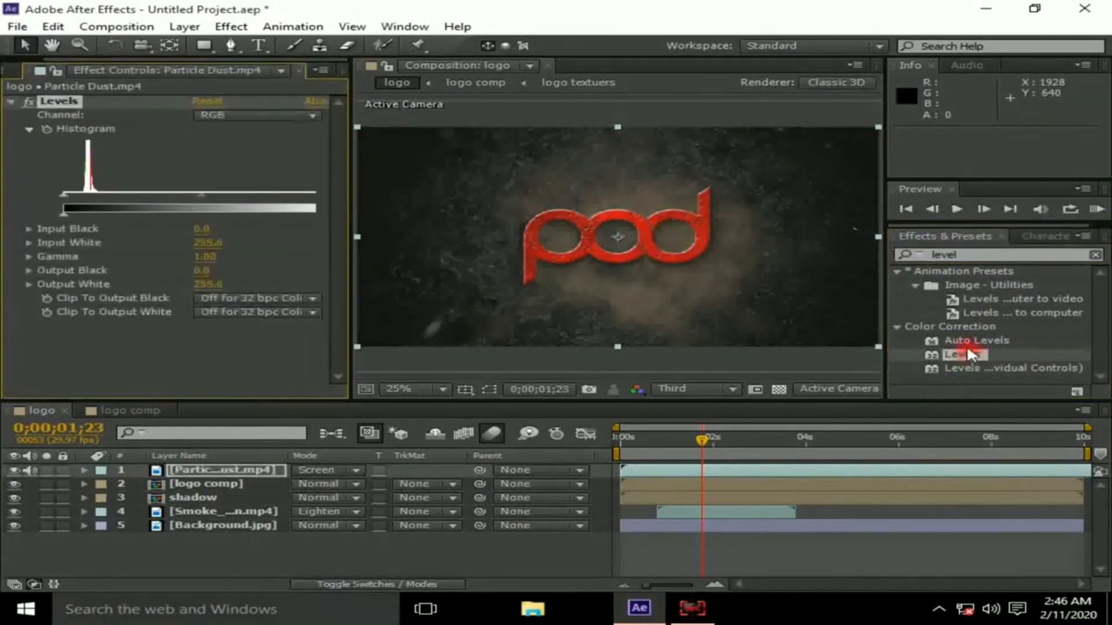
pyautogui.moveTo(63, 201); pyautogui.dragTo(78, 198)
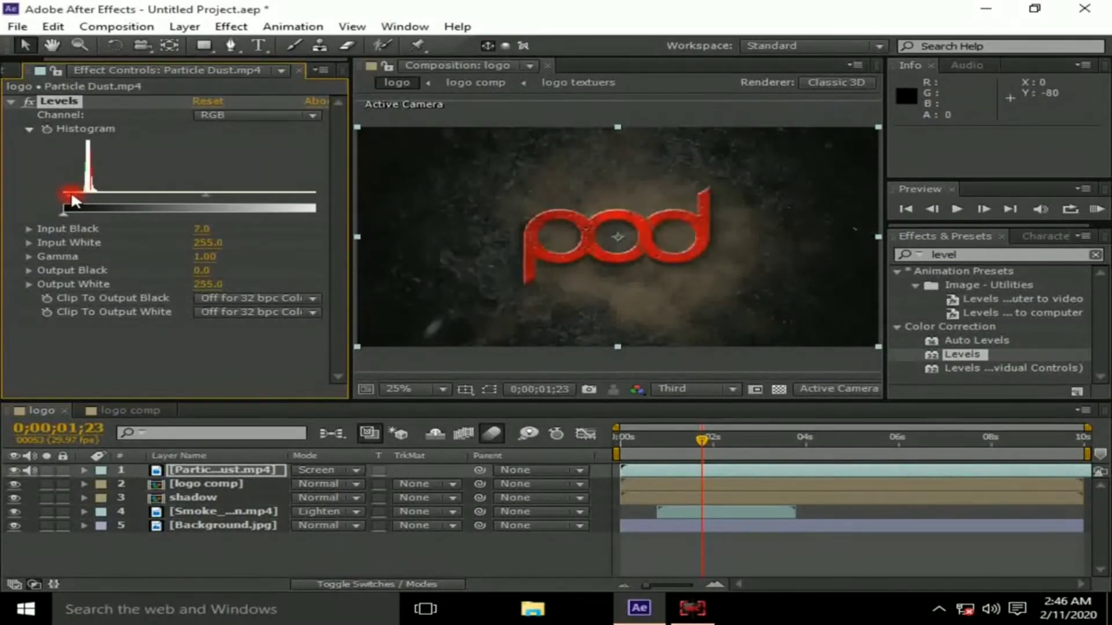
# Make the Particle Dust layer a 3D layer
pyautogui.click(161, 553)
pyautogui.press('F4')
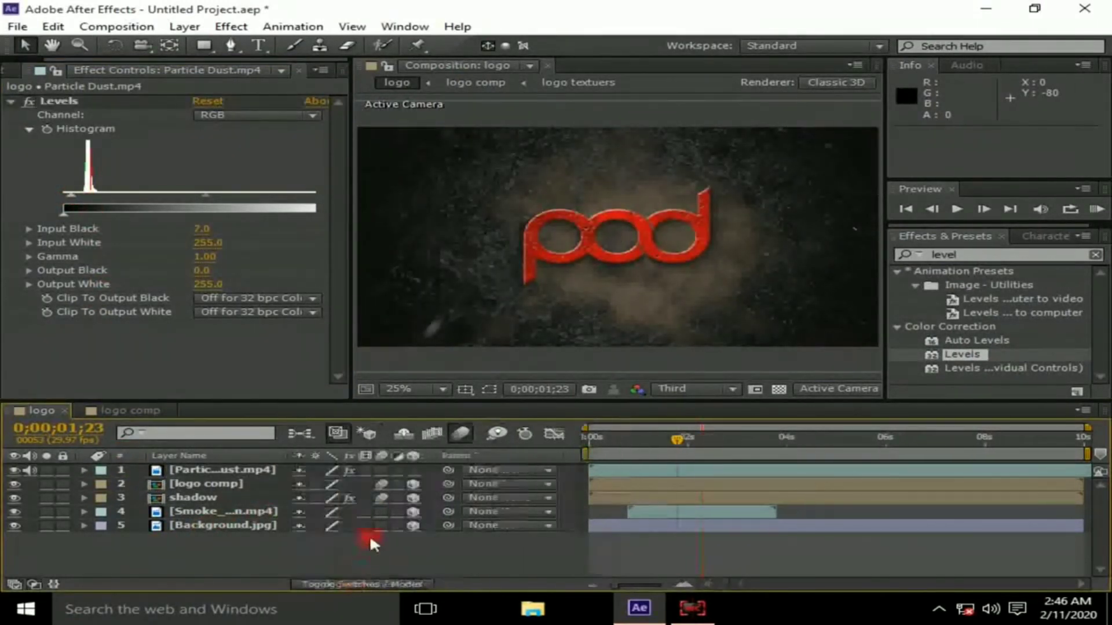
pyautogui.click(412, 470)
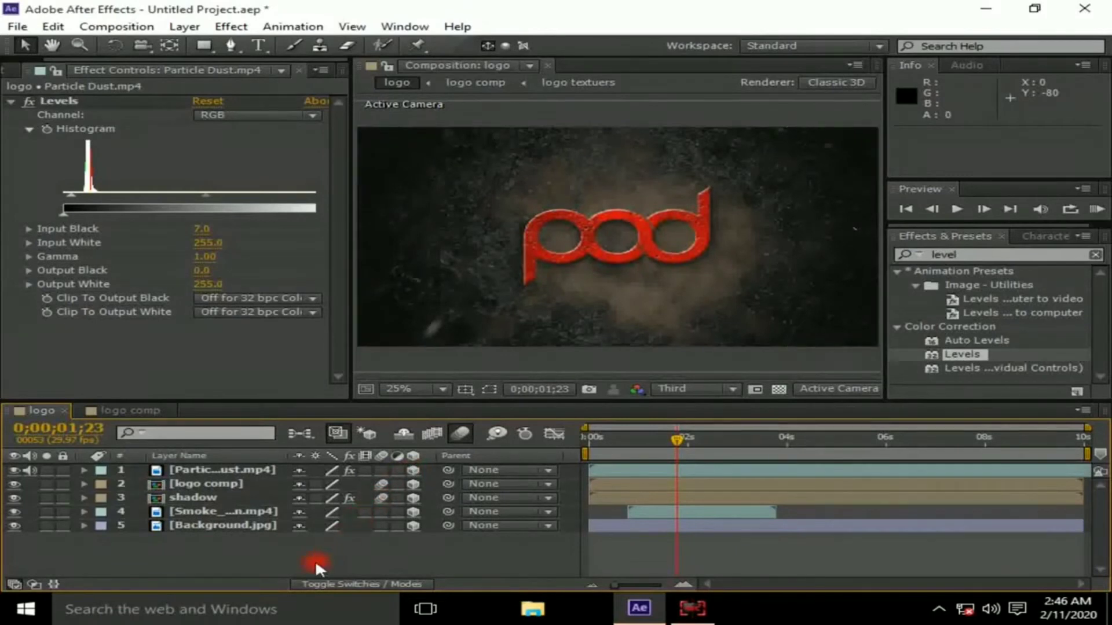
# Add a two-node camera layer with the 35mm preset to the logo composition
pyautogui.moveTo(315, 560); pyautogui.dragTo(236, 534)
pyautogui.click(230, 27)
pyautogui.moveTo(191, 27)
pyautogui.moveTo(532, 43)
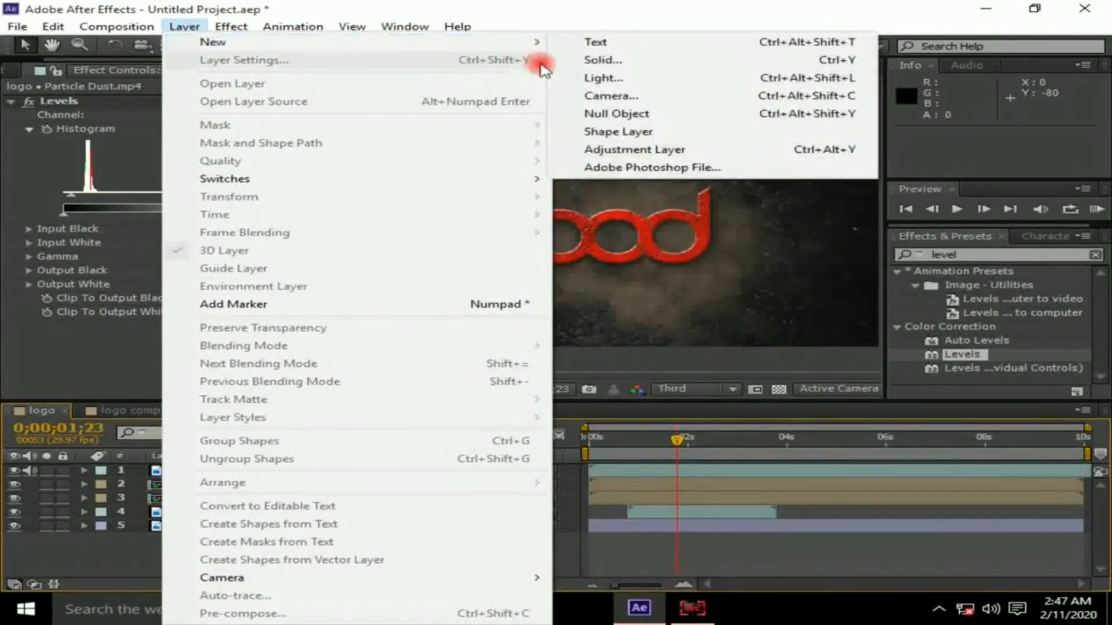
pyautogui.click(612, 98)
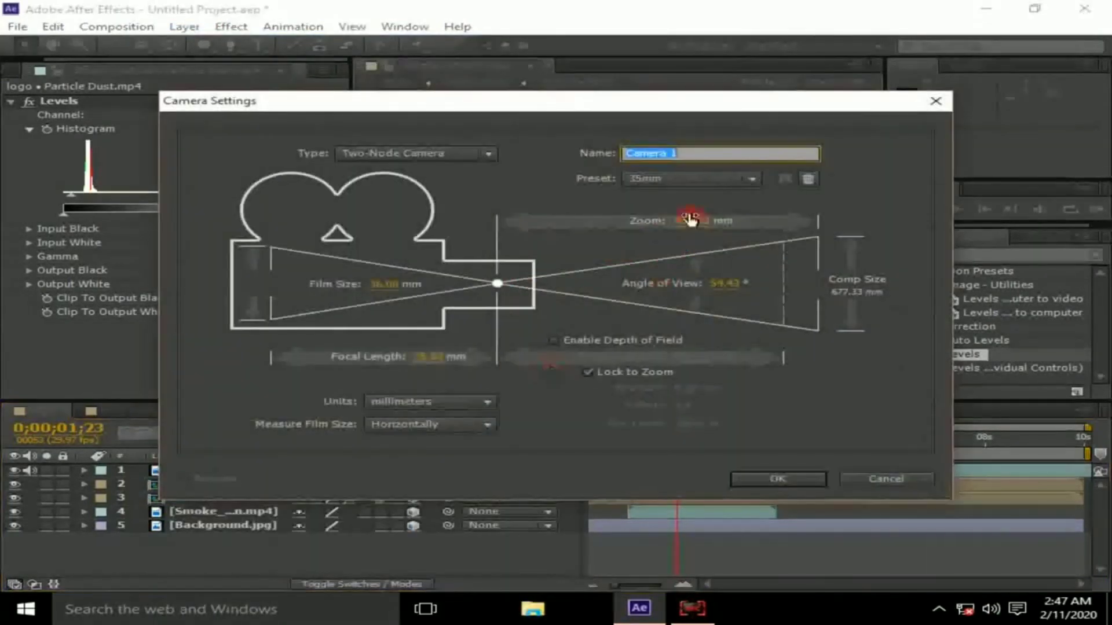
pyautogui.click(778, 479)
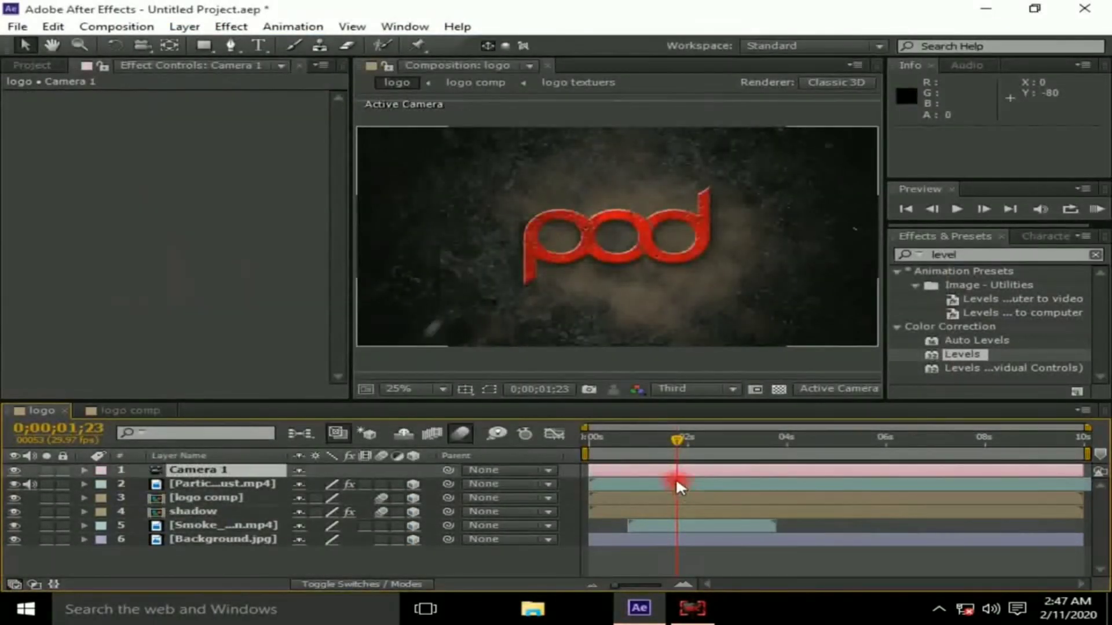
# Keyframe the camera's Position at 0;00;05;03, and at 0;00;01;13 set its Z position to -1754.7
pyautogui.press('p')
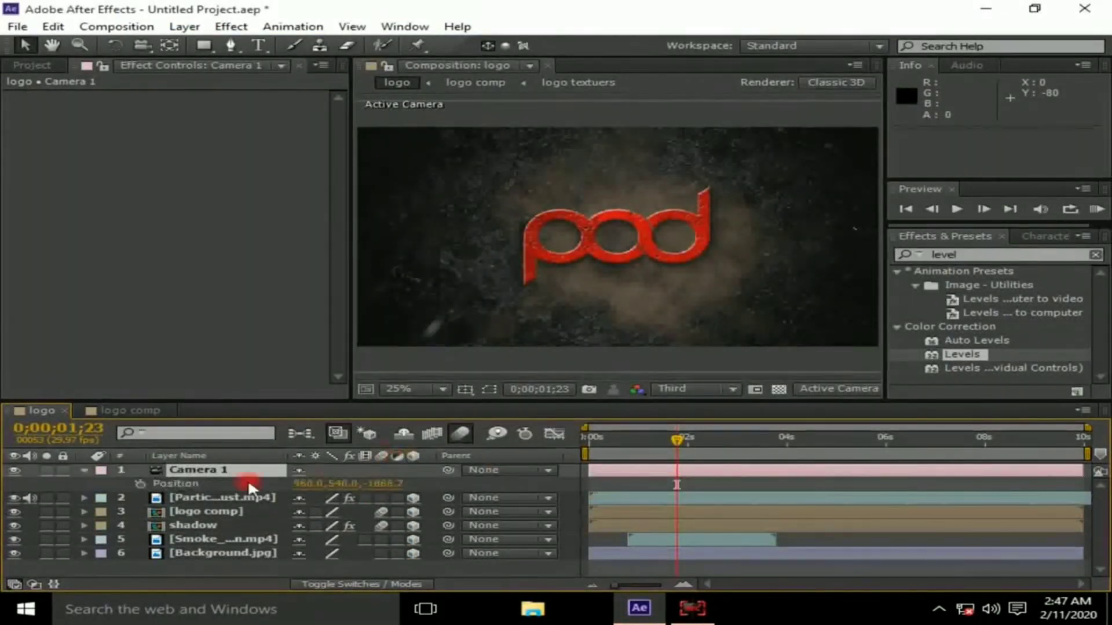
pyautogui.moveTo(684, 438); pyautogui.dragTo(851, 457)
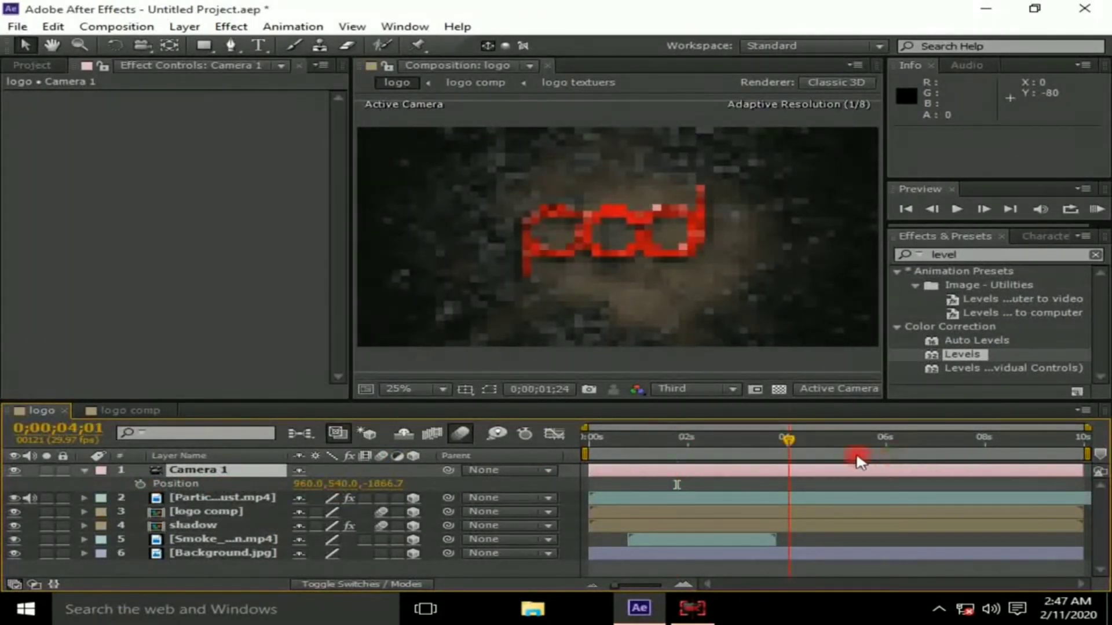
pyautogui.moveTo(790, 438); pyautogui.dragTo(892, 455)
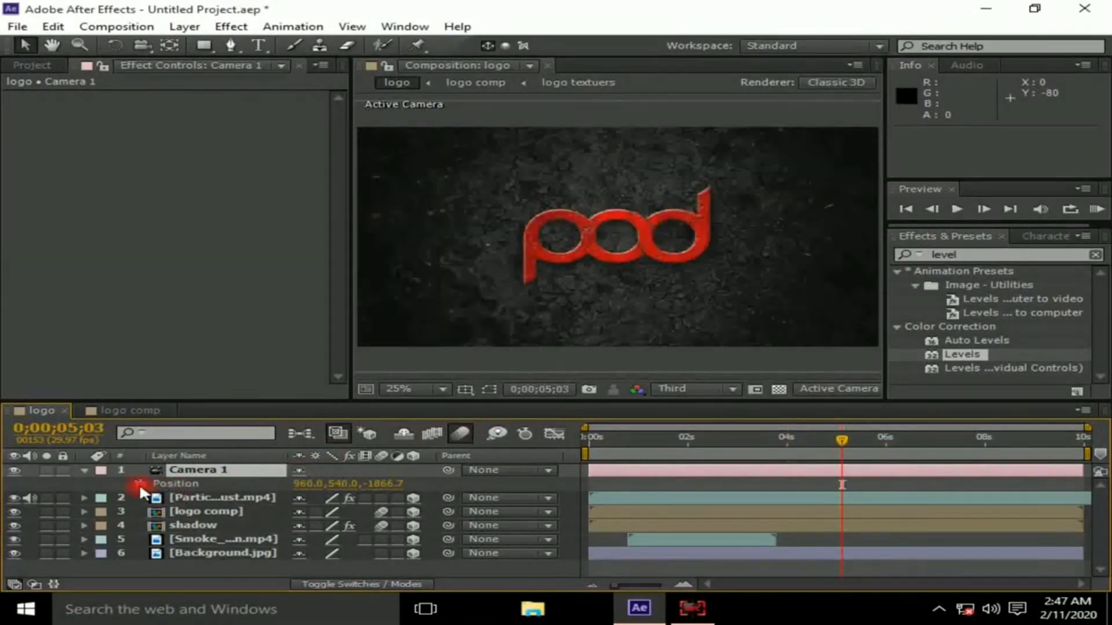
pyautogui.click(140, 483)
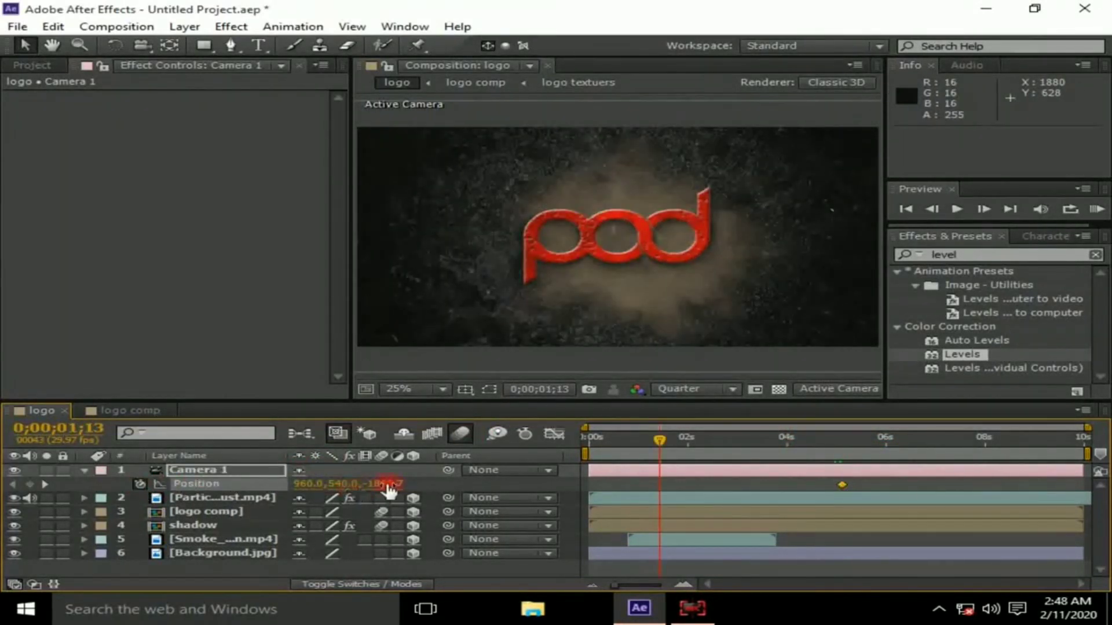
pyautogui.moveTo(373, 484); pyautogui.dragTo(471, 466)
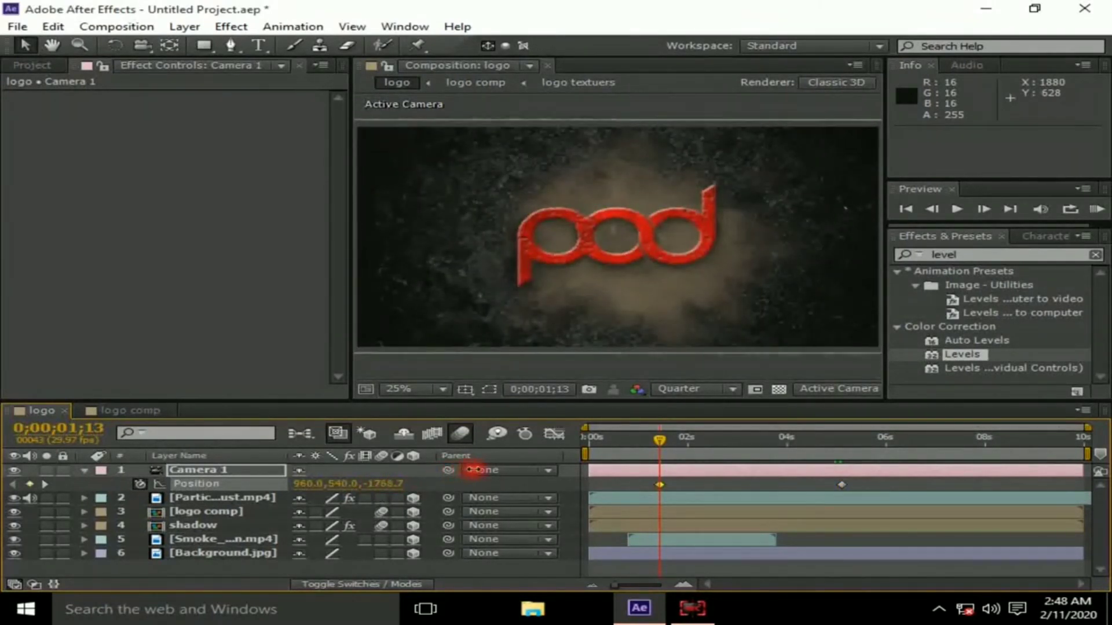
pyautogui.click(654, 480)
# Apply Easy Ease to both camera Position keyframes and collapse the camera layer
pyautogui.moveTo(887, 488); pyautogui.dragTo(646, 486)
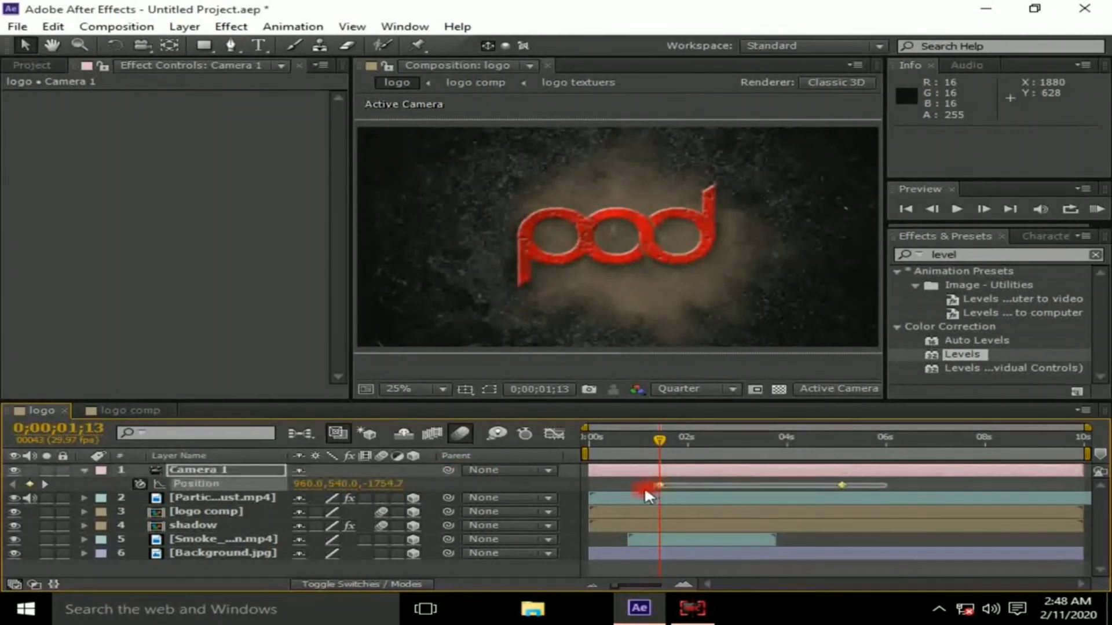
pyautogui.rightClick(662, 483)
pyautogui.moveTo(752, 472)
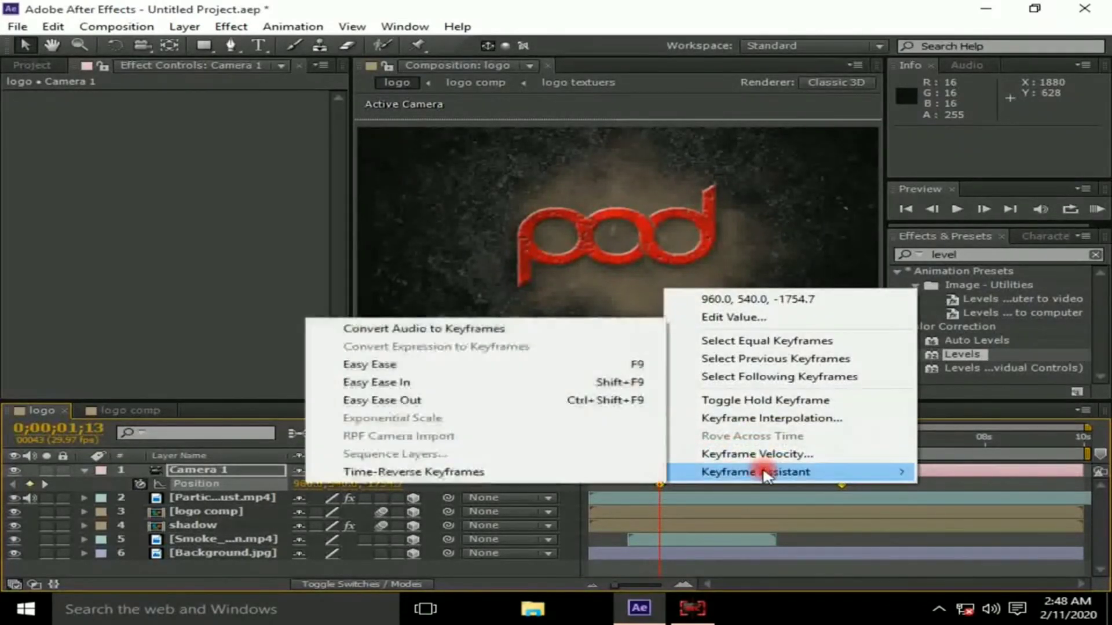
pyautogui.click(413, 367)
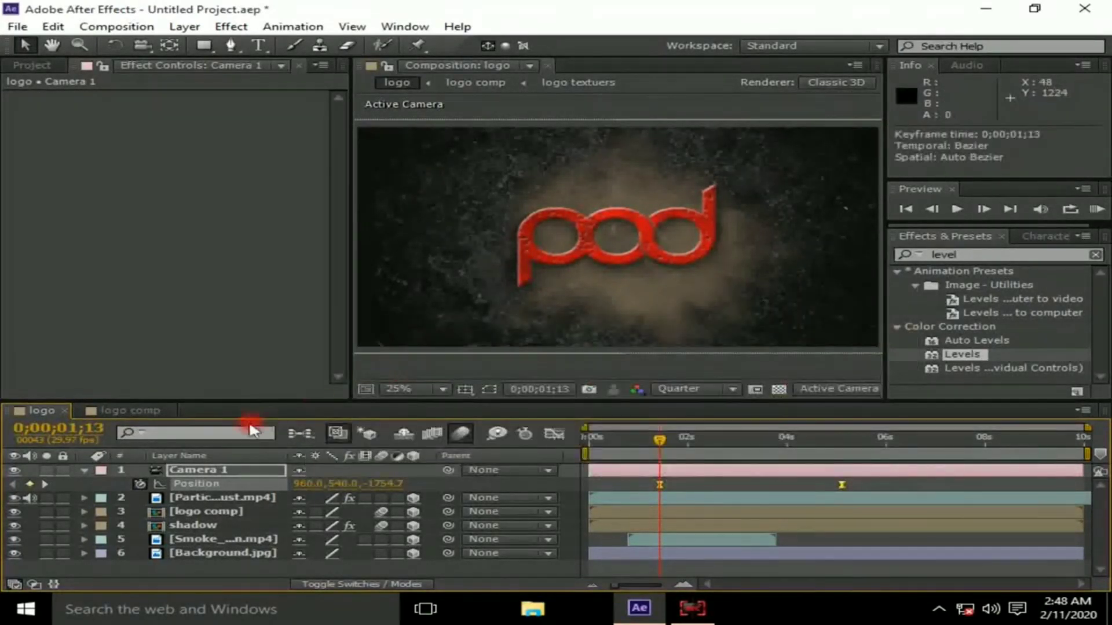
pyautogui.click(87, 468)
# Pre-compose all six layers into a new composition named "wiggle co", moving all attributes into it
pyautogui.moveTo(233, 561); pyautogui.dragTo(174, 464)
pyautogui.rightClick(195, 530)
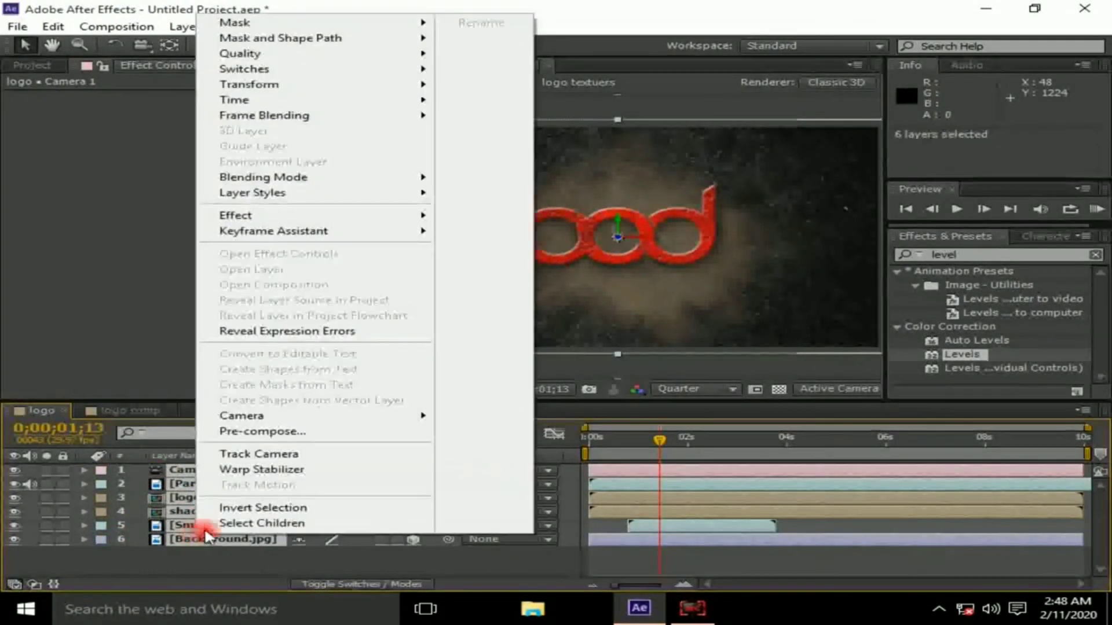
pyautogui.click(291, 432)
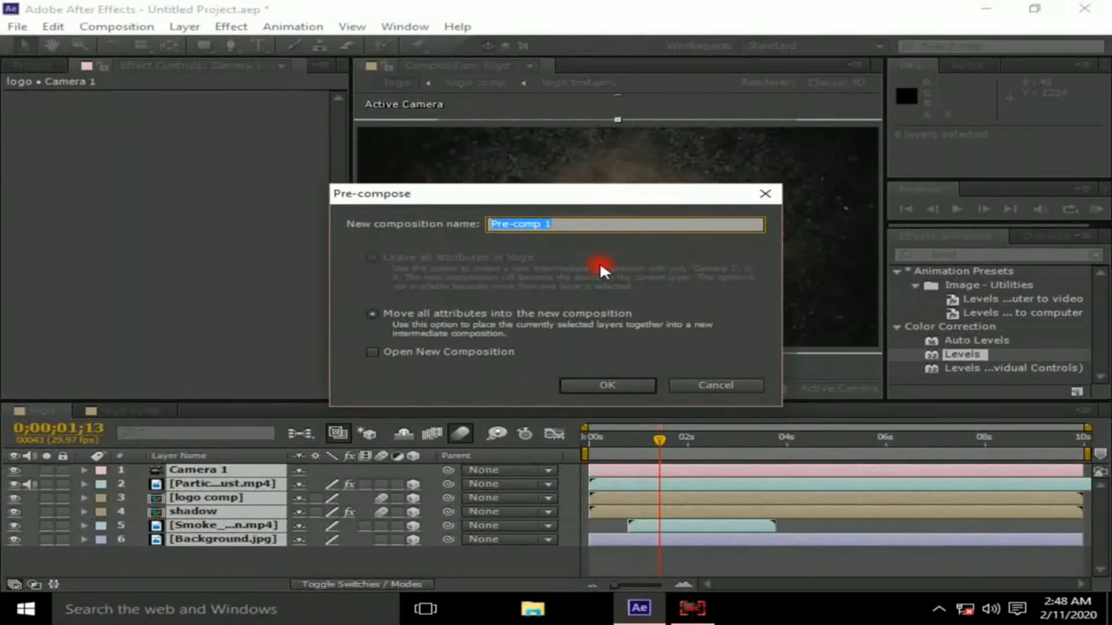
pyautogui.write('wiggle co')
pyautogui.click(614, 385)
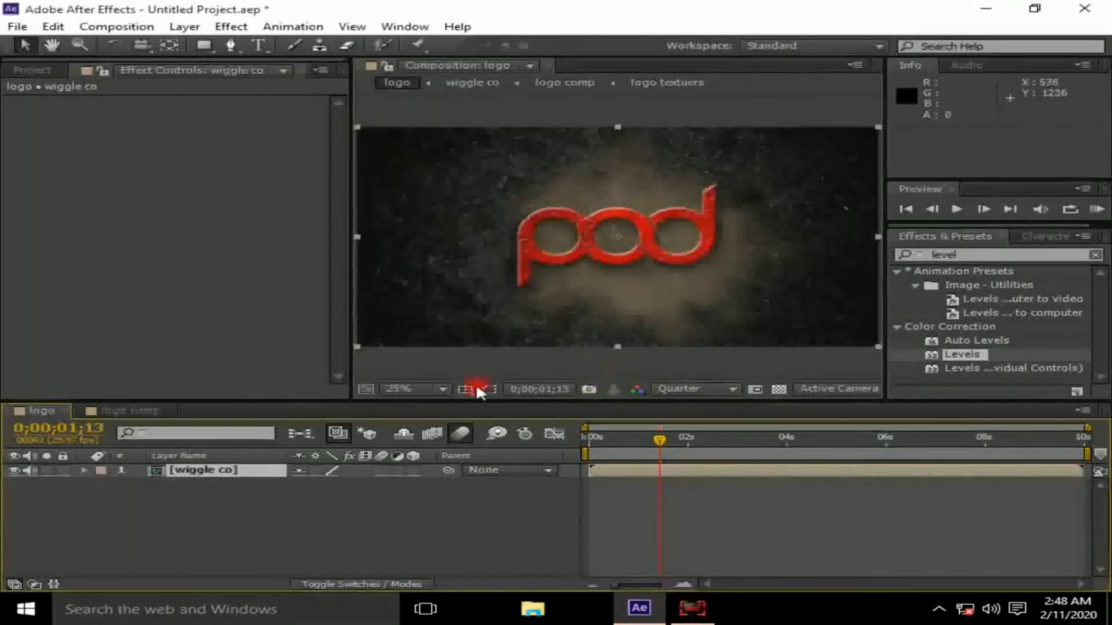
# Apply the Wiggle - position preset to the wiggle co layer
pyautogui.click(286, 499)
pyautogui.click(203, 471)
pyautogui.click(949, 255)
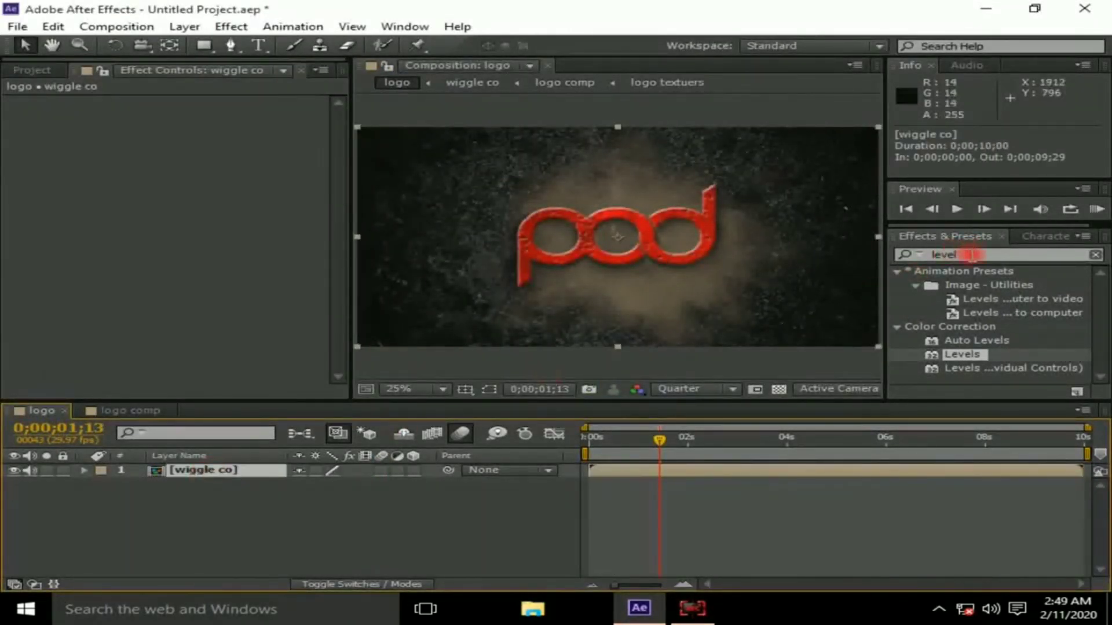
pyautogui.click(973, 255)
pyautogui.write('wiggle')
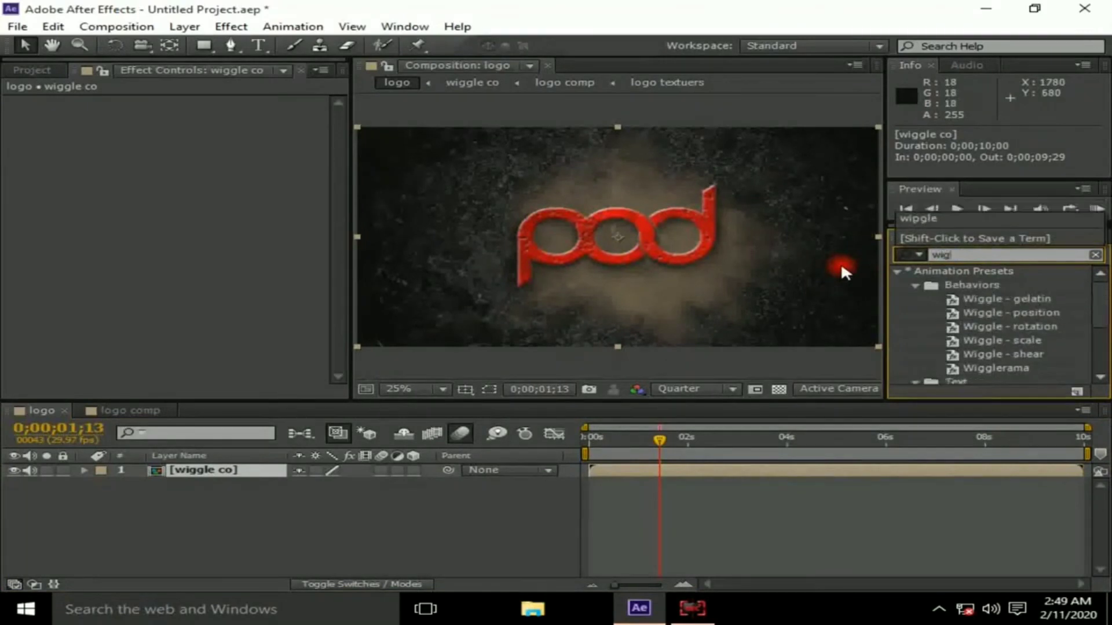
pyautogui.moveTo(1012, 313); pyautogui.dragTo(803, 466)
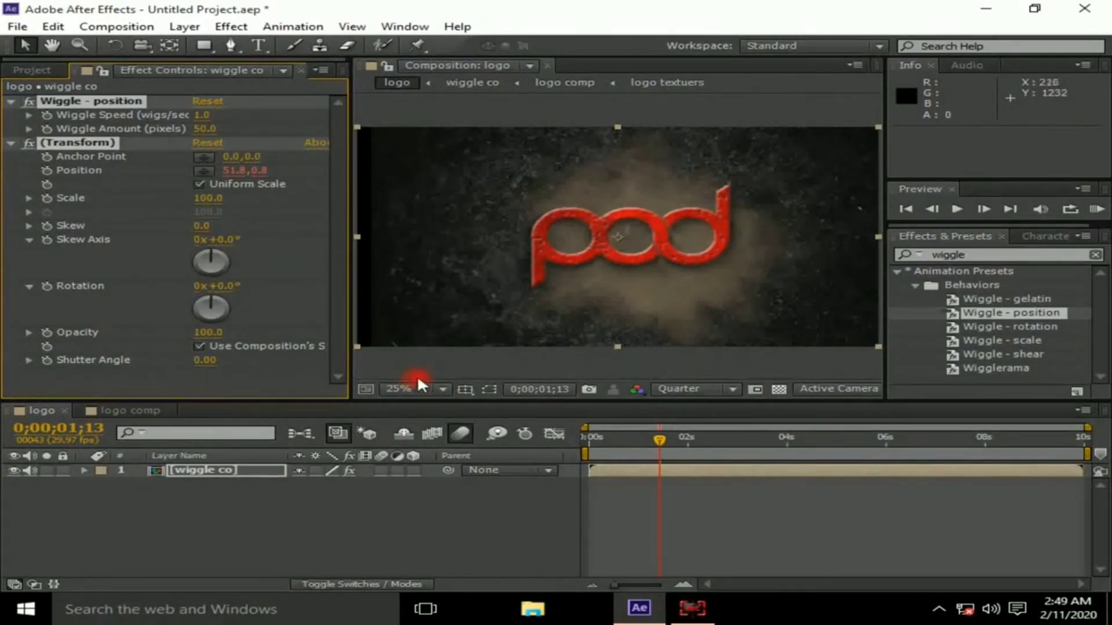
# Scale the wiggle co layer to 106% so that its edges stay outside the frame
pyautogui.press('s')
pyautogui.click(374, 485)
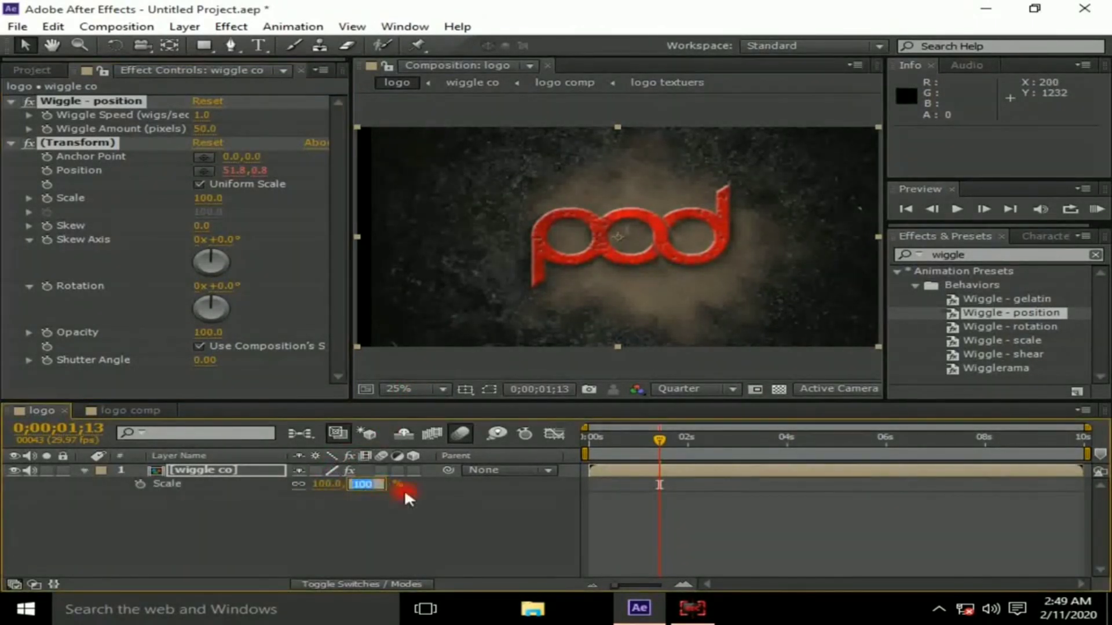
pyautogui.write('1')
pyautogui.press('Return')
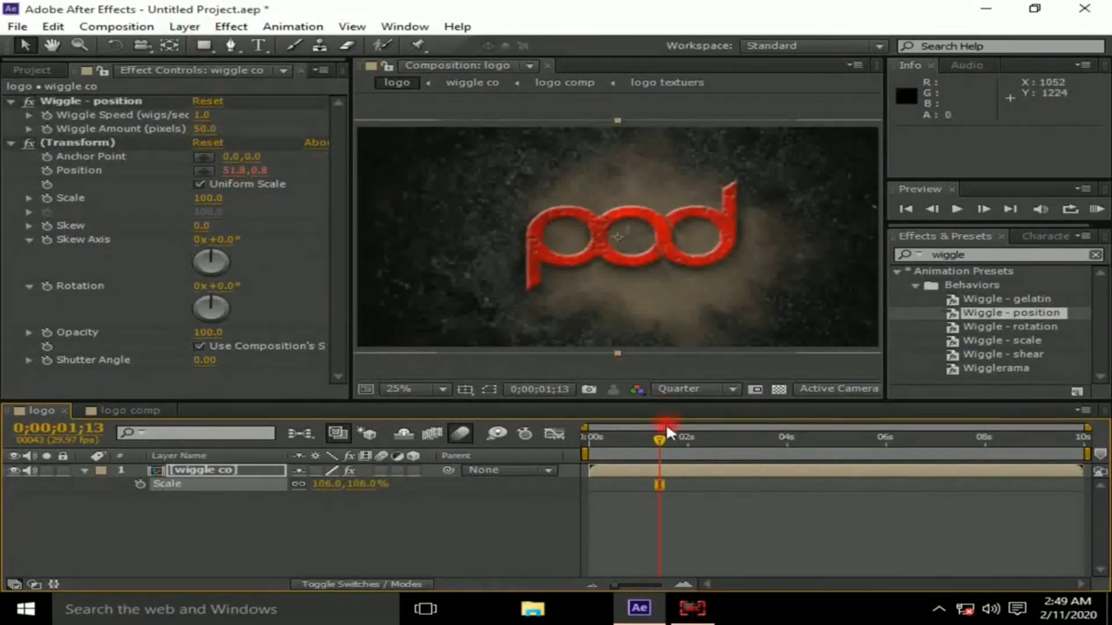
# At 0;00;01;00, start keyframing Wiggle Speed on the wiggle co layer with a value of 0
pyautogui.click(656, 439)
pyautogui.moveTo(656, 438)
pyautogui.mouseDown()
pyautogui.moveTo(626, 436)
pyautogui.moveTo(641, 442)
pyautogui.mouseUp()
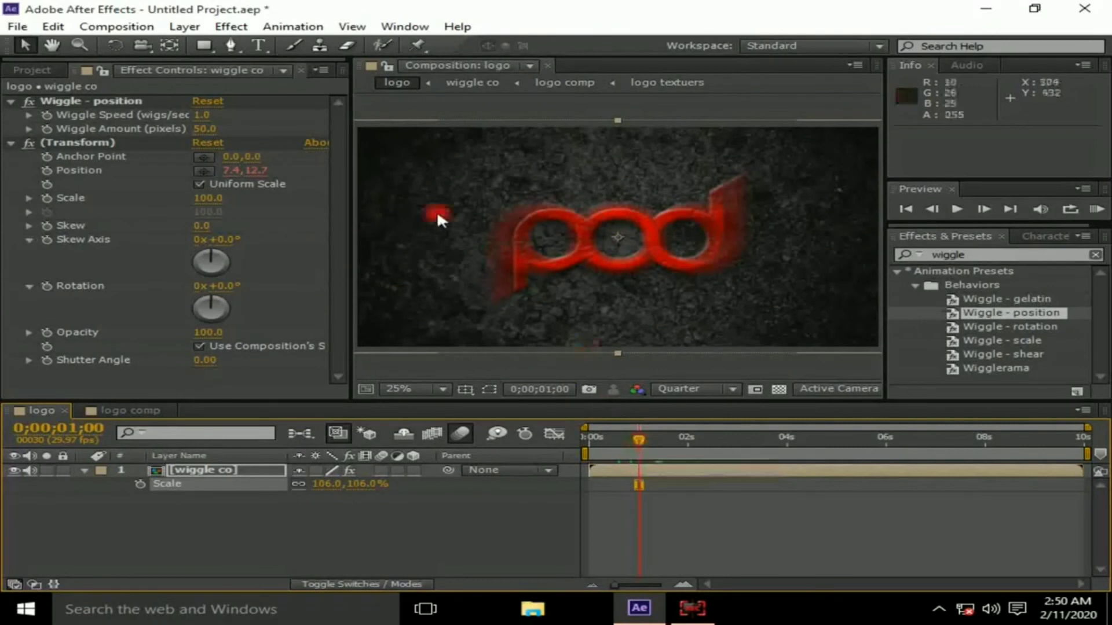
pyautogui.click(58, 121)
pyautogui.click(203, 115)
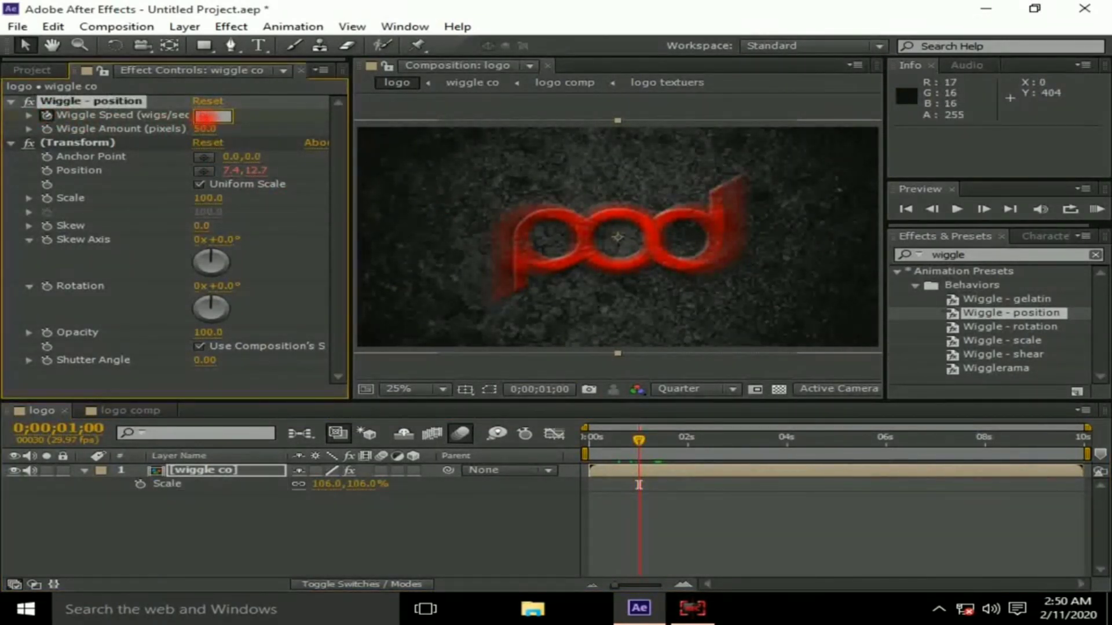
pyautogui.write('0')
pyautogui.press('Return')
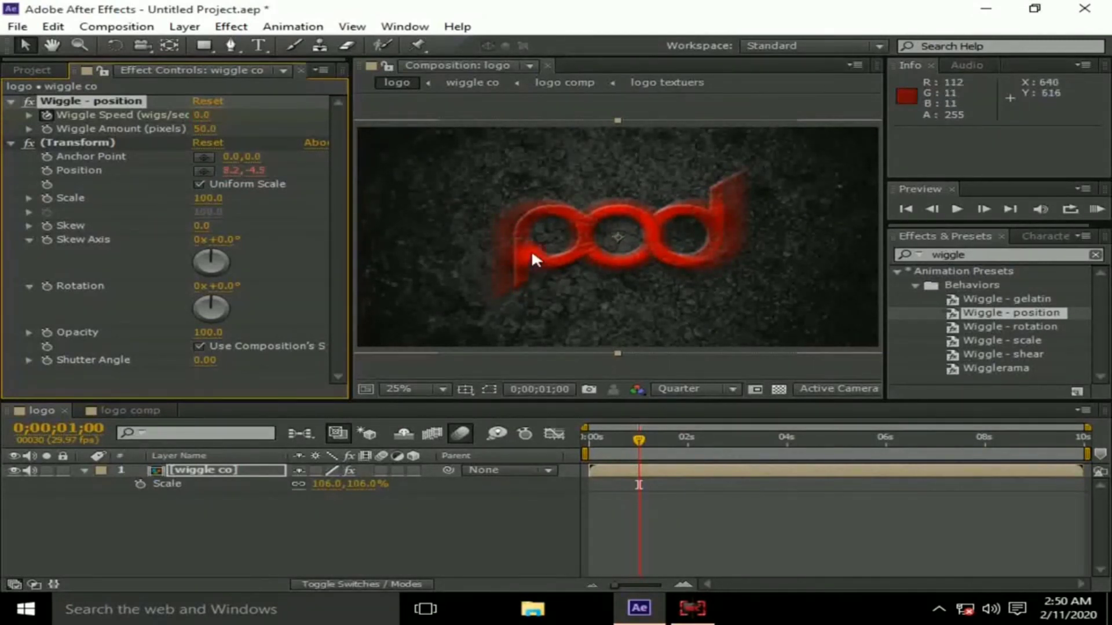
# Set the Wiggle Speed to 1 at 0;00;01;08
pyautogui.moveTo(642, 442); pyautogui.dragTo(652, 442)
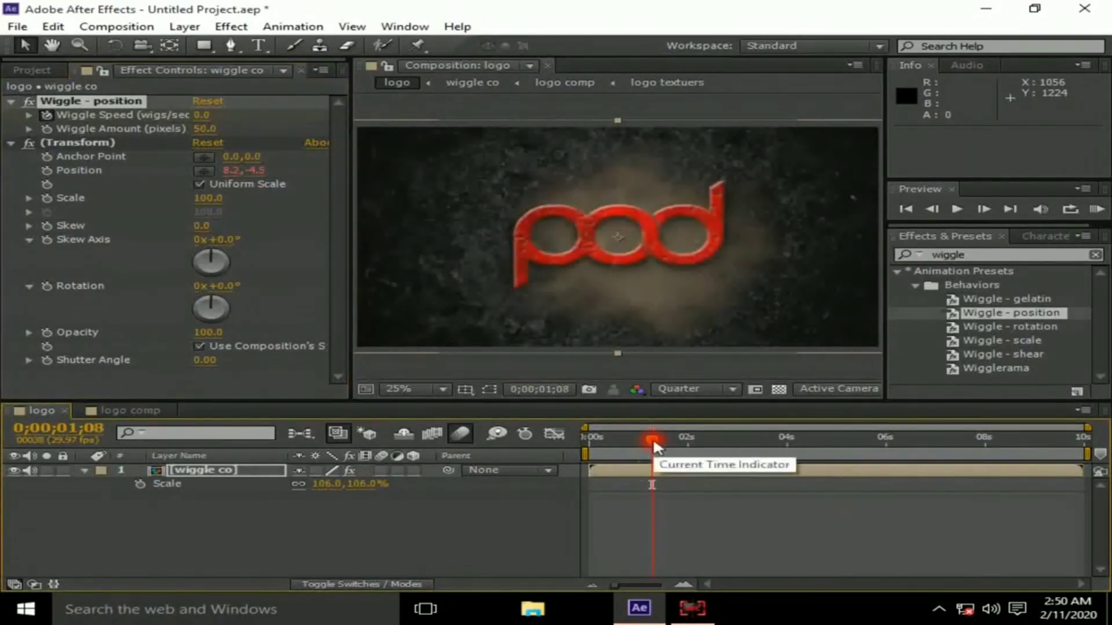
pyautogui.click(202, 115)
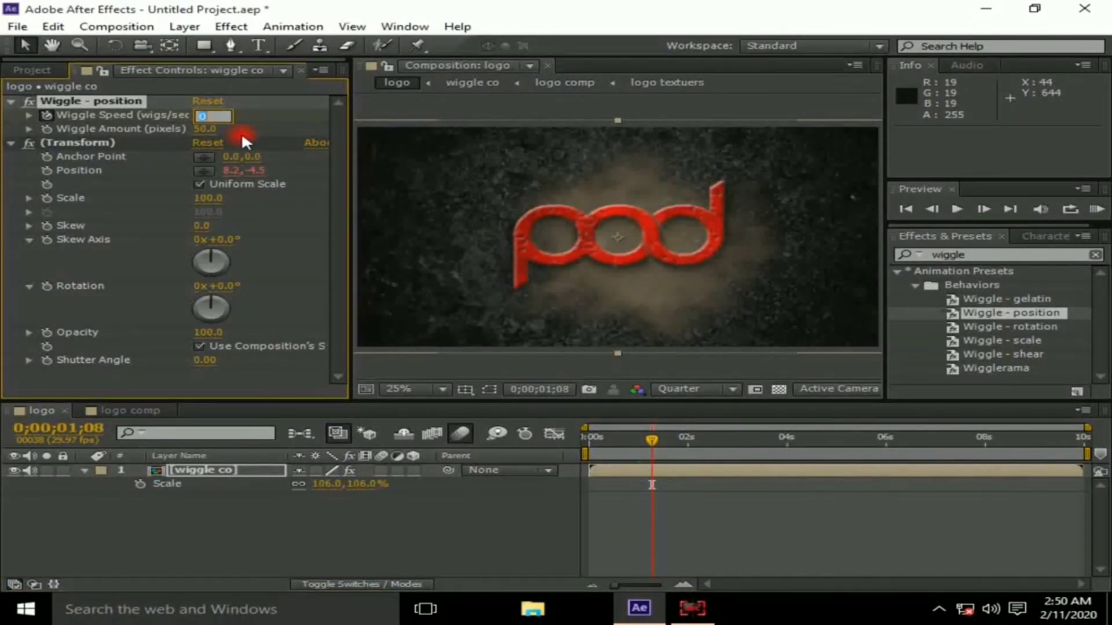
pyautogui.write('1')
pyautogui.press('Return')
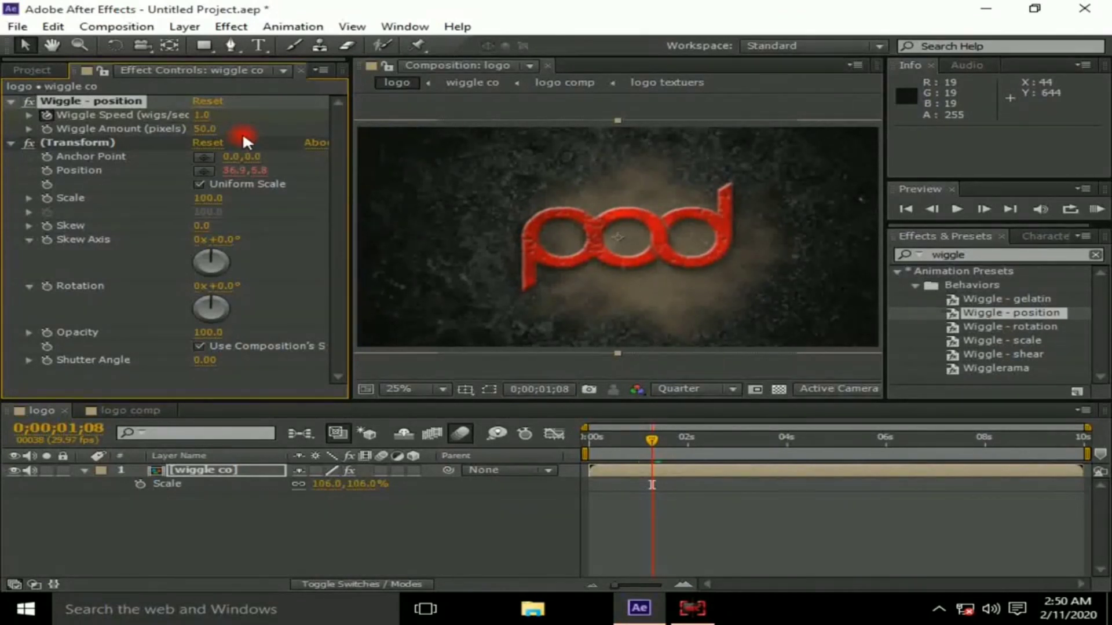
# Set the Wiggle Speed back to 0 at 0;00;01;11
pyautogui.press('space')
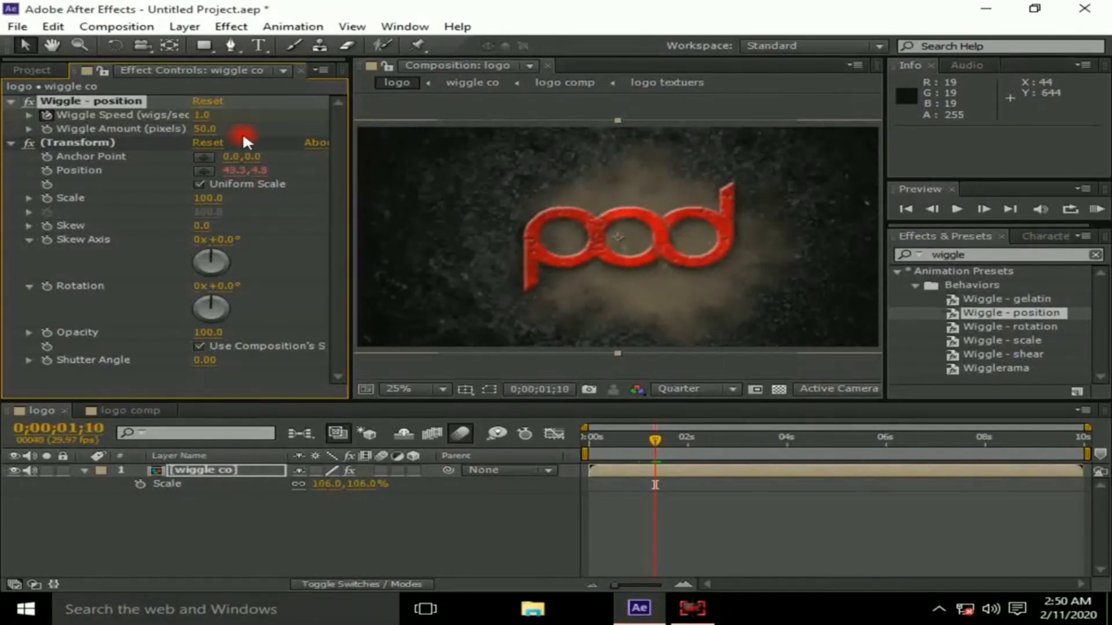
pyautogui.click(202, 115)
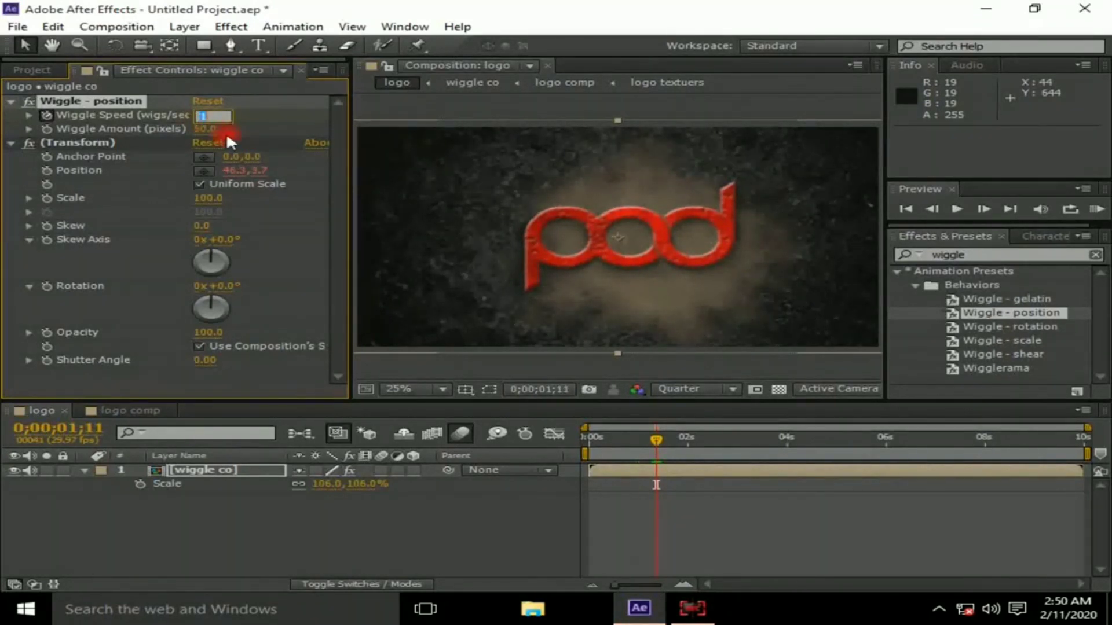
pyautogui.write('0')
pyautogui.press('Return')
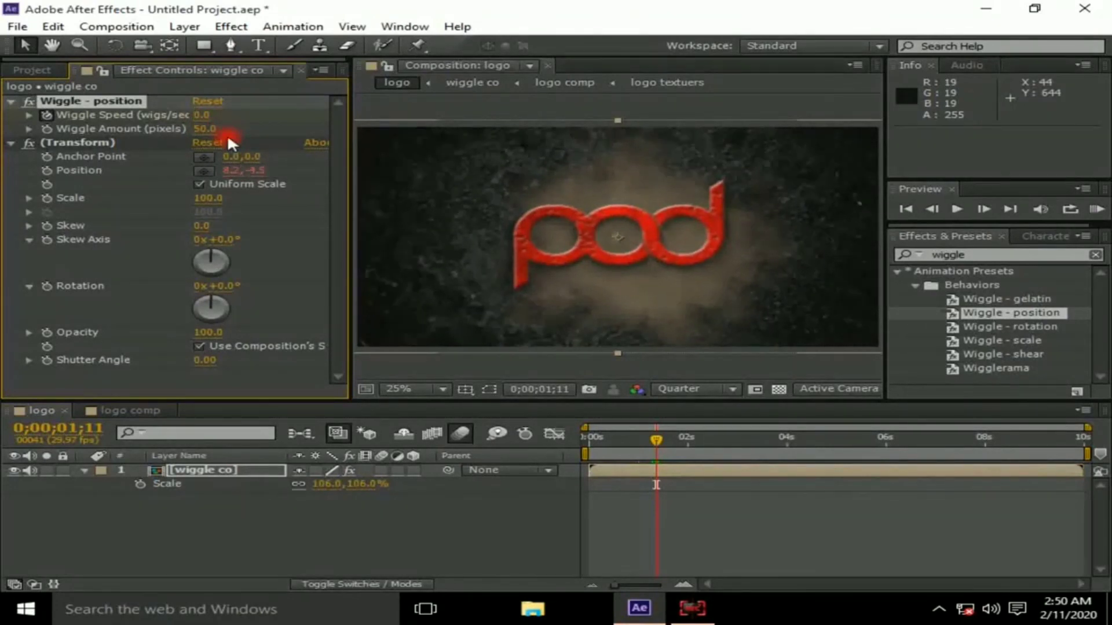
# Collapse the wiggle co layer's properties and play a RAM preview of the logo animation
pyautogui.click(308, 510)
pyautogui.click(83, 470)
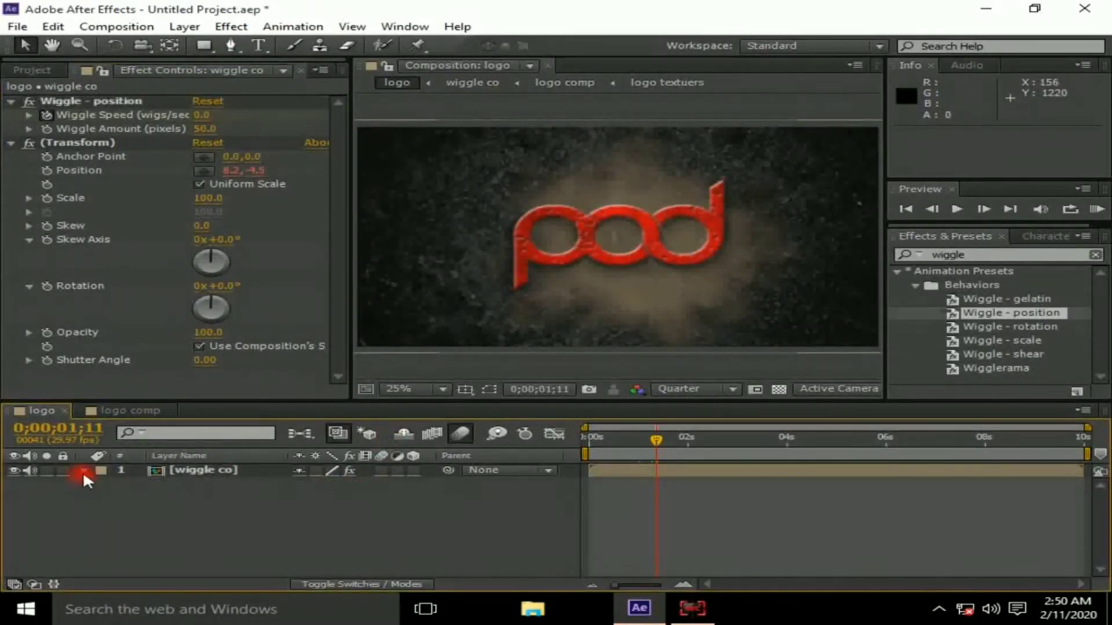
pyautogui.click(1097, 209)
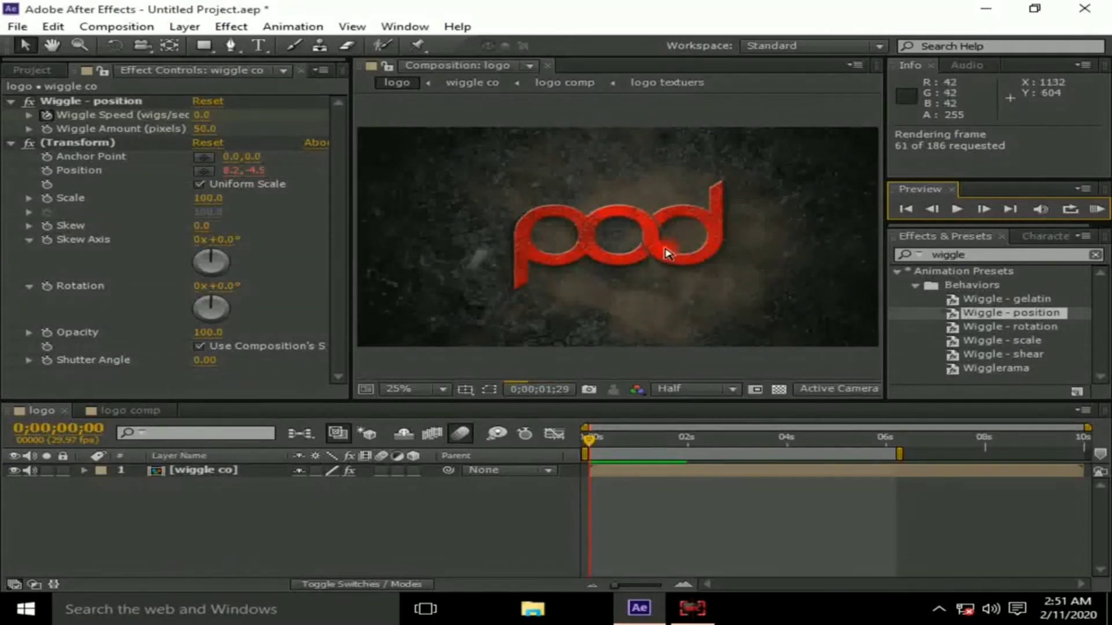
pyautogui.press('space')
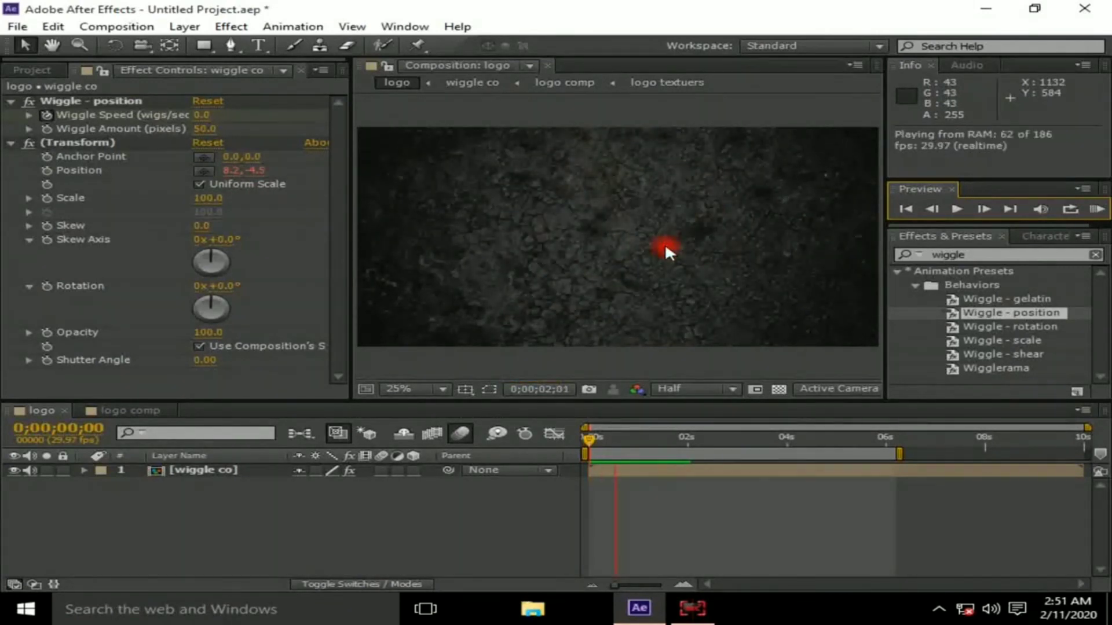